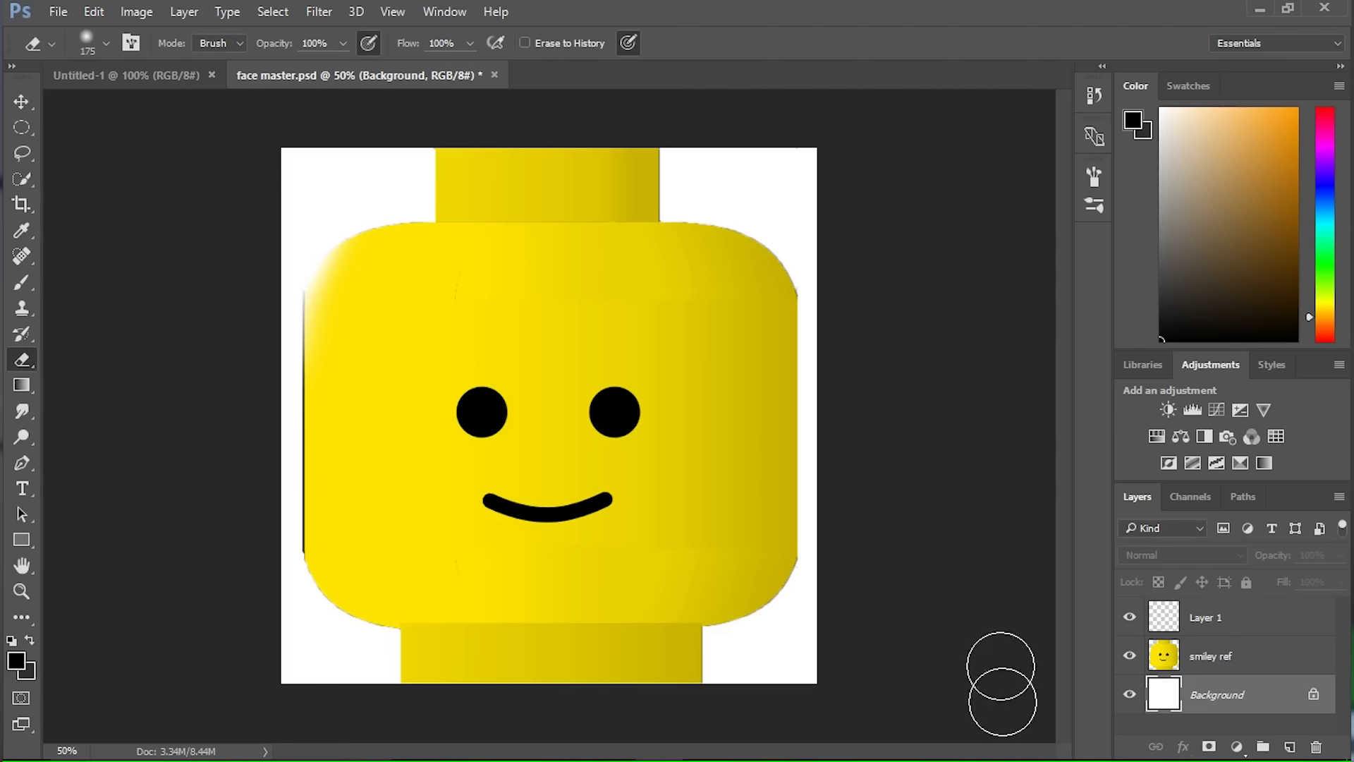
Sample the face's yellow and fill the Background layer with it.
{"action": "left_click", "coordinate": [1175, 660]}
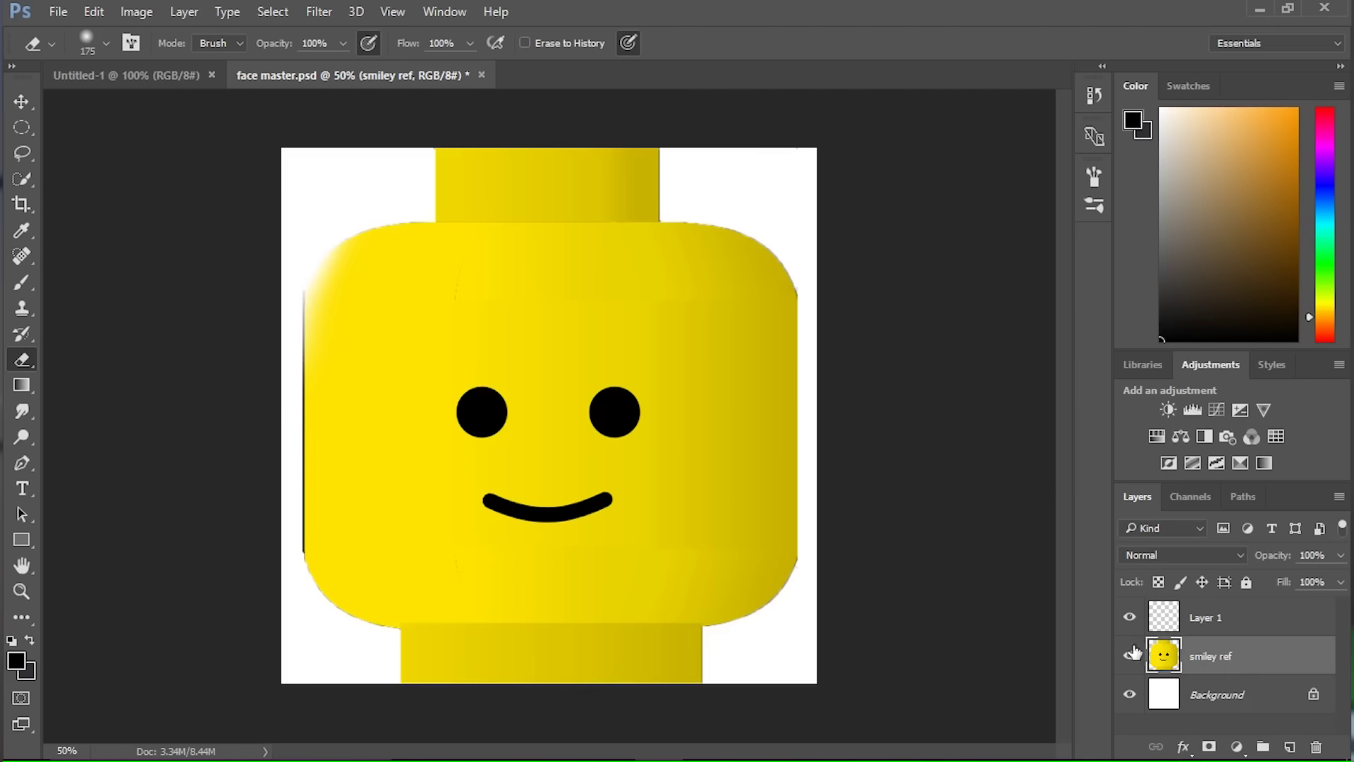
{"action": "left_click", "coordinate": [1127, 656]}
{"action": "left_click", "coordinate": [1127, 657]}
{"action": "key", "text": "b"}
{"action": "left_click", "coordinate": [490, 244], "text": "alt"}
{"action": "left_click", "coordinate": [1238, 696]}
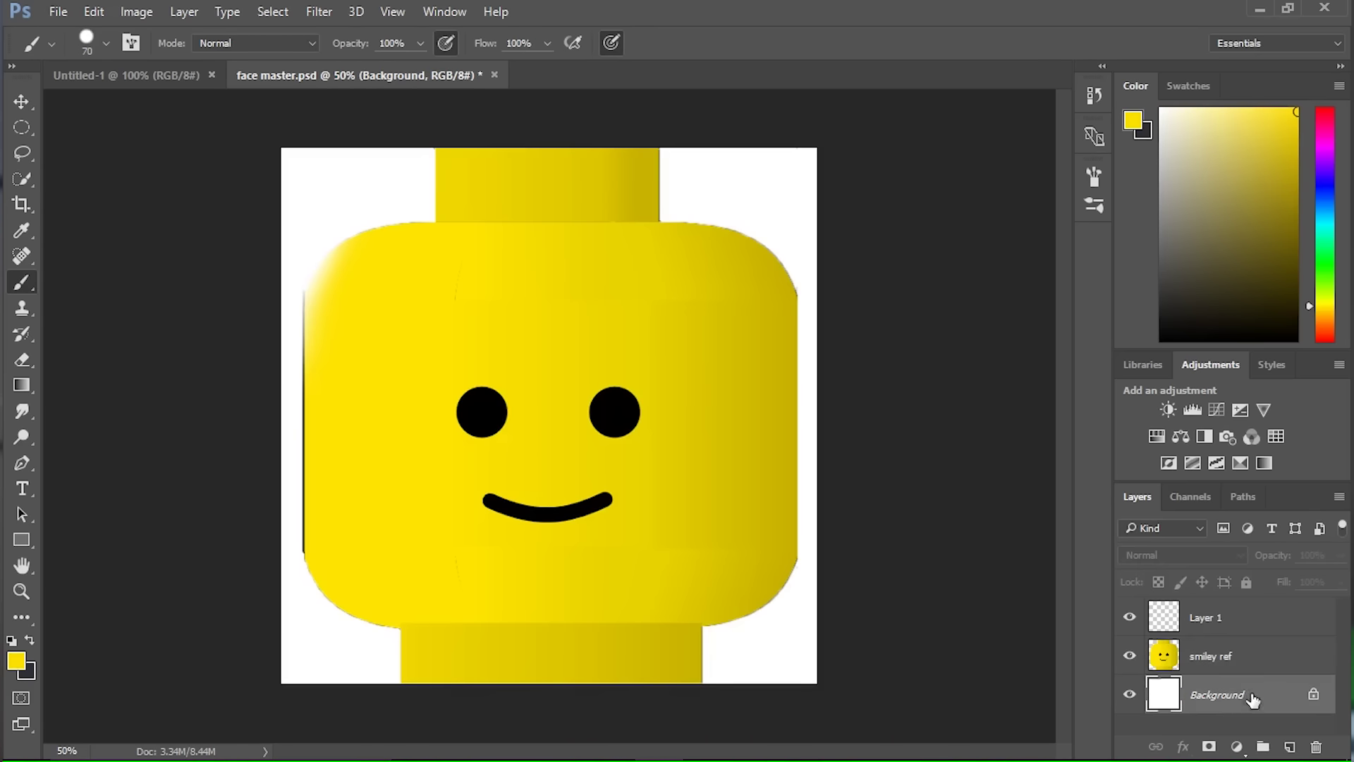
{"action": "left_click", "coordinate": [1130, 656]}
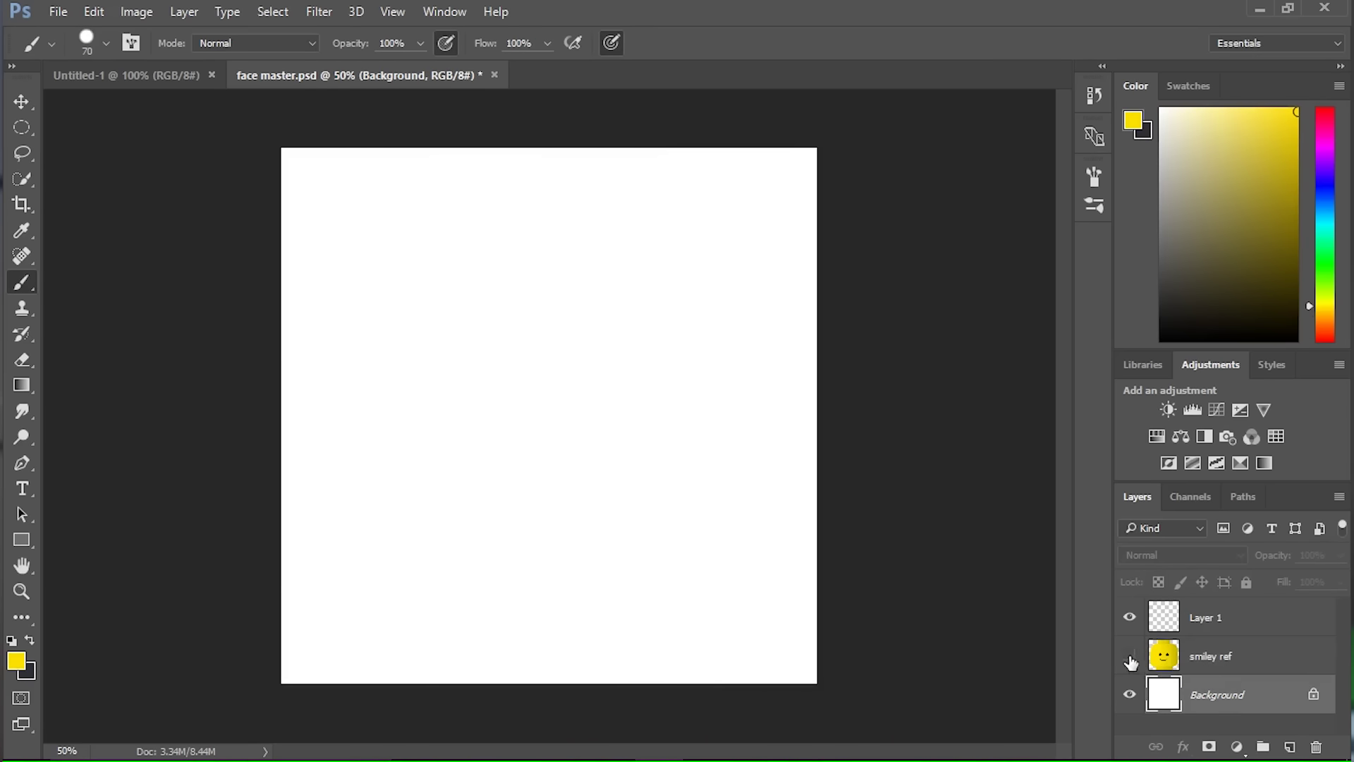
{"action": "key", "text": "shift+F5"}
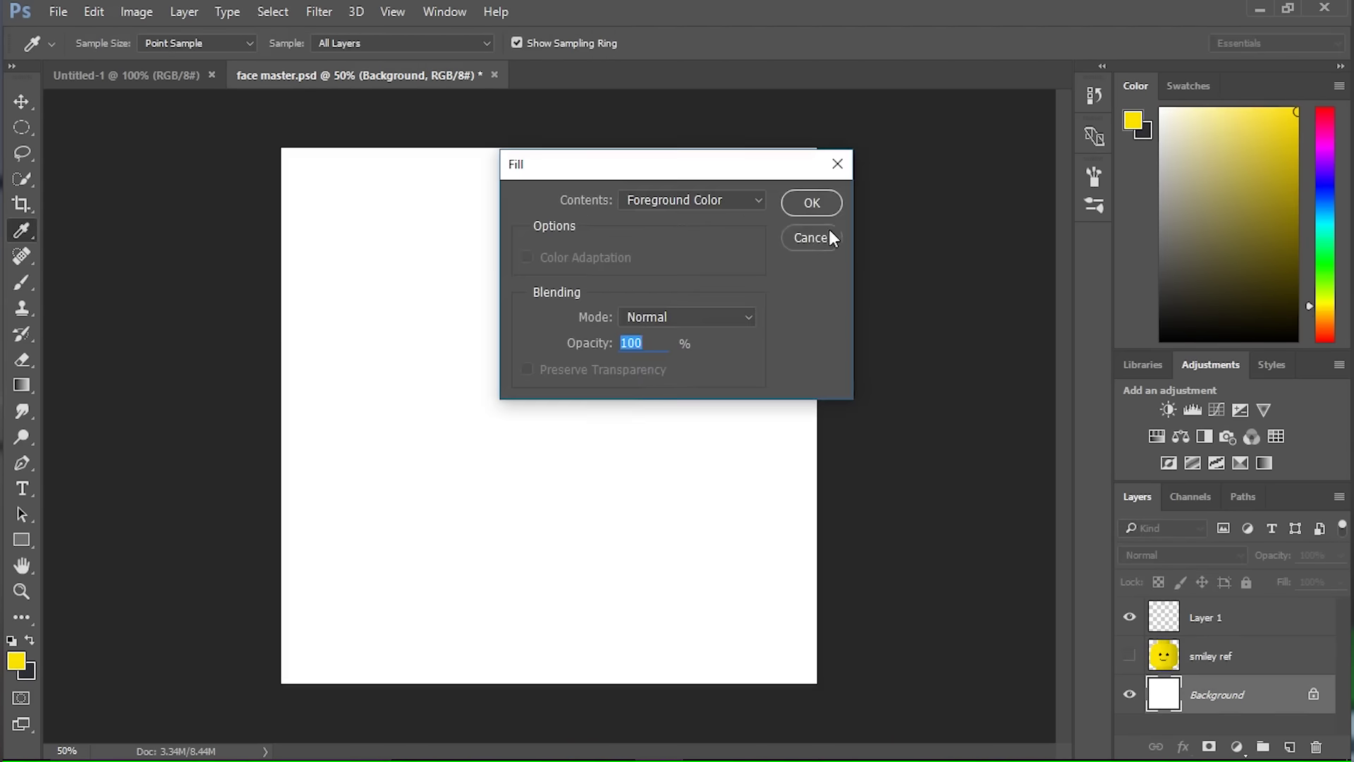
{"action": "left_click", "coordinate": [804, 212]}
Fade the smiley ref layer to 27% opacity and switch the paint colour to black.
{"action": "left_click", "coordinate": [1129, 656]}
{"action": "left_click", "coordinate": [1234, 656]}
{"action": "left_click", "coordinate": [1338, 556]}
{"action": "left_click_drag", "start_coordinate": [1338, 584], "coordinate": [1273, 584]}
{"action": "left_click", "coordinate": [1338, 560]}
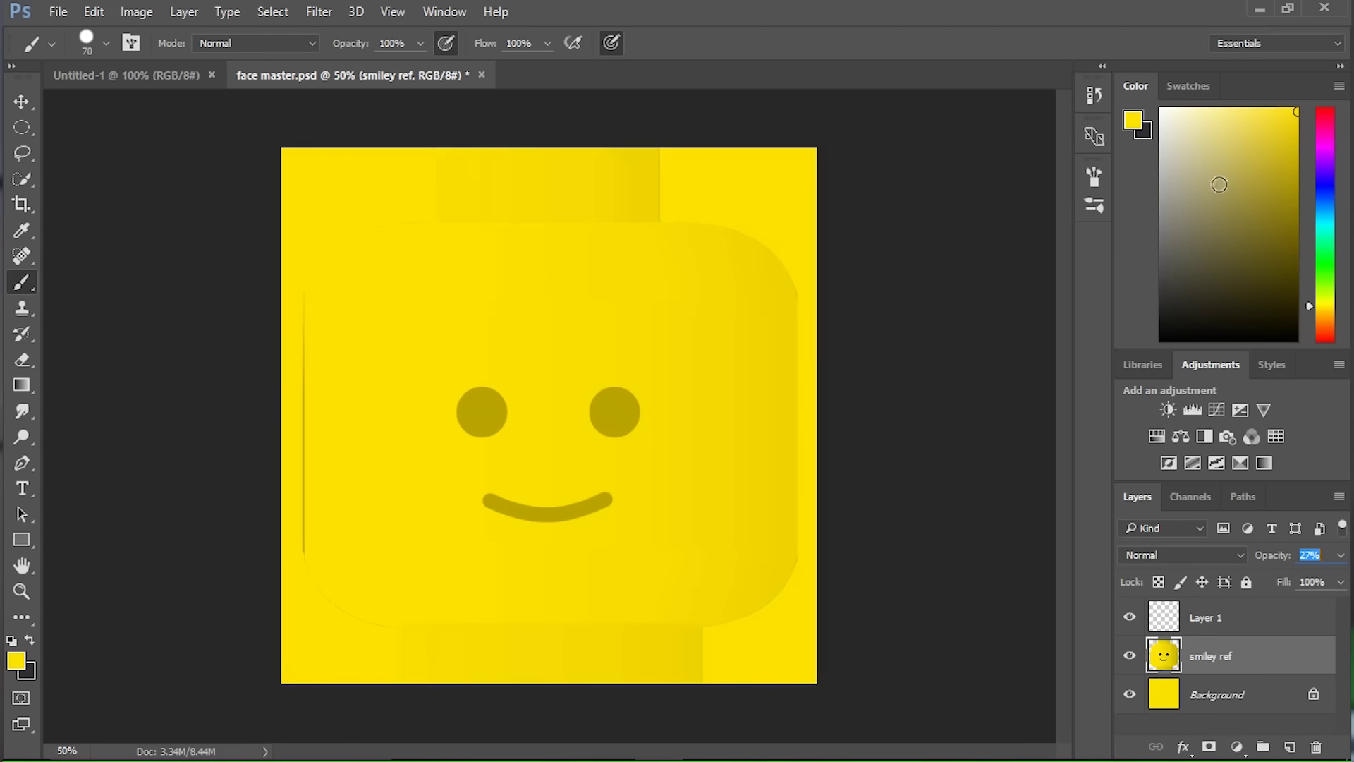
{"action": "key", "text": "d"}
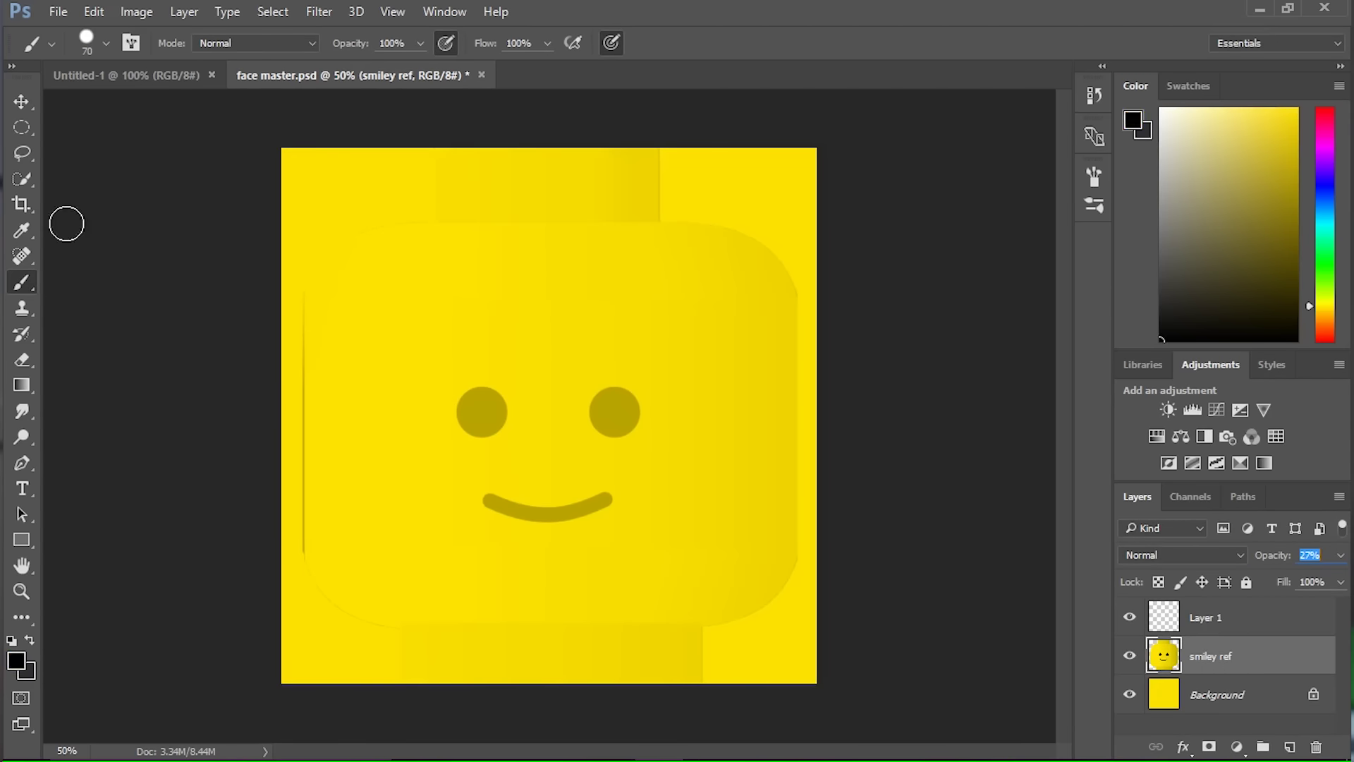
{"action": "left_click", "coordinate": [106, 43]}
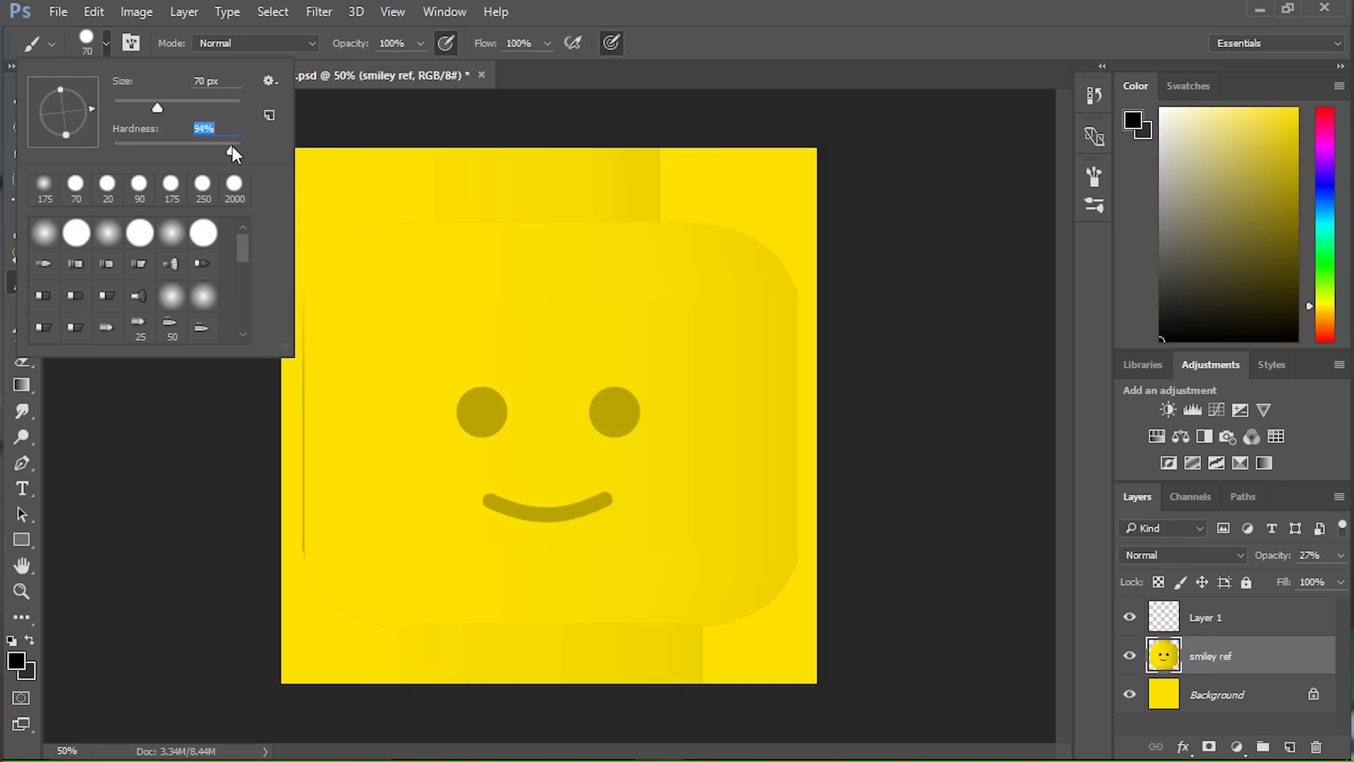
Set the brush size to 100, paint the black eyes and name the layer eyes1.
{"action": "key", "text": "bracketright"}
{"action": "key", "text": "bracketright"}
{"action": "key", "text": "bracketright"}
{"action": "key", "text": "Return"}
{"action": "key", "text": "alt+bracketright"}
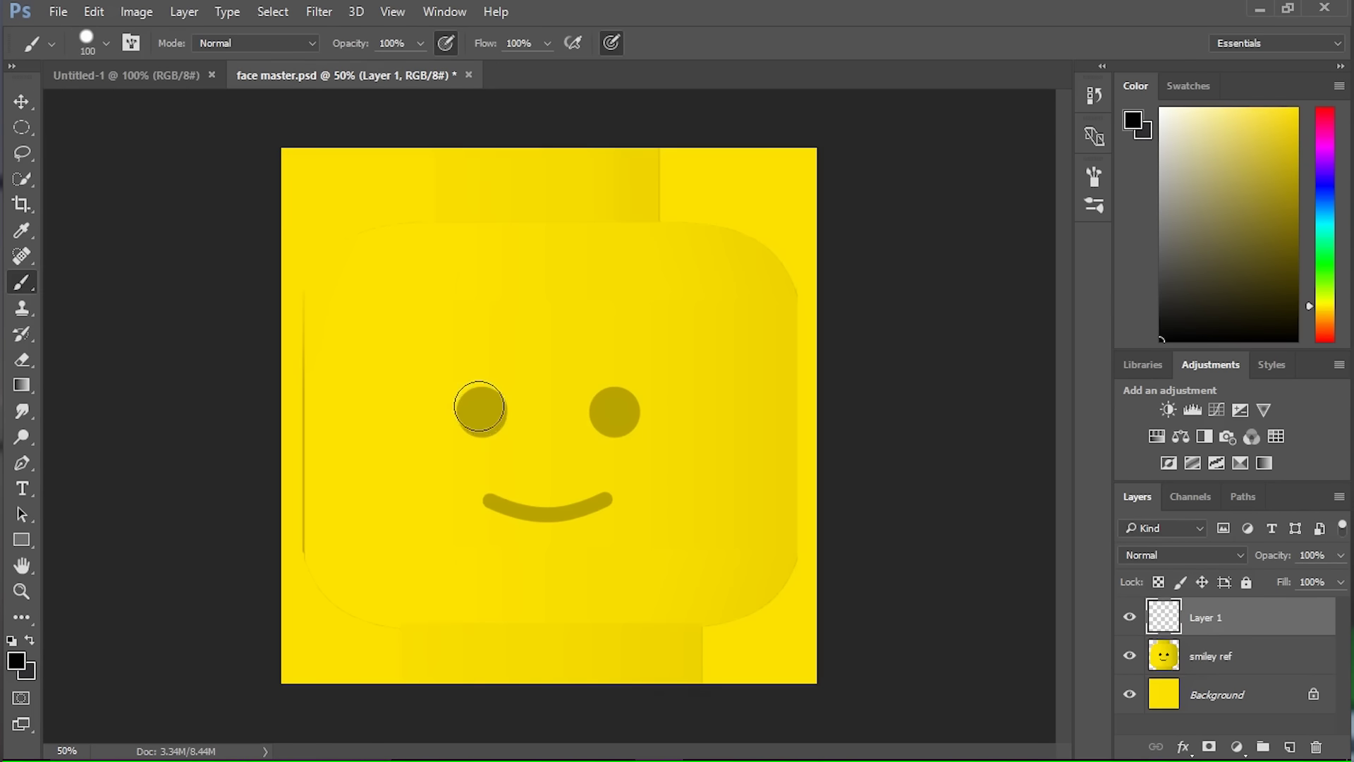
{"action": "mouse_move", "coordinate": [477, 408]}
{"action": "left_mouse_down"}
{"action": "mouse_move", "coordinate": [492, 413]}
{"action": "mouse_move", "coordinate": [480, 407]}
{"action": "left_mouse_up"}
{"action": "key", "text": "ctrl+z"}
{"action": "left_click_drag", "start_coordinate": [615, 402], "coordinate": [621, 412]}
{"action": "double_click", "coordinate": [1208, 618]}
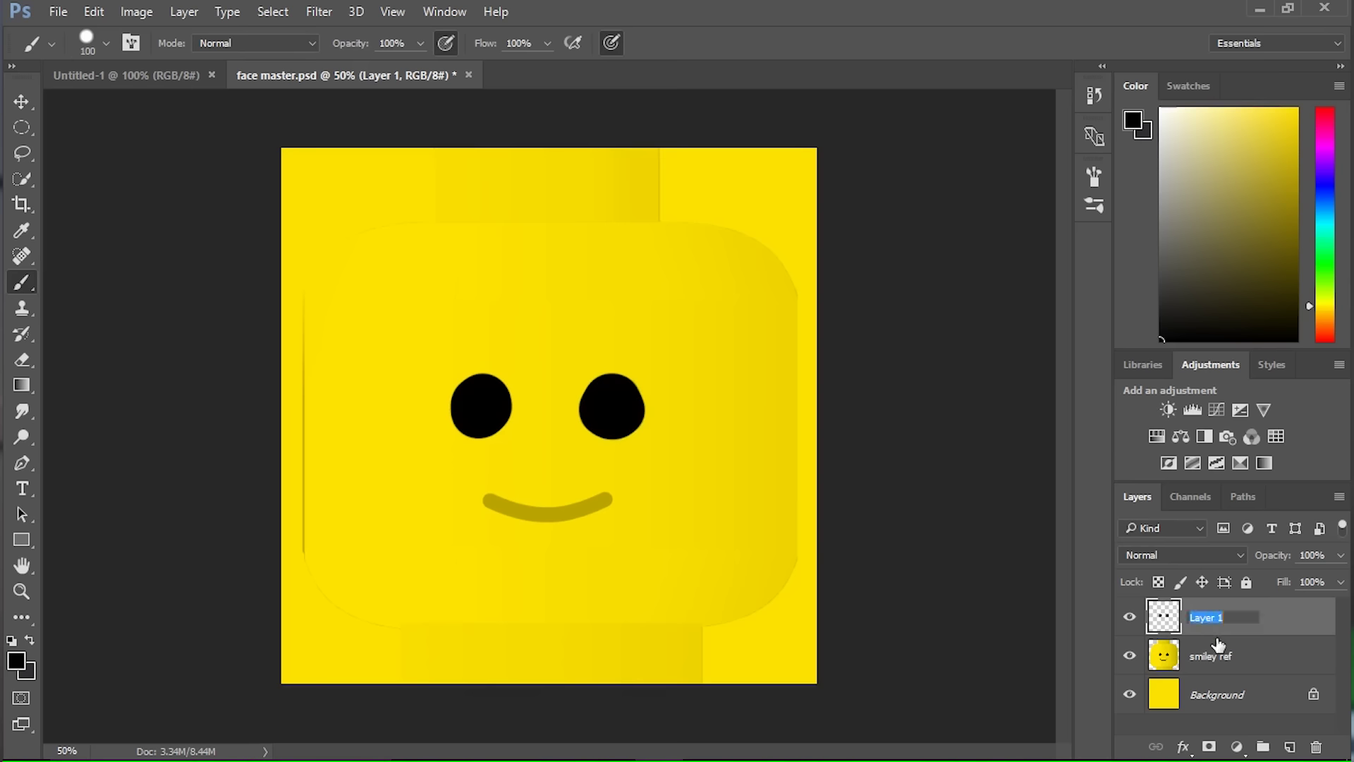
{"action": "type", "text": "eyes1"}
{"action": "key", "text": "Return"}
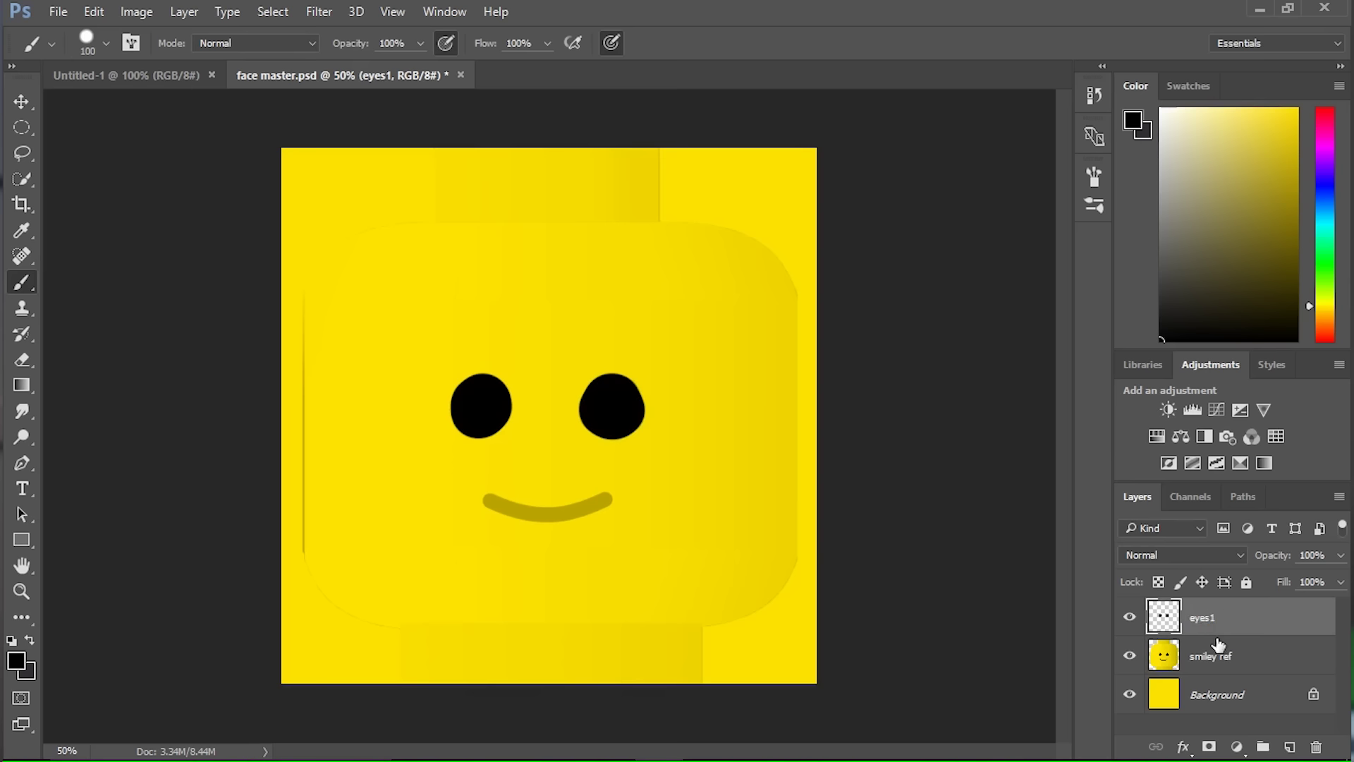
Add a new empty layer and paint a slightly larger, rounder left eye on it.
{"action": "left_click", "coordinate": [1290, 747]}
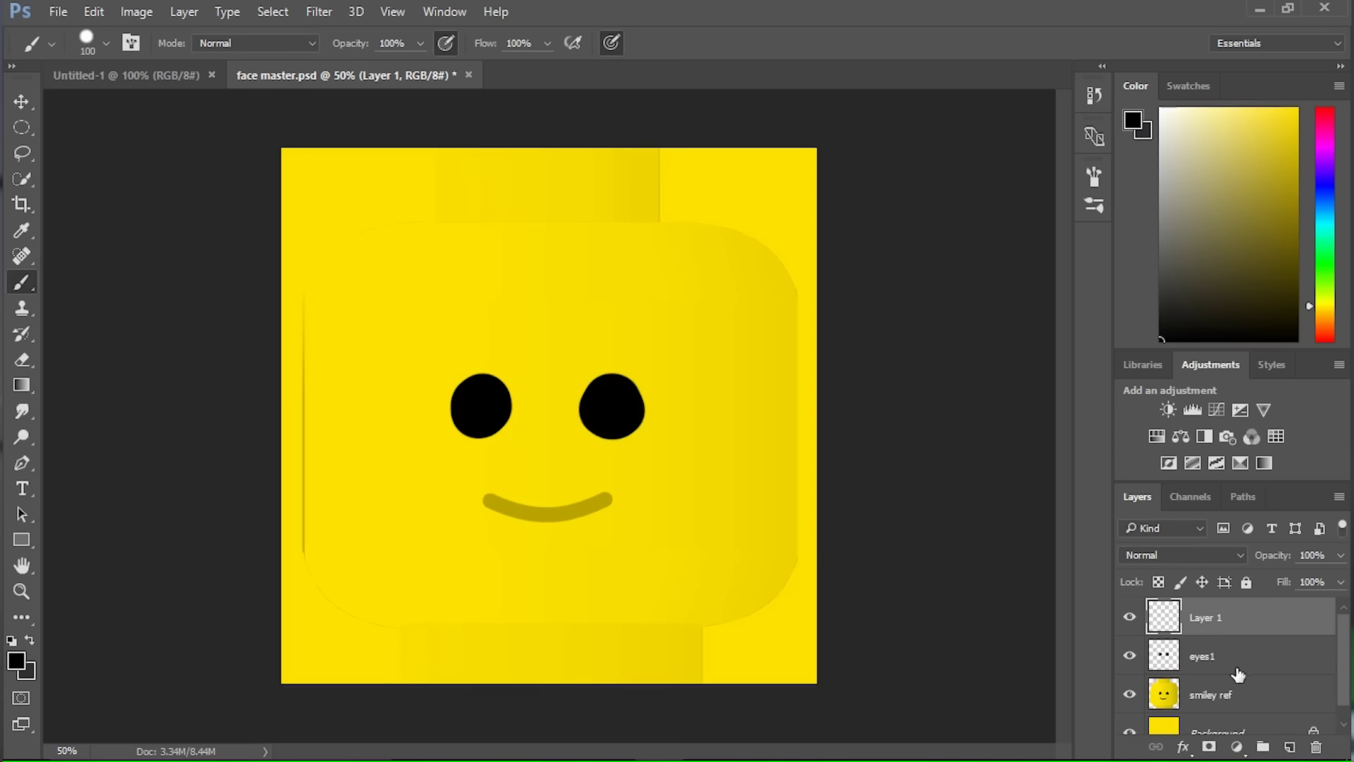
{"action": "left_click", "coordinate": [1218, 669]}
{"action": "left_click", "coordinate": [1217, 619]}
{"action": "left_click_drag", "start_coordinate": [484, 402], "coordinate": [482, 402]}
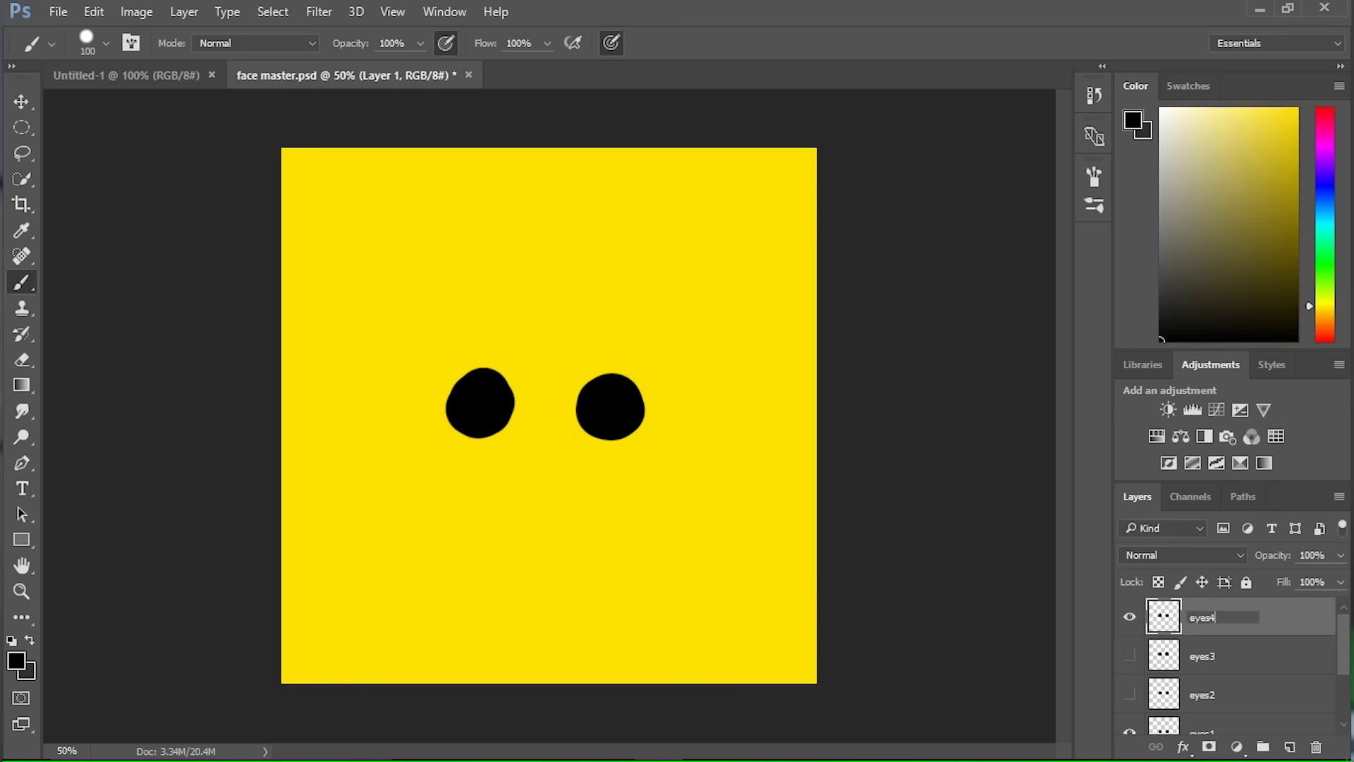
Name the last layer eyes4, then hide the yellow Background and the eyes3 layer.
{"action": "key", "text": "Return"}
{"action": "left_click", "coordinate": [1129, 656]}
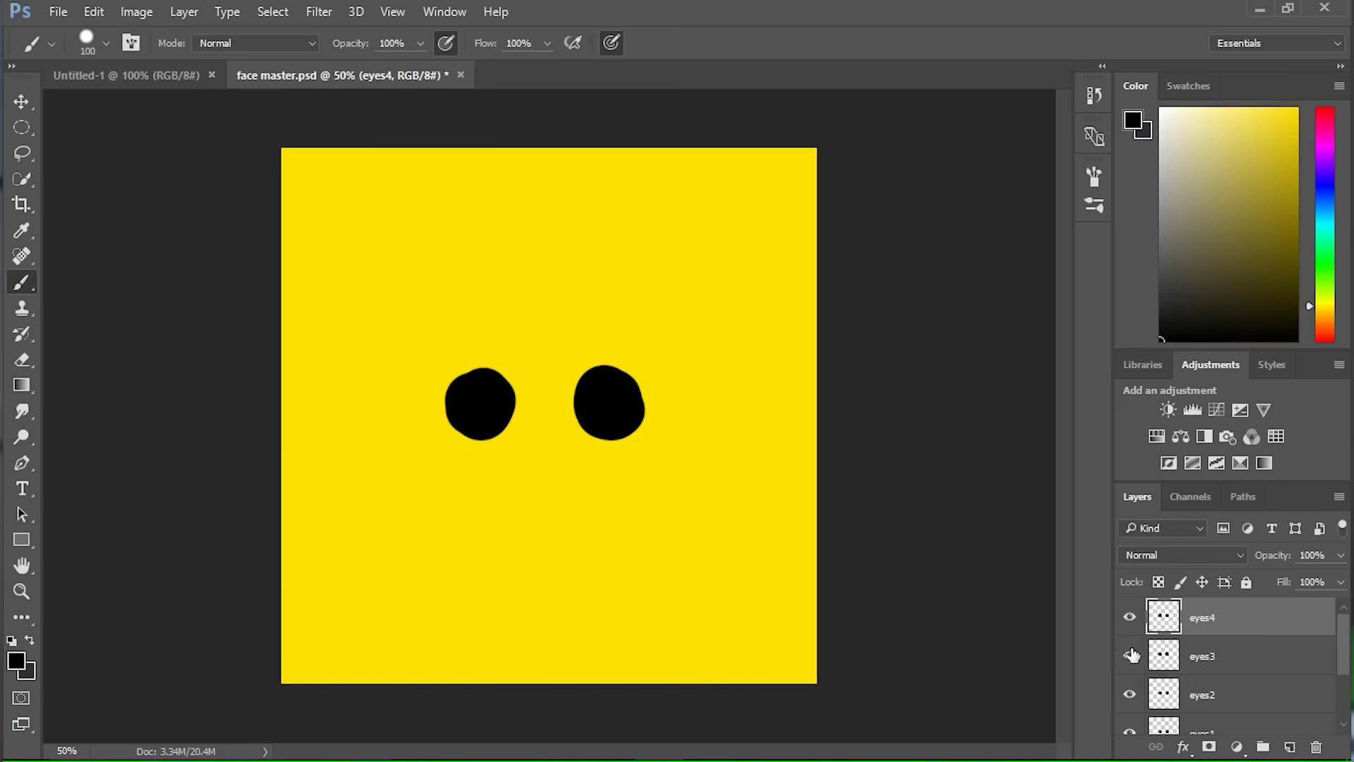
{"action": "scroll", "coordinate": [1168, 668], "scroll_direction": "down", "scroll_amount": 2}
{"action": "left_click", "coordinate": [1130, 714]}
{"action": "scroll", "coordinate": [1137, 710], "scroll_direction": "up", "scroll_amount": 1}
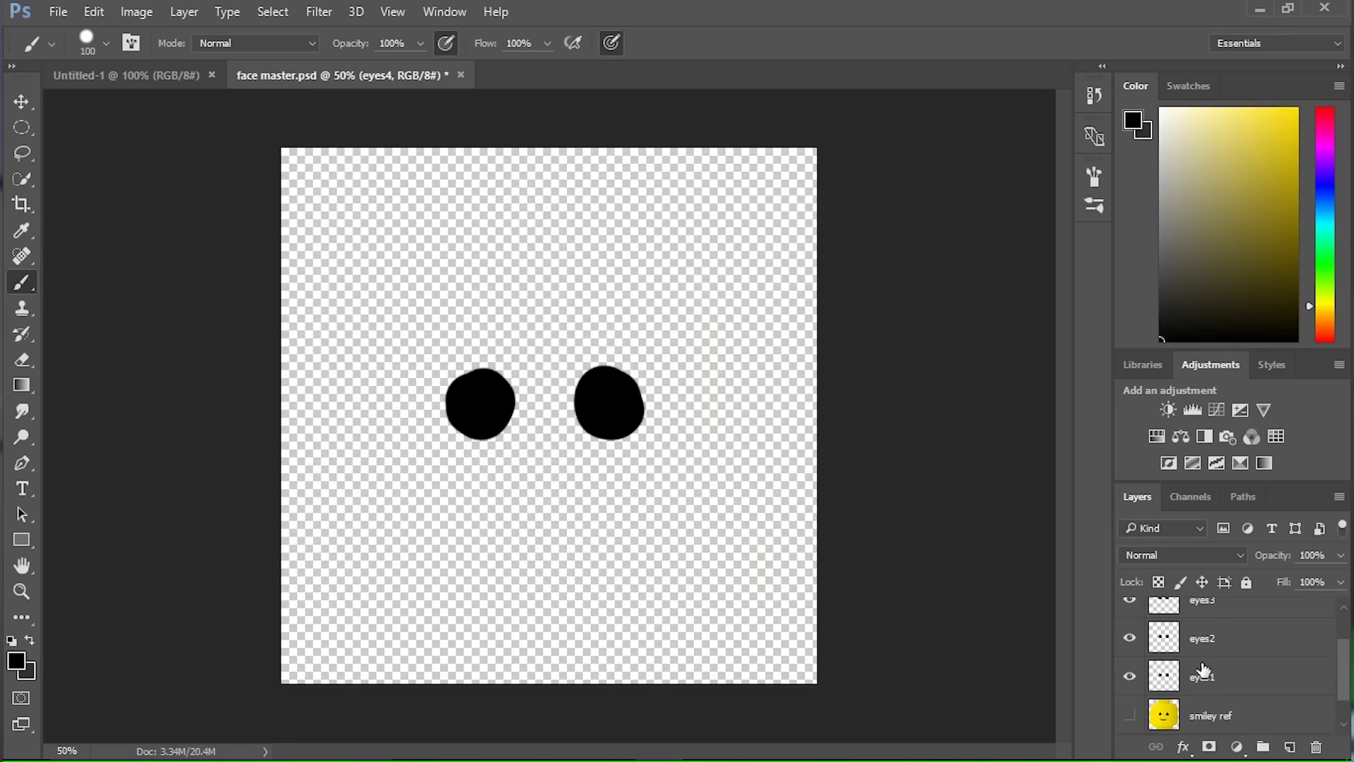
{"action": "scroll", "coordinate": [1122, 656], "scroll_direction": "up", "scroll_amount": 1}
{"action": "left_click", "coordinate": [1129, 618]}
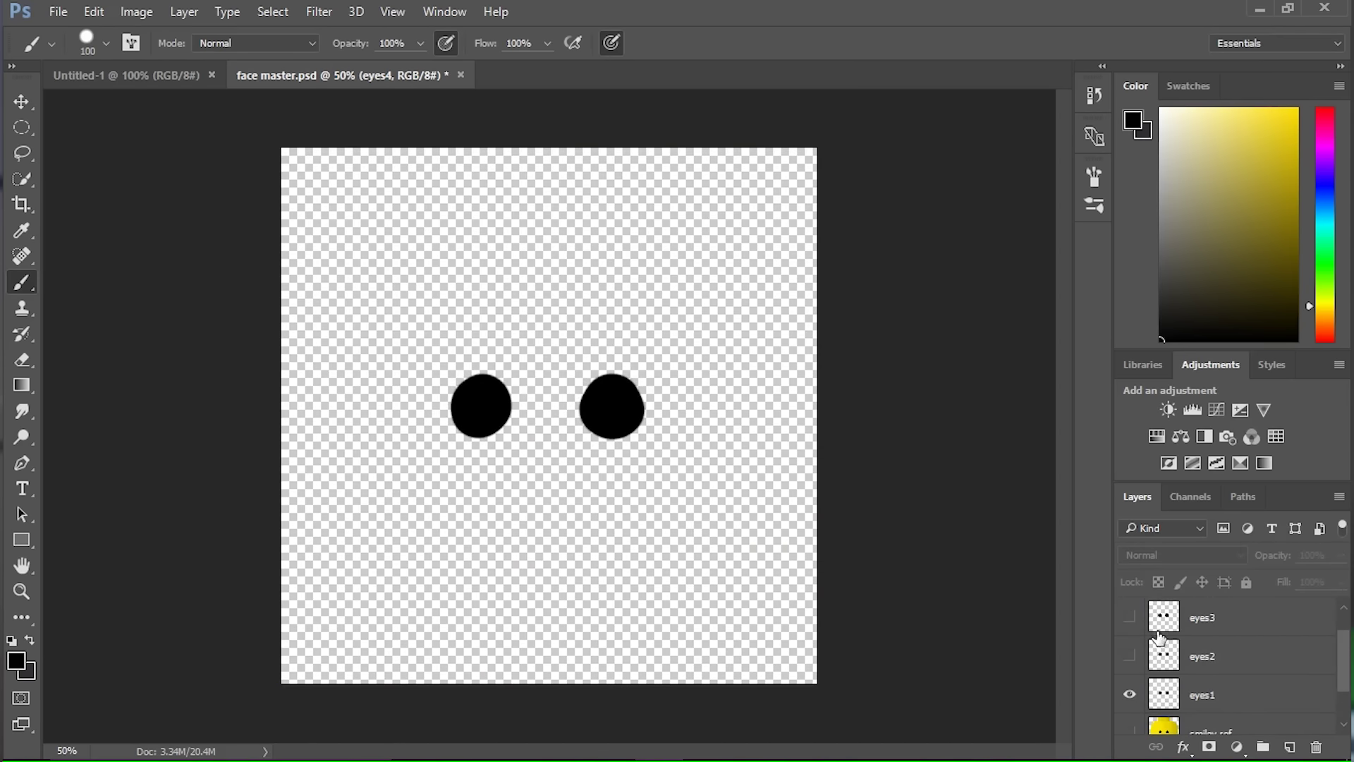
Save the eyes1 layer as a transparent PNG named eyes1.
{"action": "left_click", "coordinate": [1211, 691]}
{"action": "left_click", "coordinate": [58, 12]}
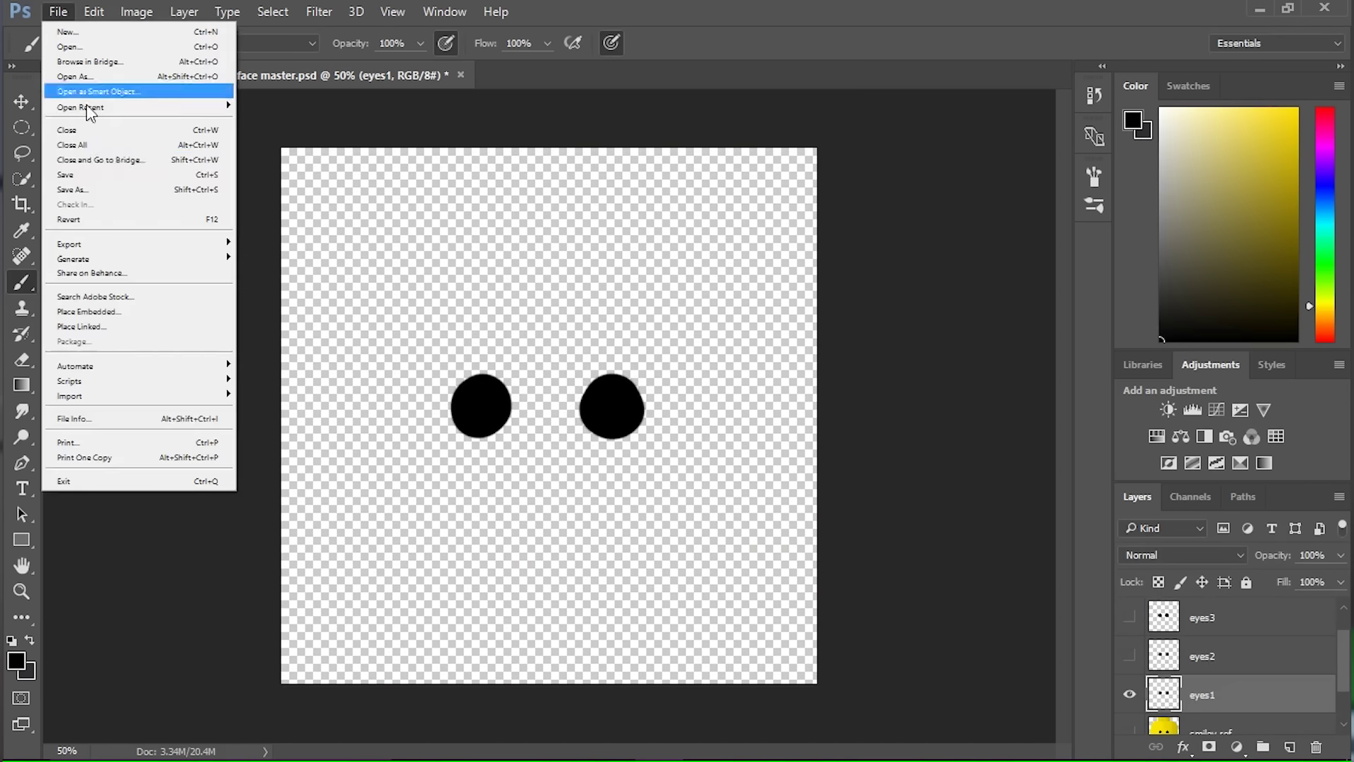
{"action": "left_click", "coordinate": [81, 189]}
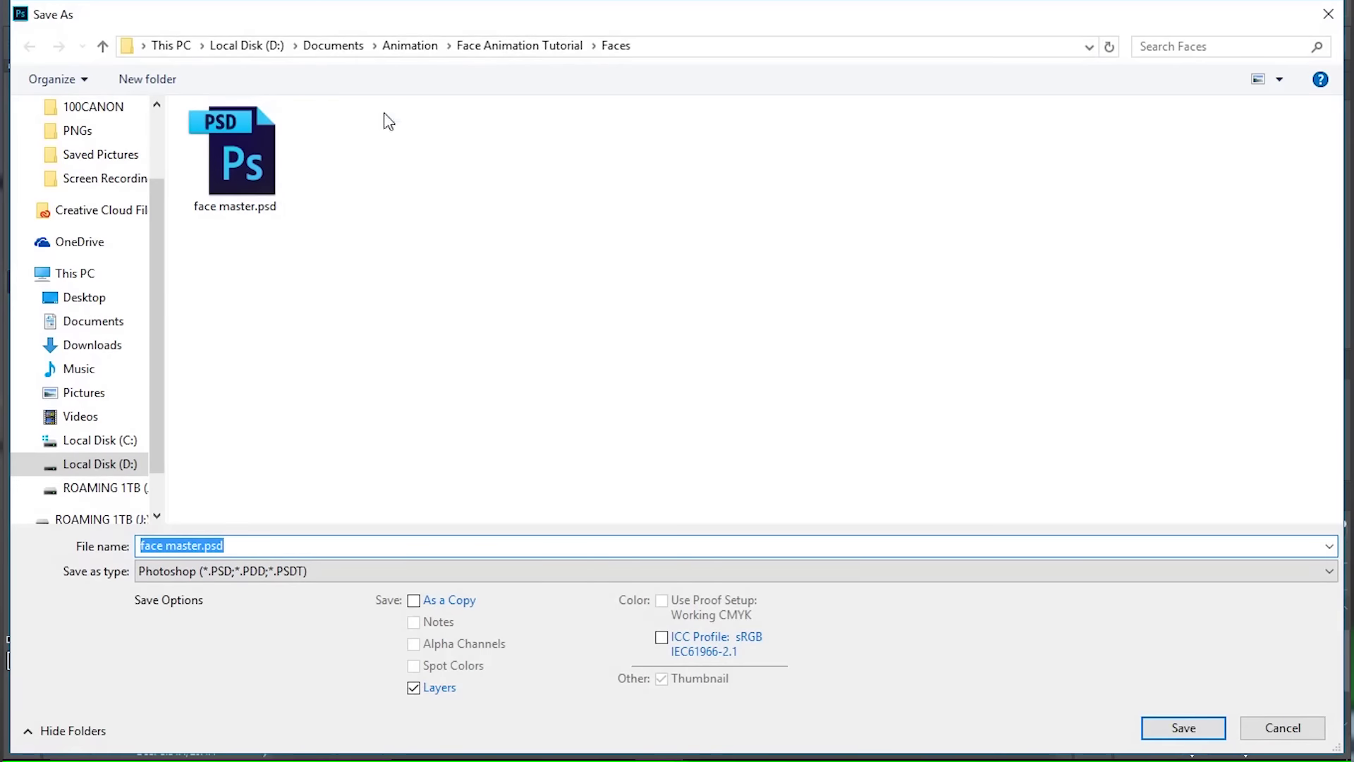
{"action": "right_click", "coordinate": [411, 188]}
{"action": "left_click", "coordinate": [369, 248]}
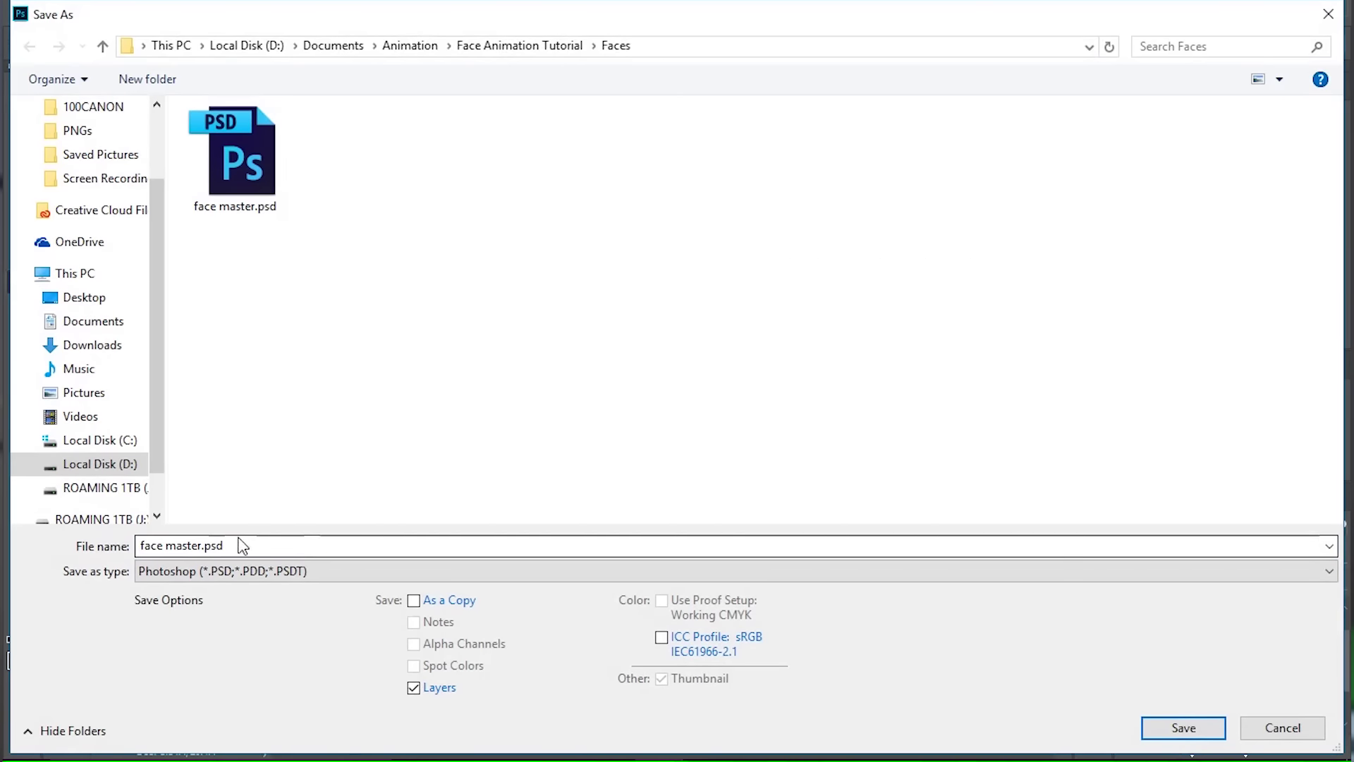
{"action": "left_click", "coordinate": [246, 572]}
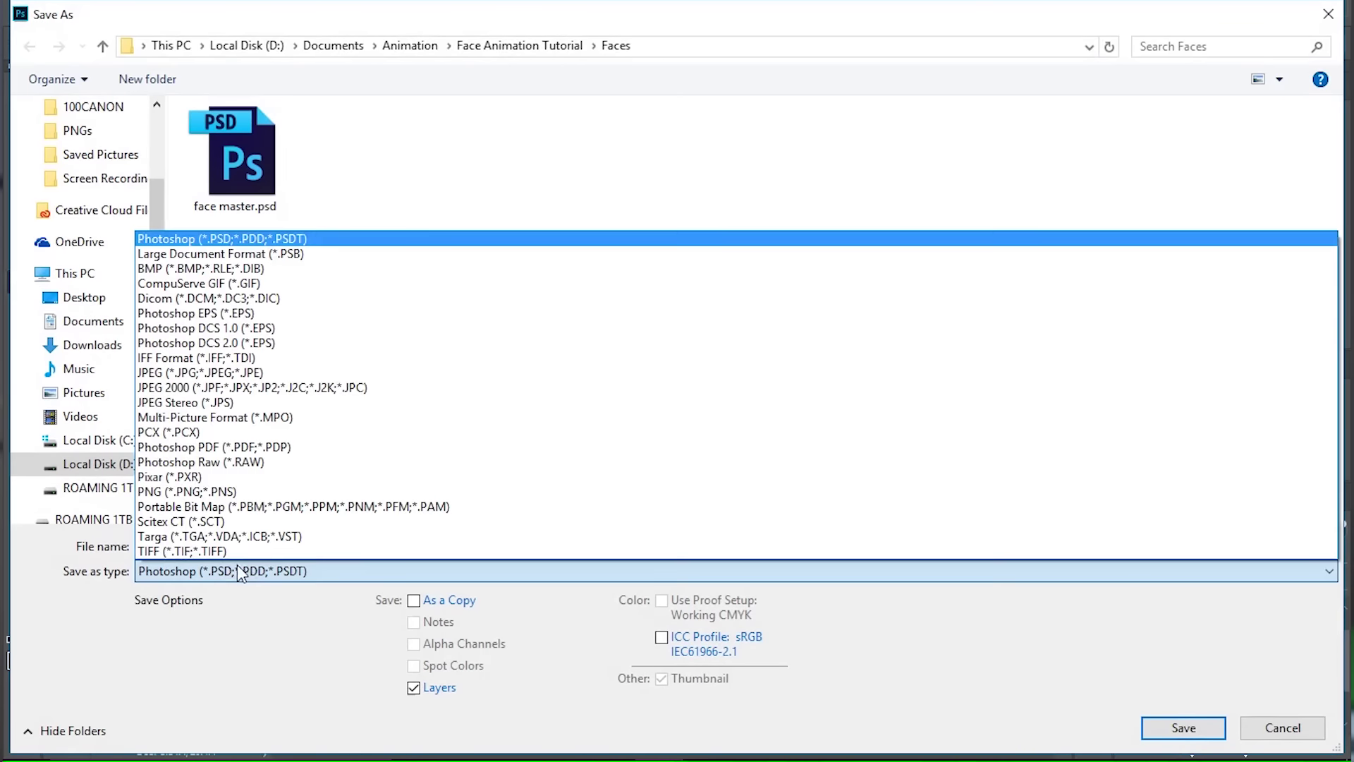
{"action": "left_click", "coordinate": [194, 491]}
{"action": "type", "text": "eyes1"}
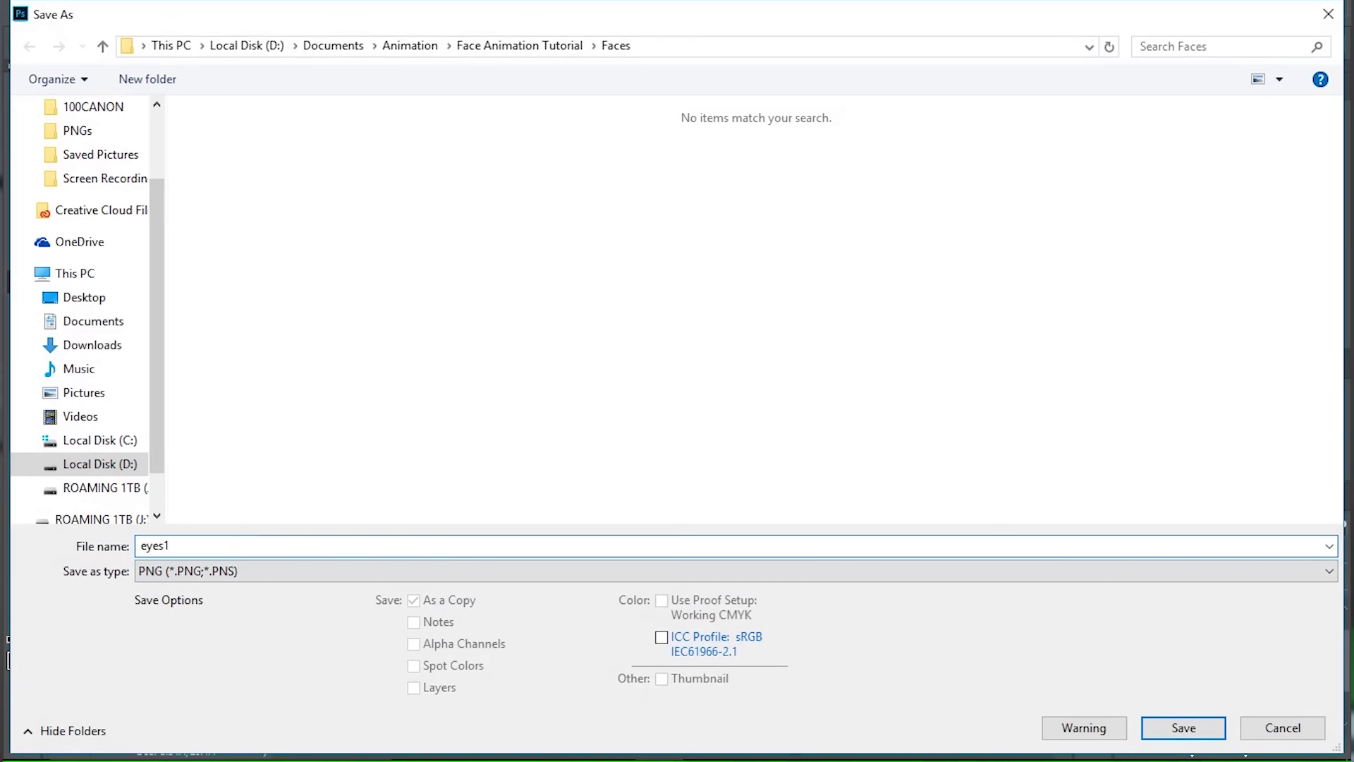
{"action": "key", "text": "Return"}
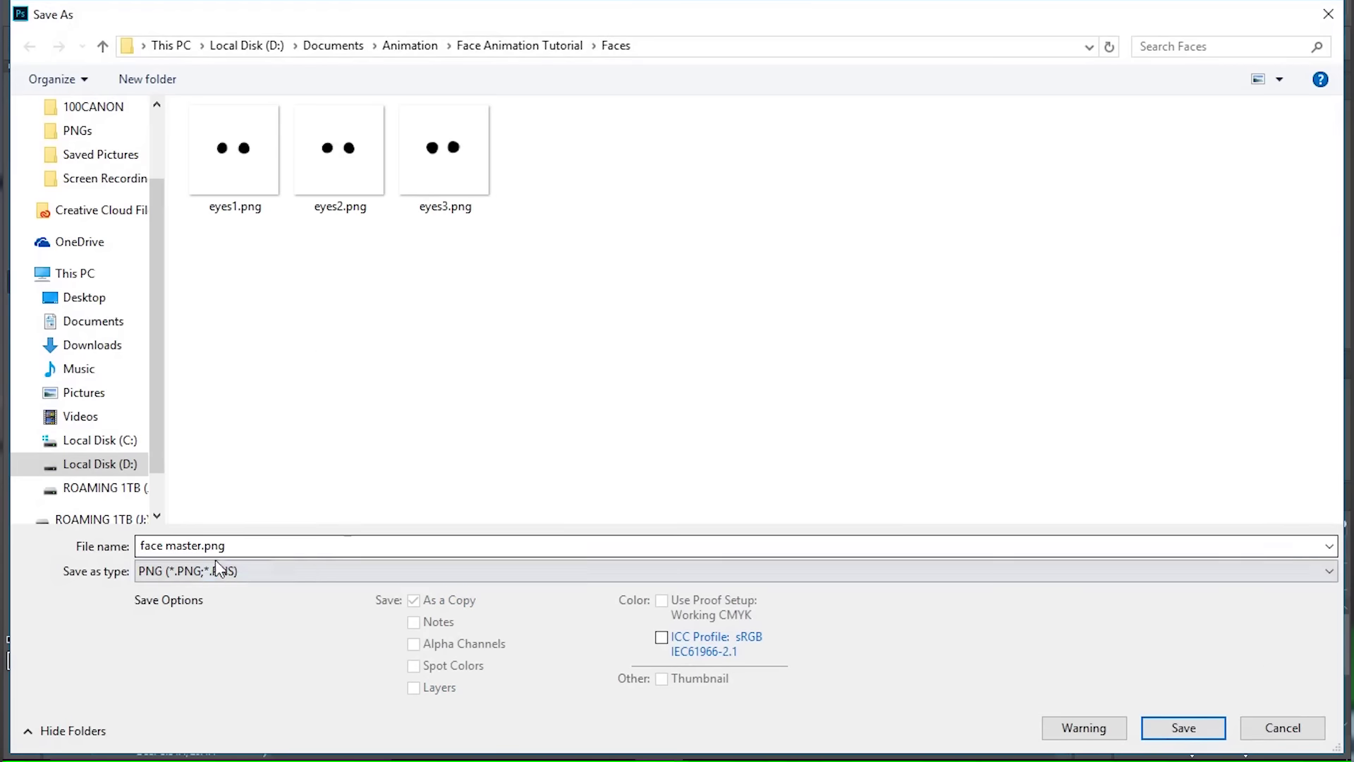
Save eyes4 as a PNG, accepting the default compression options.
{"action": "type", "text": "e"}
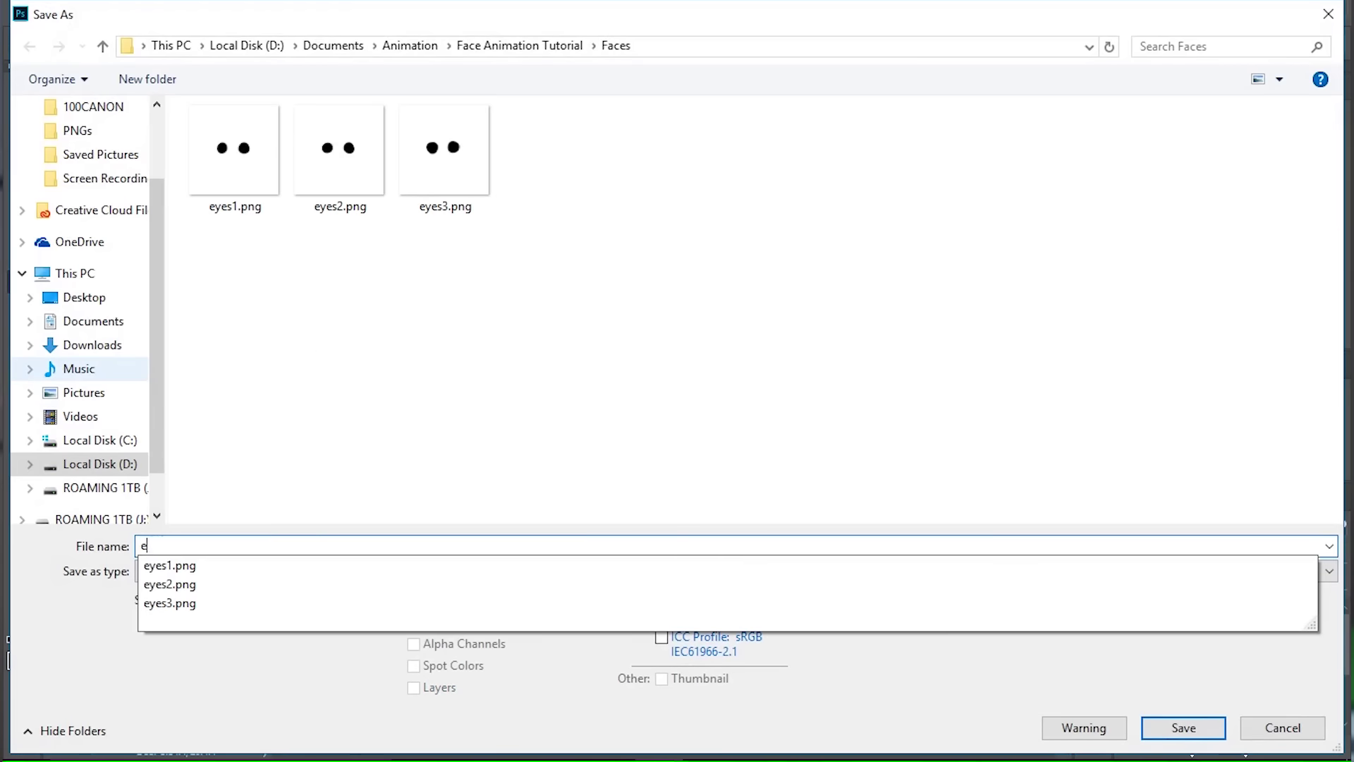
{"action": "type", "text": "yes4"}
{"action": "key", "text": "Return"}
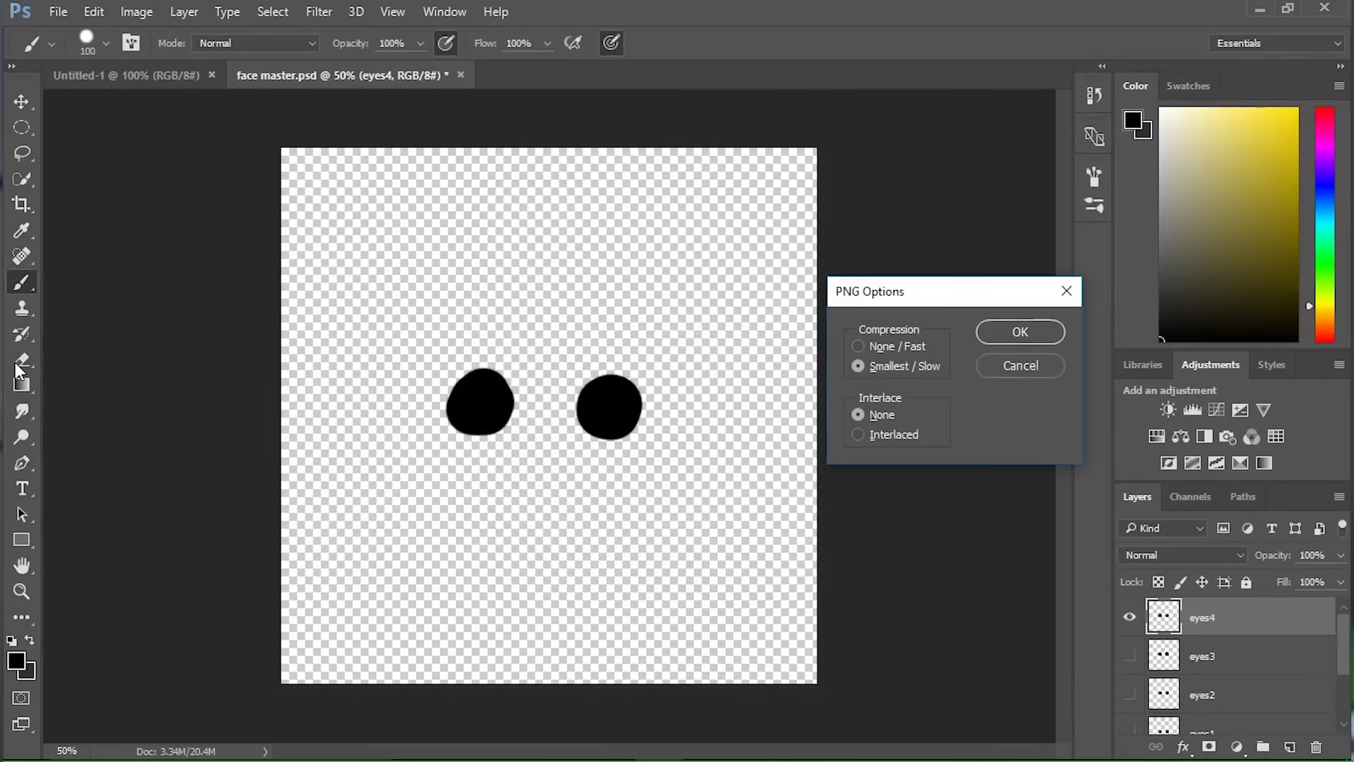
{"action": "key", "text": "Return"}
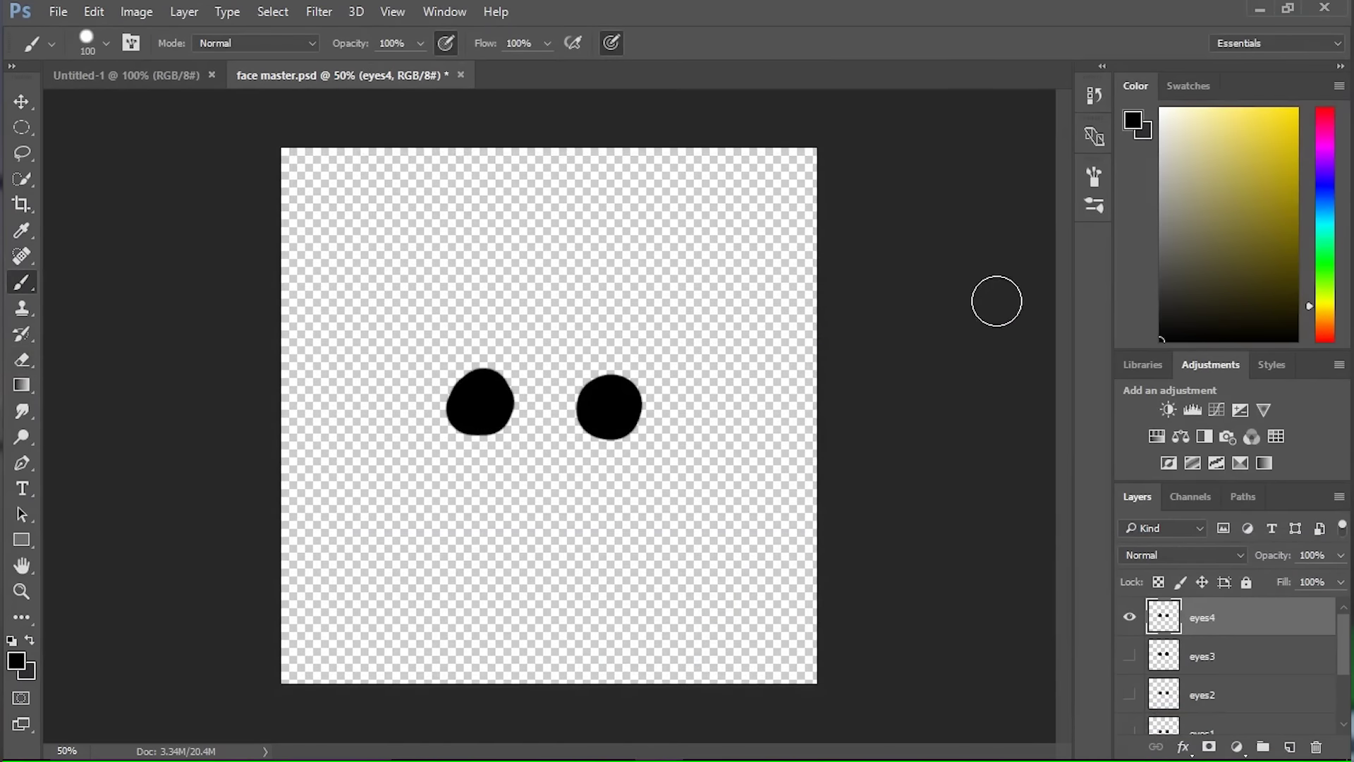
Show the faint smiley reference, hide eyes4 and add a new empty layer.
{"action": "scroll", "coordinate": [1163, 647], "scroll_direction": "down", "scroll_amount": 3}
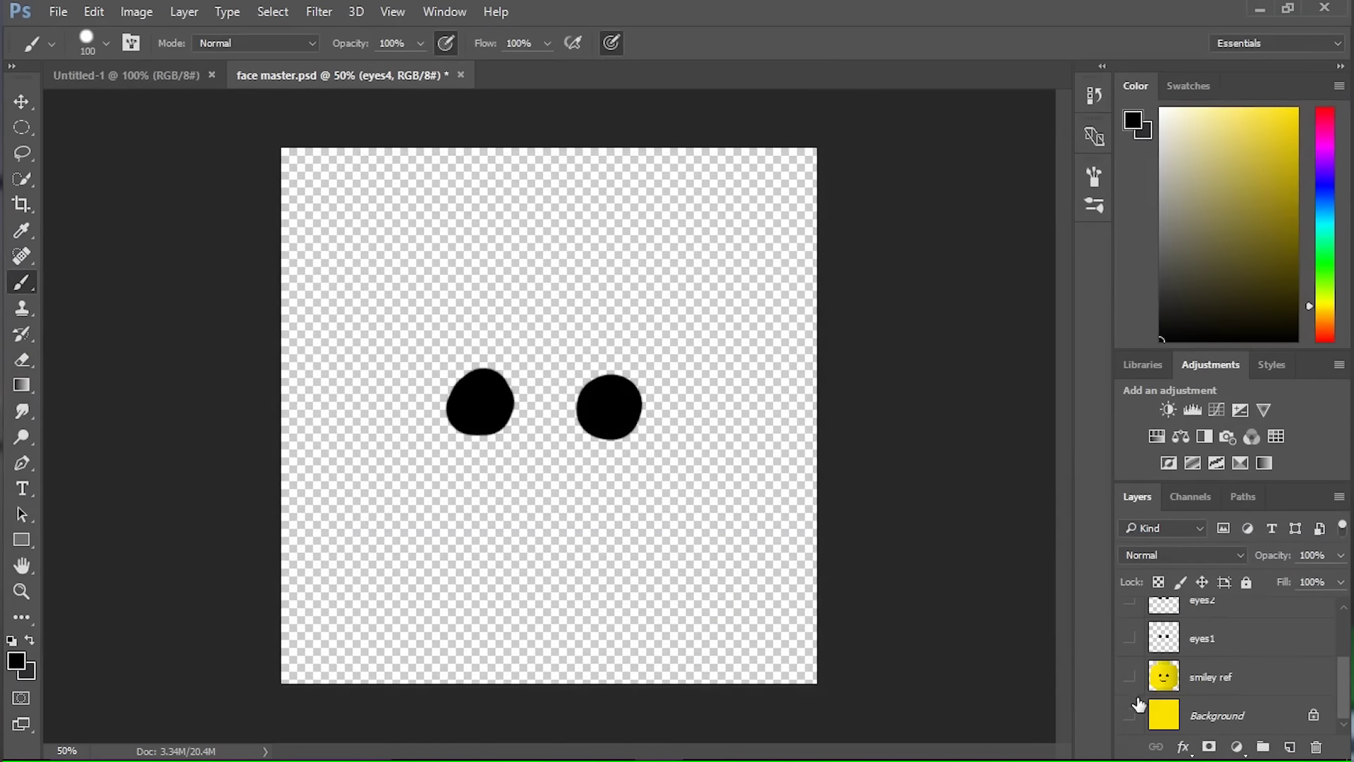
{"action": "left_click", "coordinate": [1133, 676]}
{"action": "scroll", "coordinate": [1136, 674], "scroll_direction": "up", "scroll_amount": 3}
{"action": "left_click", "coordinate": [1129, 618]}
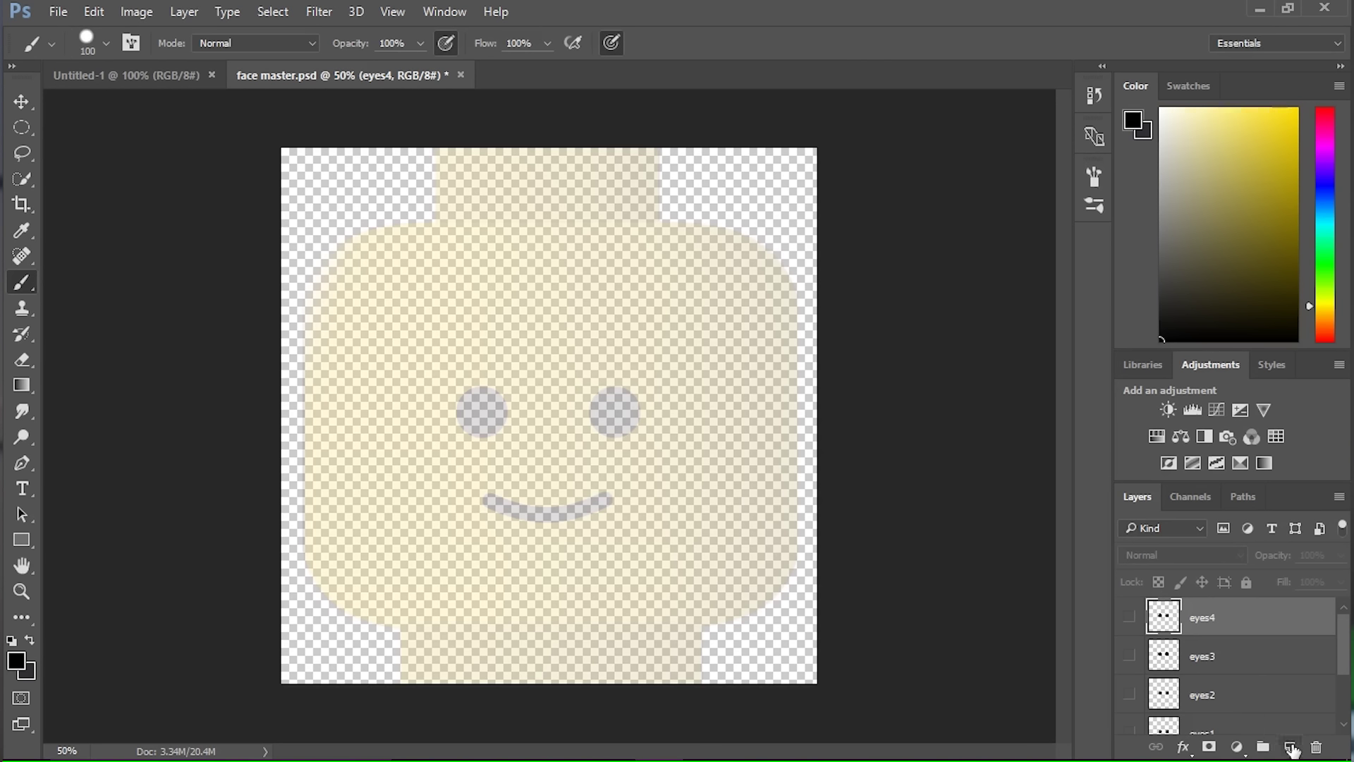
{"action": "left_click", "coordinate": [1290, 748]}
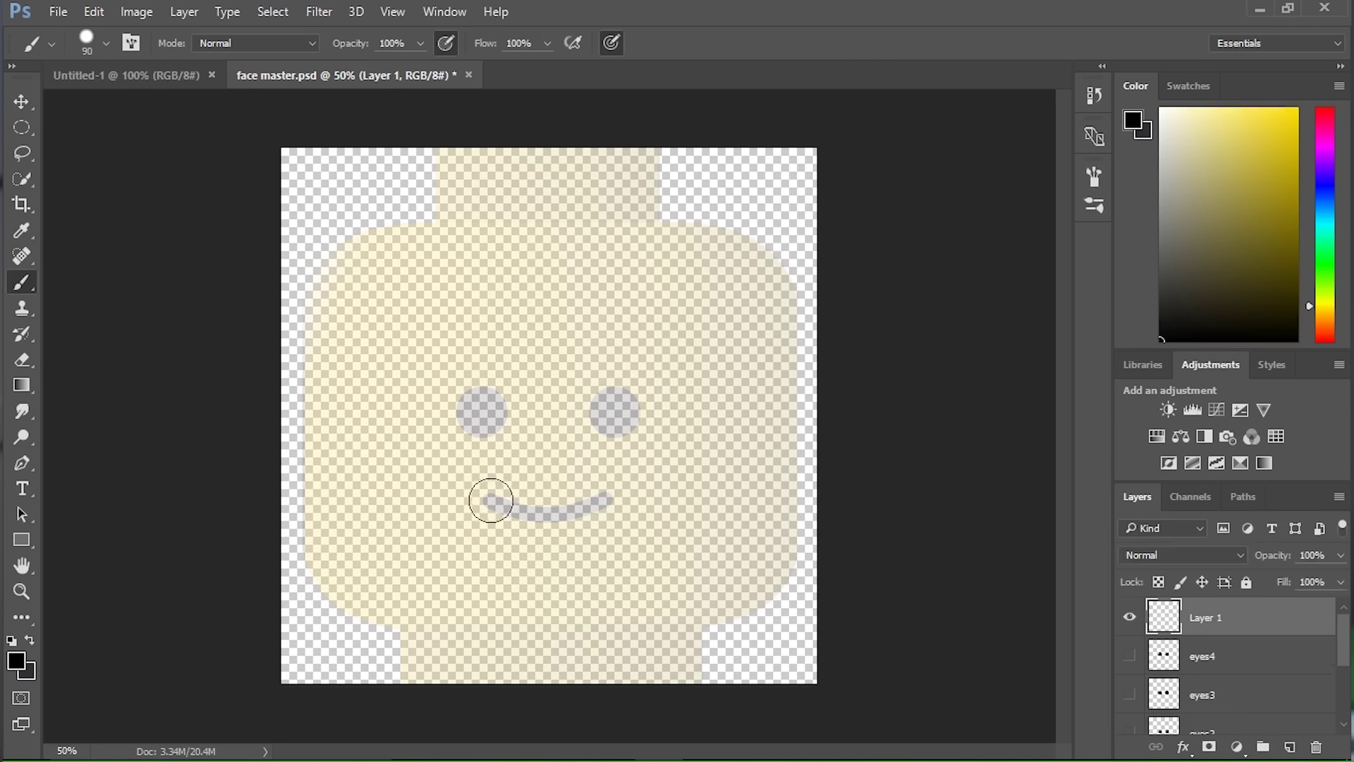
Paint a thick black smile along the reference curve and name the layer smile1.
{"action": "mouse_move", "coordinate": [487, 497]}
{"action": "left_mouse_down"}
{"action": "mouse_move", "coordinate": [553, 513]}
{"action": "mouse_move", "coordinate": [617, 496]}
{"action": "left_mouse_up"}
{"action": "key", "text": "ctrl+z"}
{"action": "mouse_move", "coordinate": [474, 490]}
{"action": "left_mouse_down"}
{"action": "mouse_move", "coordinate": [575, 512]}
{"action": "mouse_move", "coordinate": [608, 500]}
{"action": "left_mouse_up"}
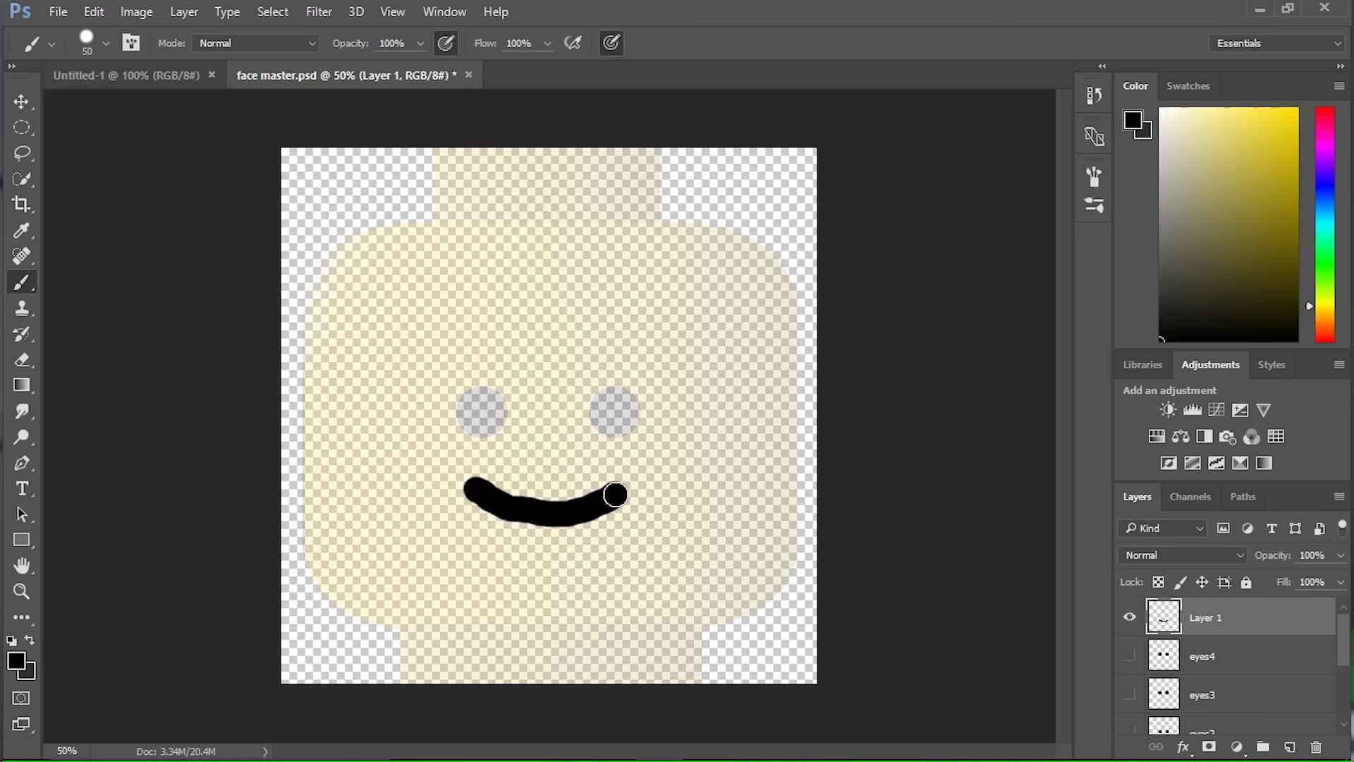
{"action": "double_click", "coordinate": [1206, 618]}
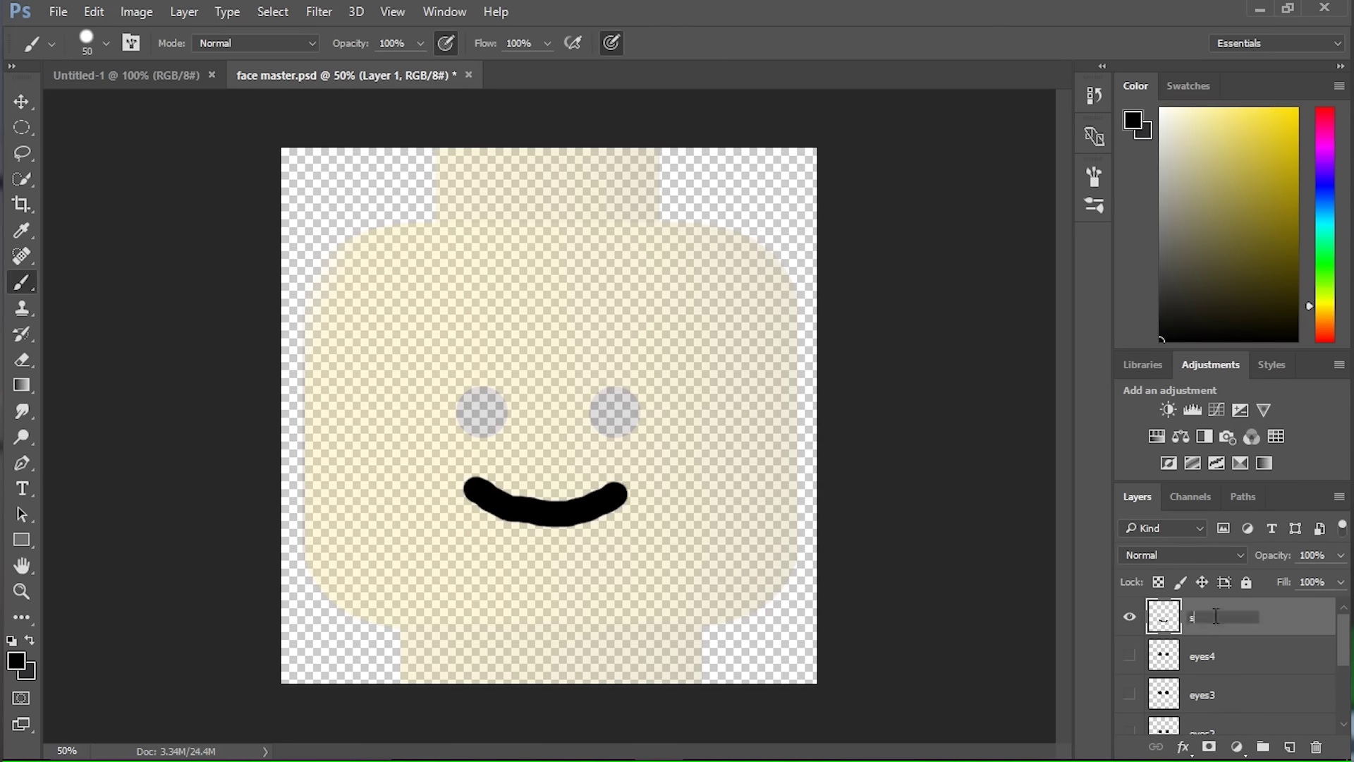
{"action": "type", "text": "smile1"}
{"action": "key", "text": "Return"}
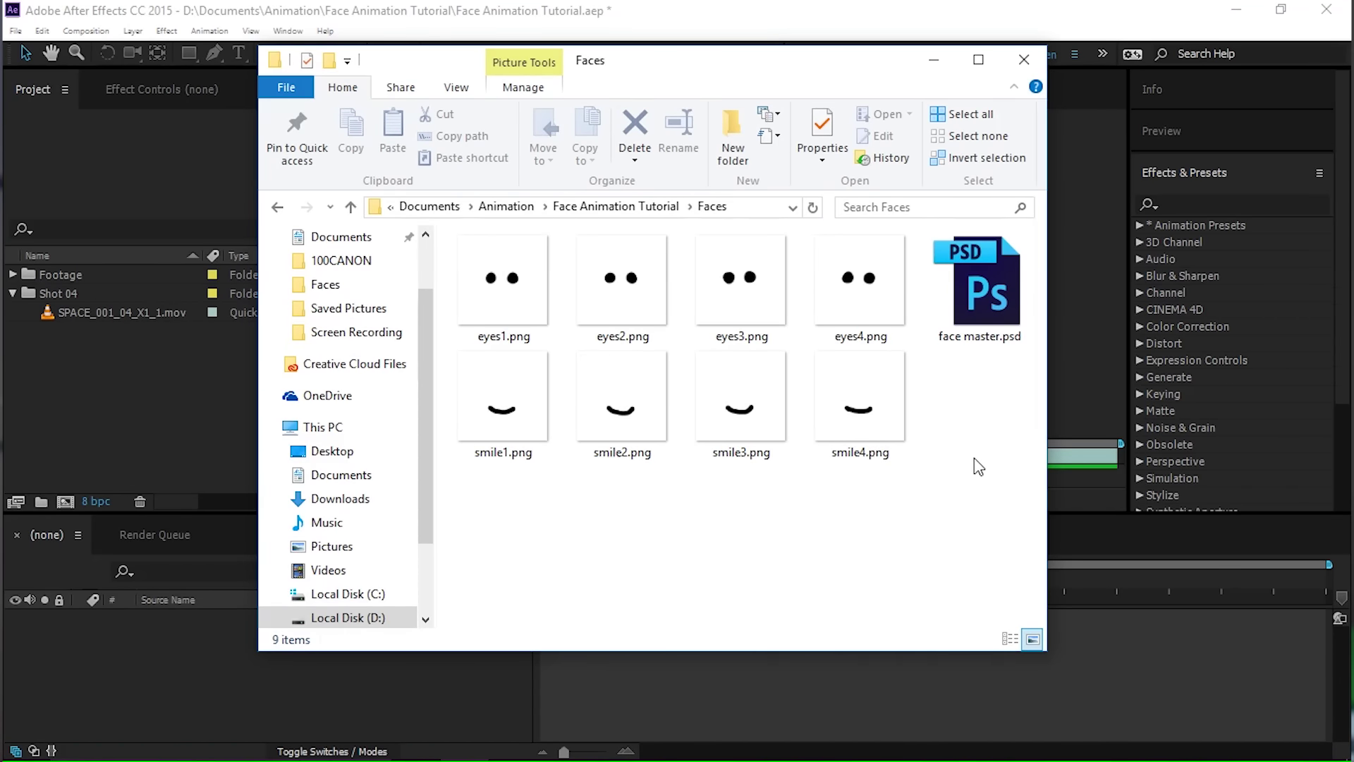
Import eyes1.png from the Faces folder as a PNG sequence into the project.
{"action": "left_click", "coordinate": [127, 347]}
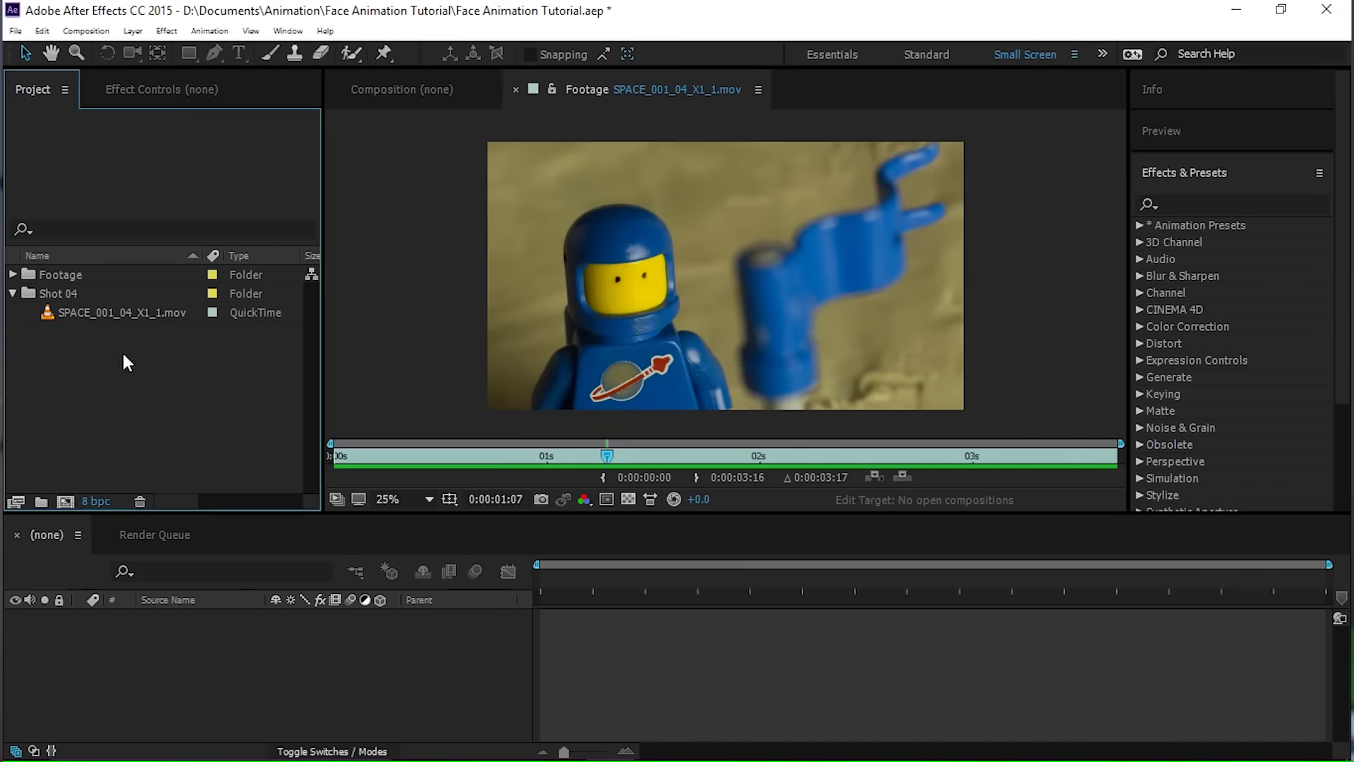
{"action": "left_click", "coordinate": [16, 32]}
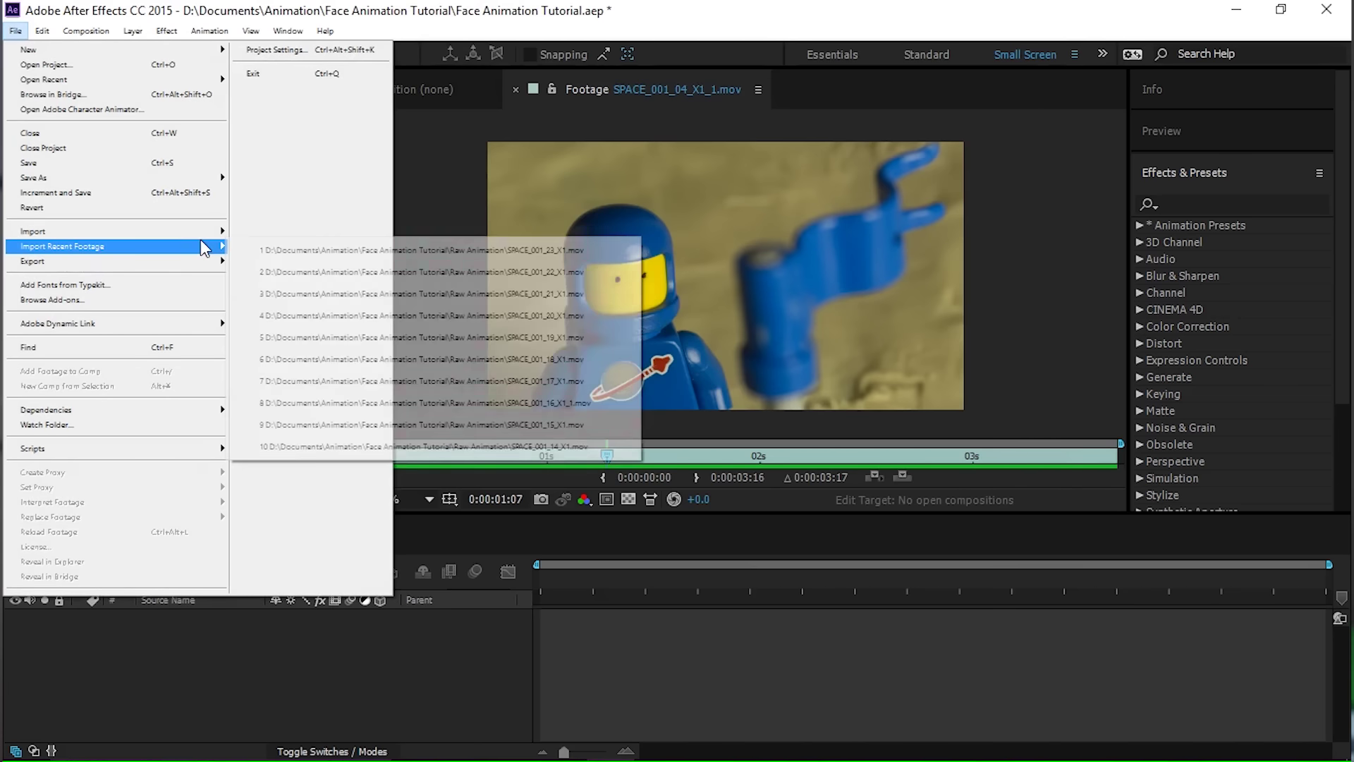
{"action": "mouse_move", "coordinate": [204, 232]}
{"action": "left_click", "coordinate": [332, 235]}
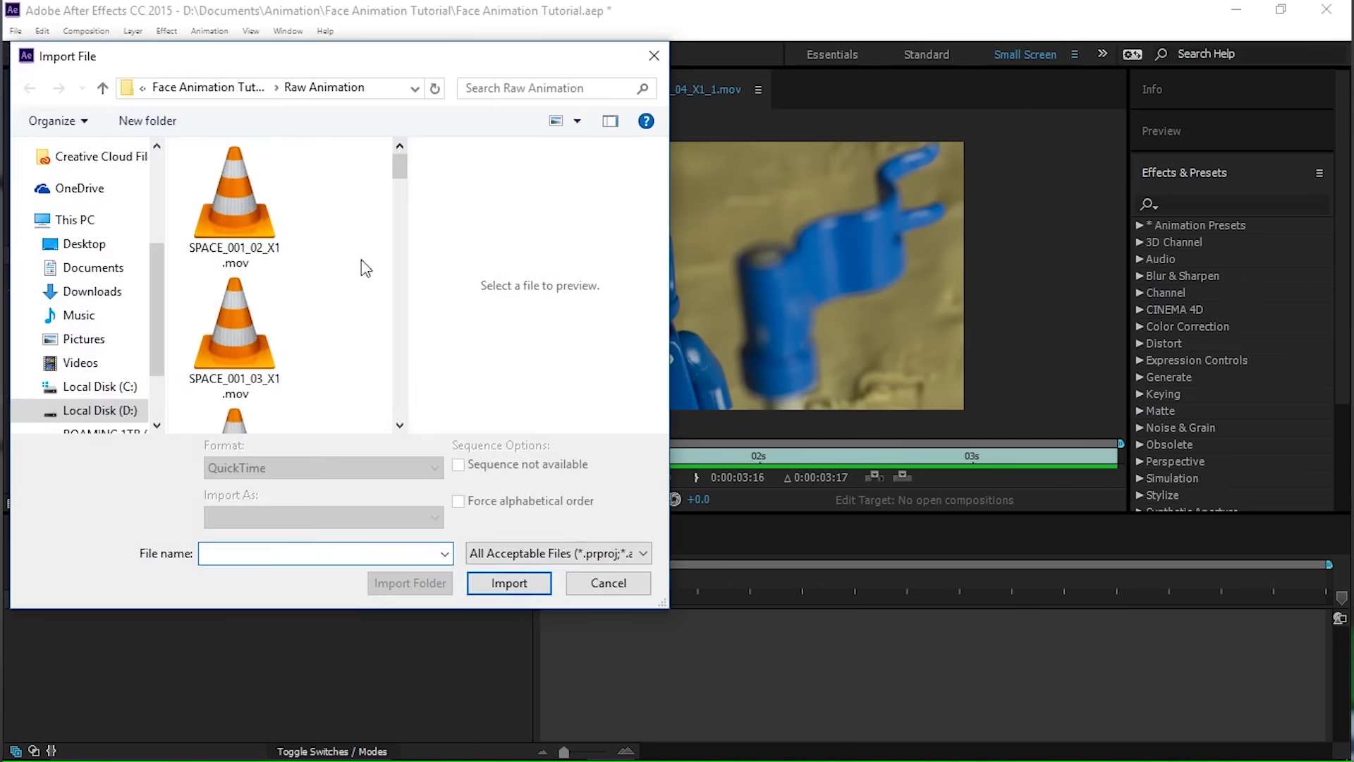
{"action": "scroll", "coordinate": [354, 272], "scroll_direction": "down", "scroll_amount": 3}
{"action": "left_click", "coordinate": [221, 91]}
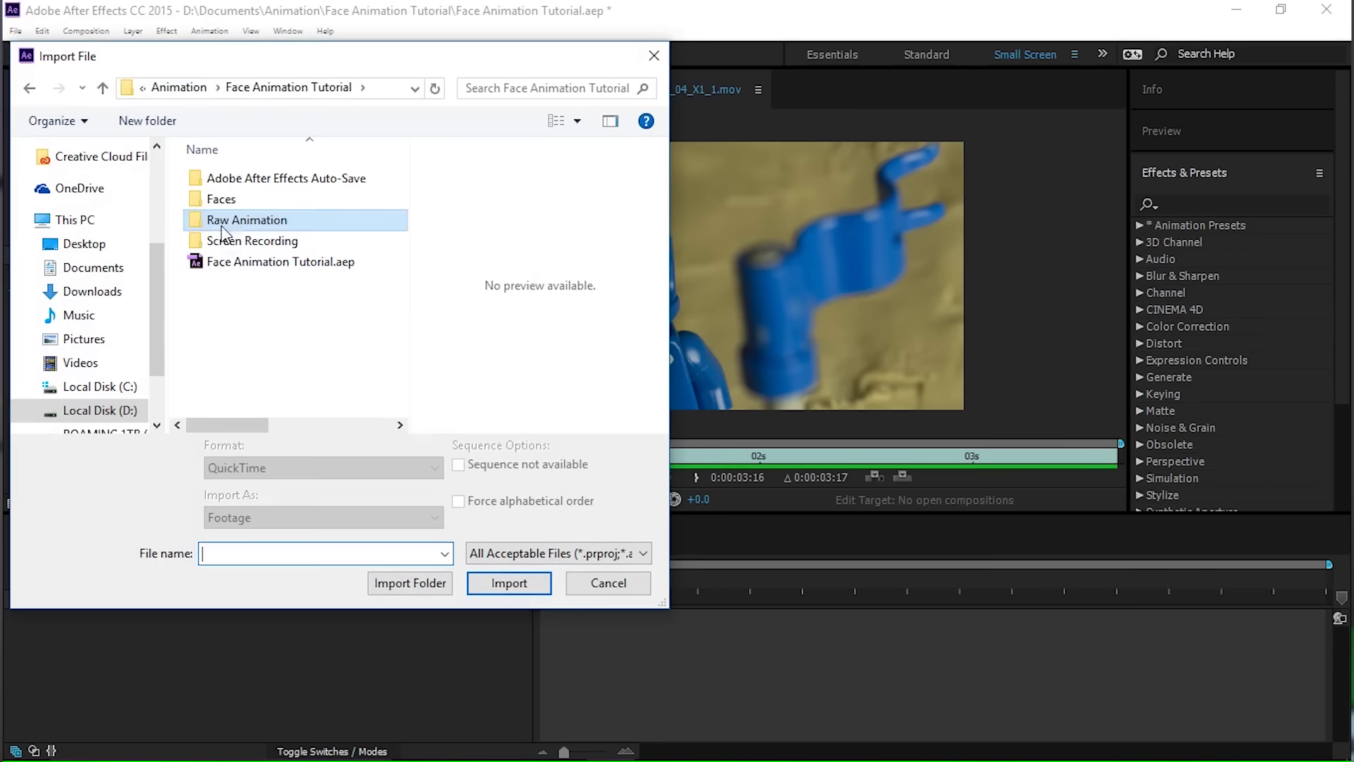
{"action": "double_click", "coordinate": [209, 193]}
{"action": "left_click", "coordinate": [205, 230]}
{"action": "scroll", "coordinate": [236, 247], "scroll_direction": "up", "scroll_amount": 1}
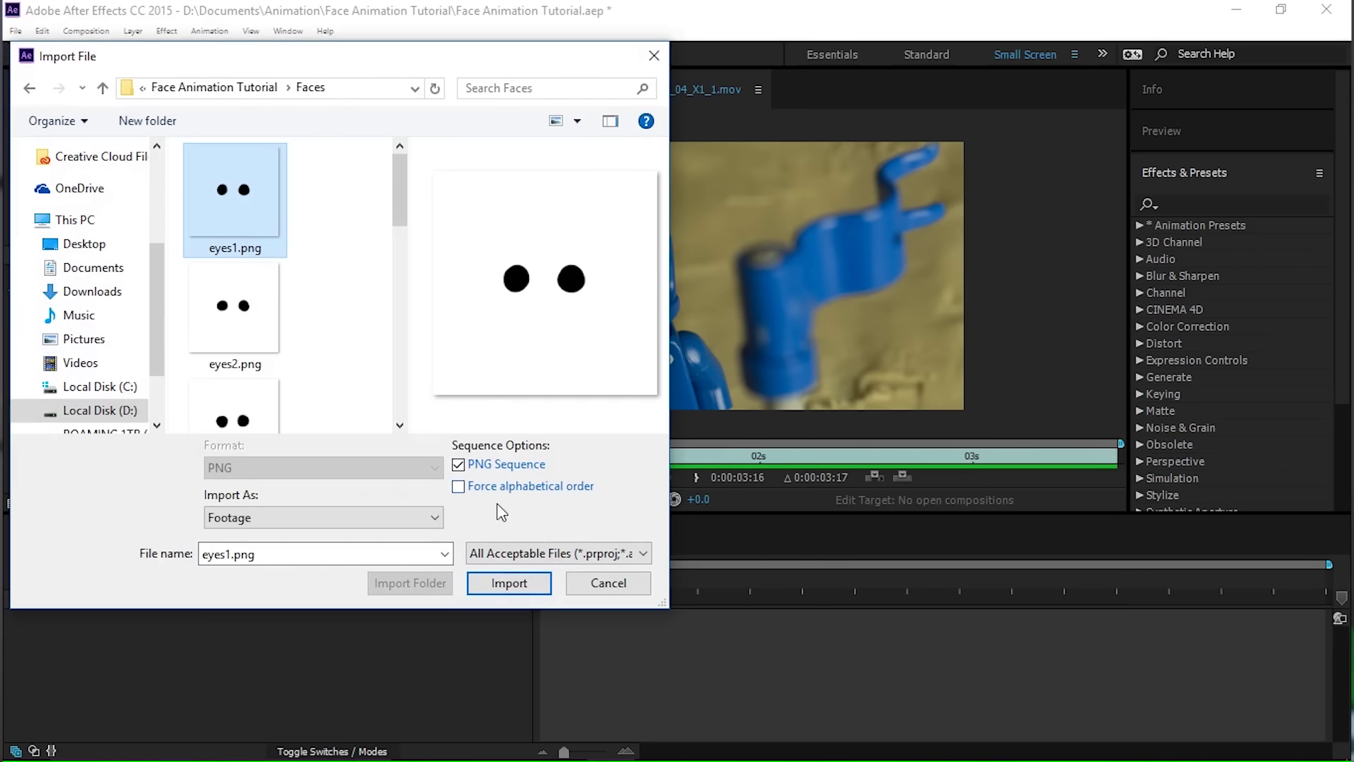
{"action": "left_click", "coordinate": [505, 585]}
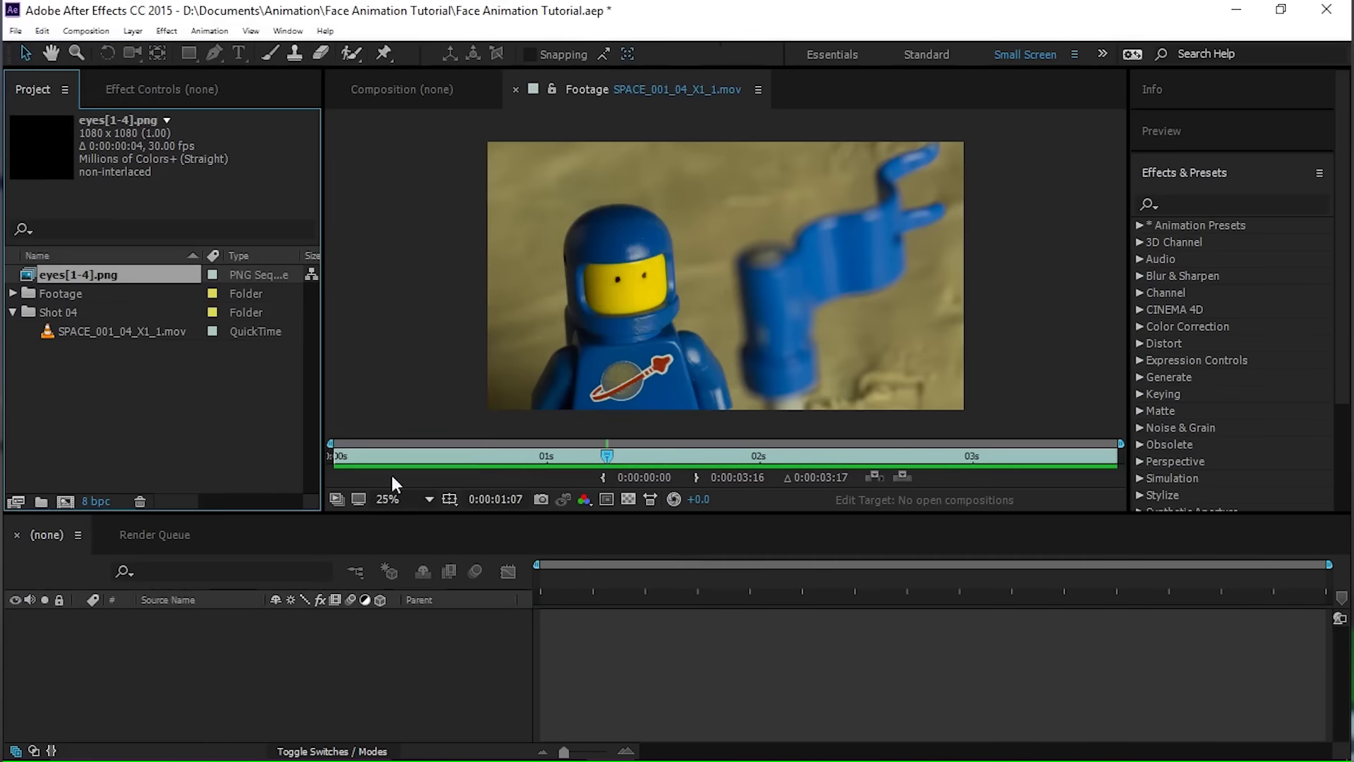
Interpret the eyes[1-4].png footage at 12.5 fps with a loop count of 1000.
{"action": "right_click", "coordinate": [157, 280]}
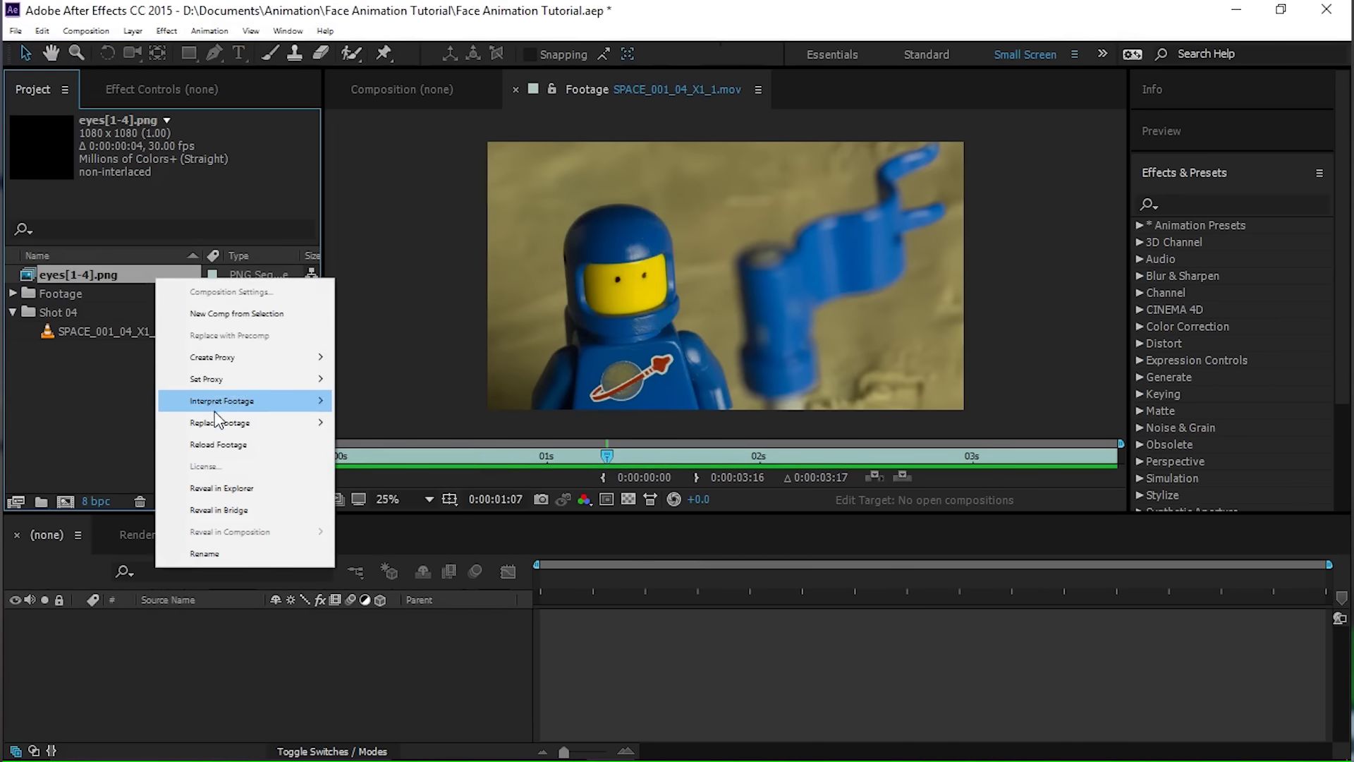
{"action": "mouse_move", "coordinate": [219, 422]}
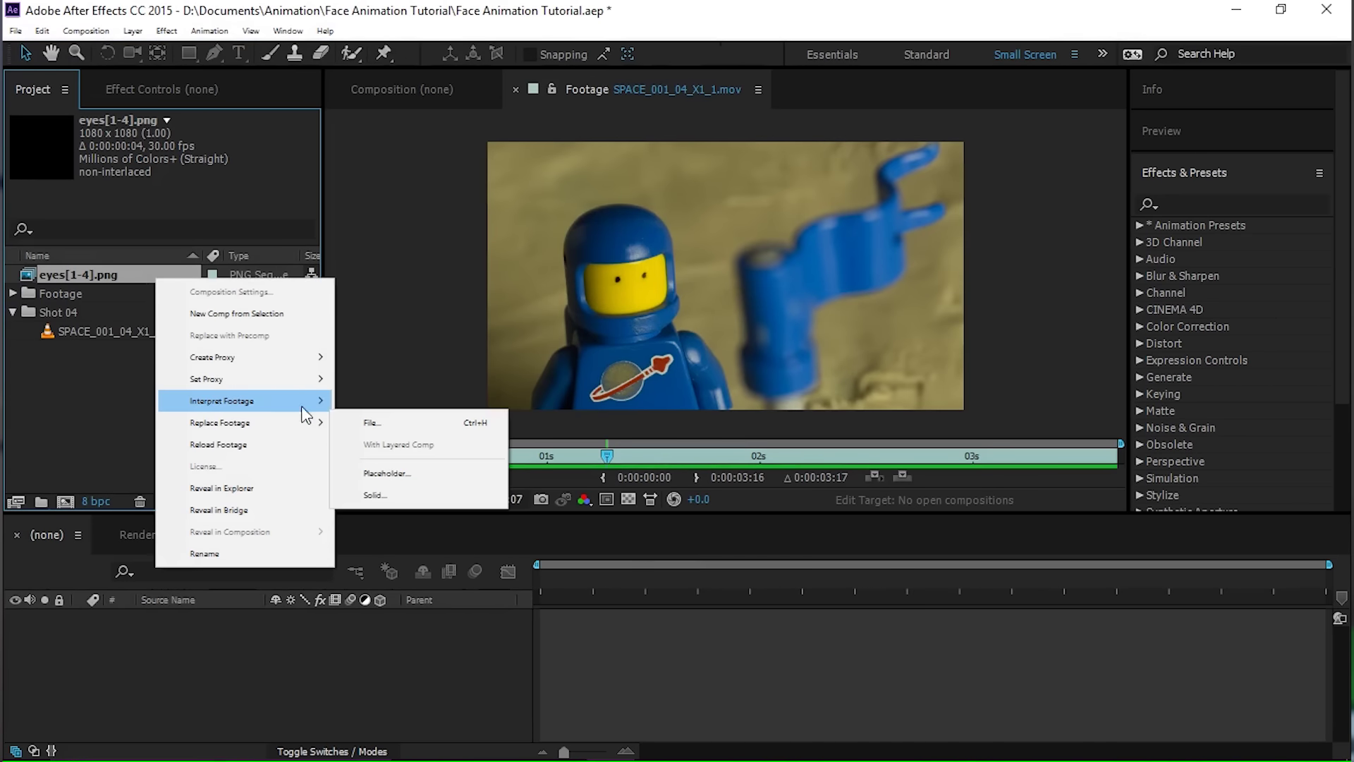
{"action": "mouse_move", "coordinate": [256, 401]}
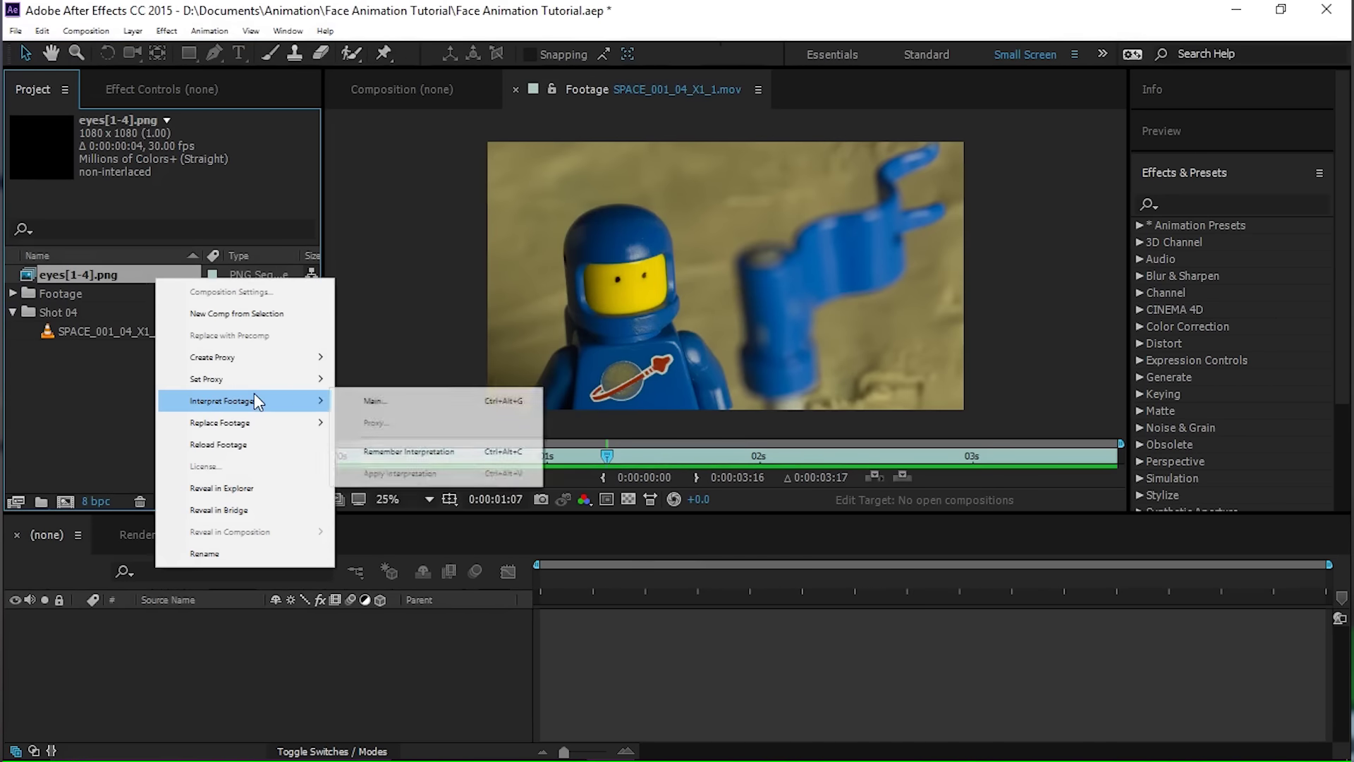
{"action": "left_click", "coordinate": [374, 400]}
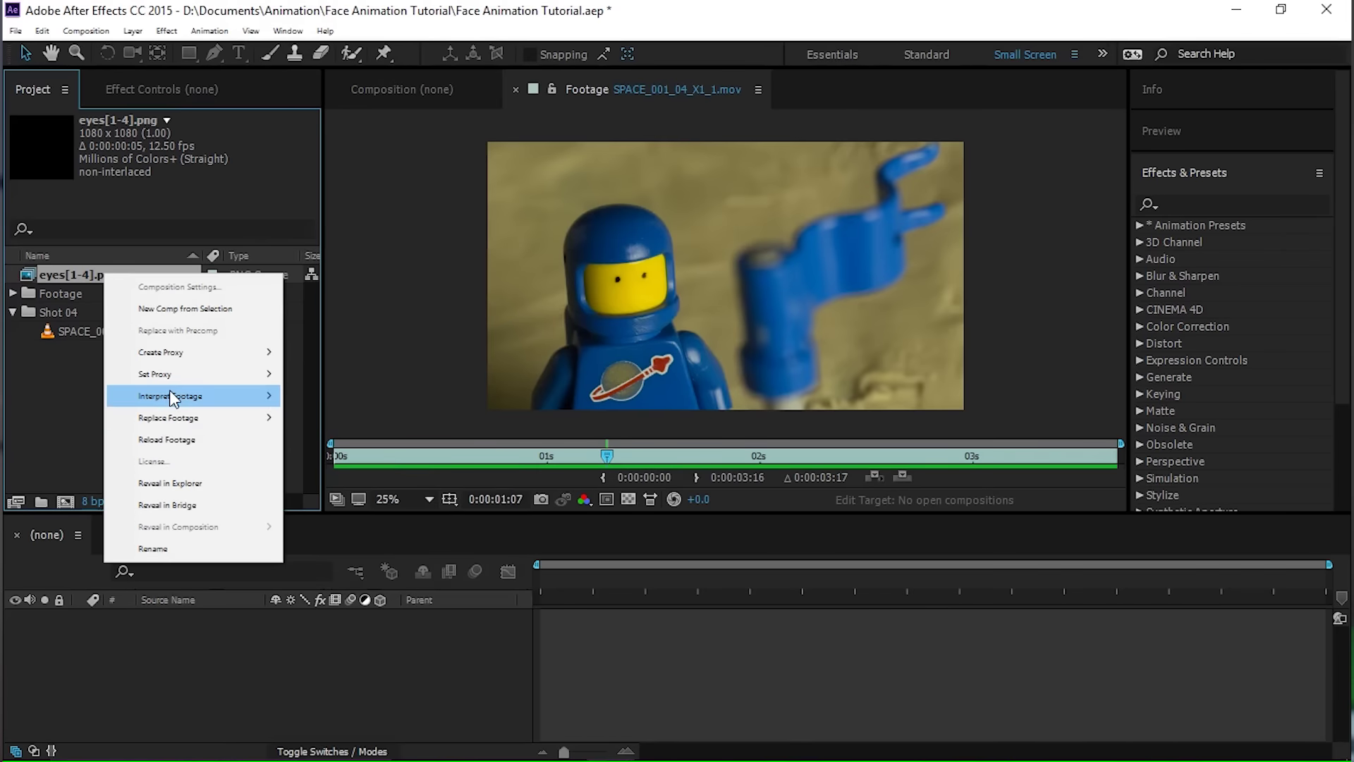
{"action": "mouse_move", "coordinate": [212, 396]}
{"action": "left_click", "coordinate": [311, 394]}
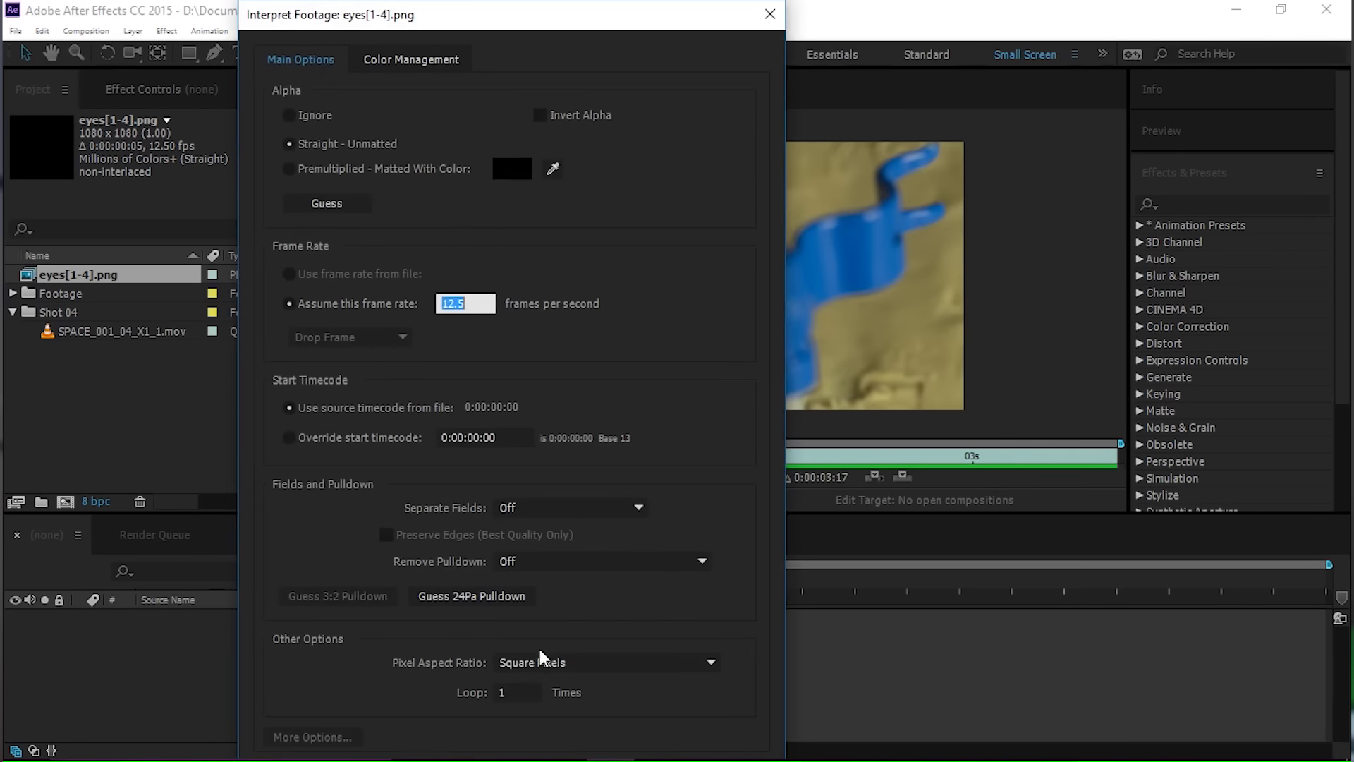
{"action": "left_click", "coordinate": [522, 689]}
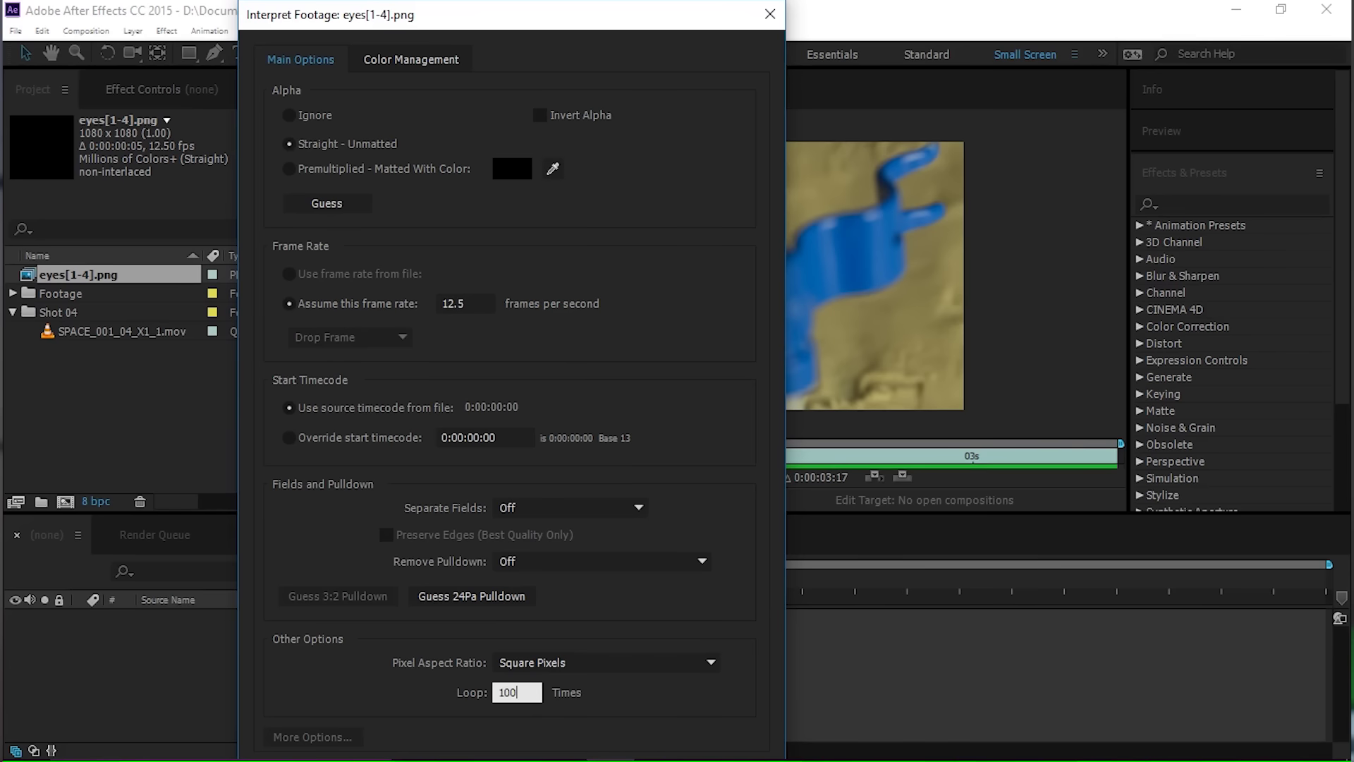
{"action": "key", "text": "Return"}
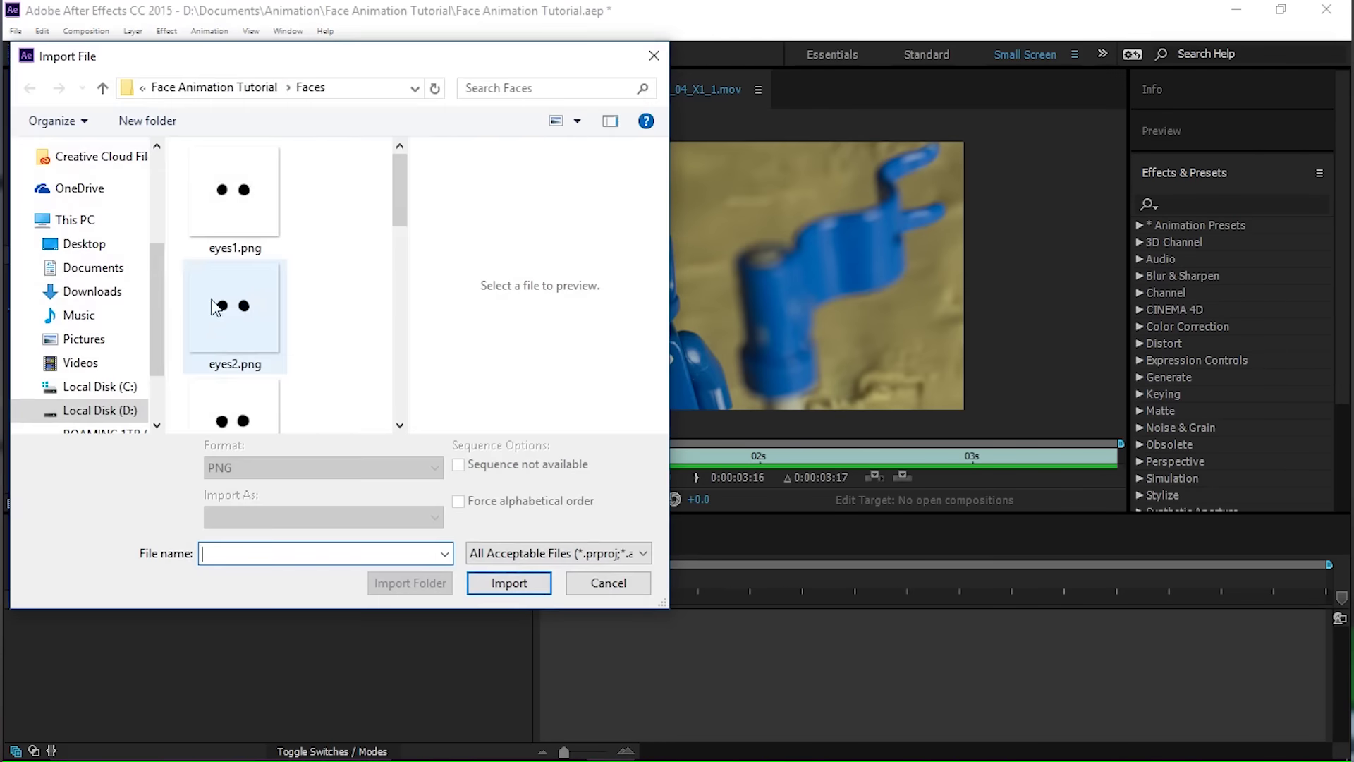
{"action": "scroll", "coordinate": [343, 374], "scroll_direction": "down", "scroll_amount": 3}
Import smile1.png from the Faces folder as a PNG sequence.
{"action": "left_click", "coordinate": [226, 285]}
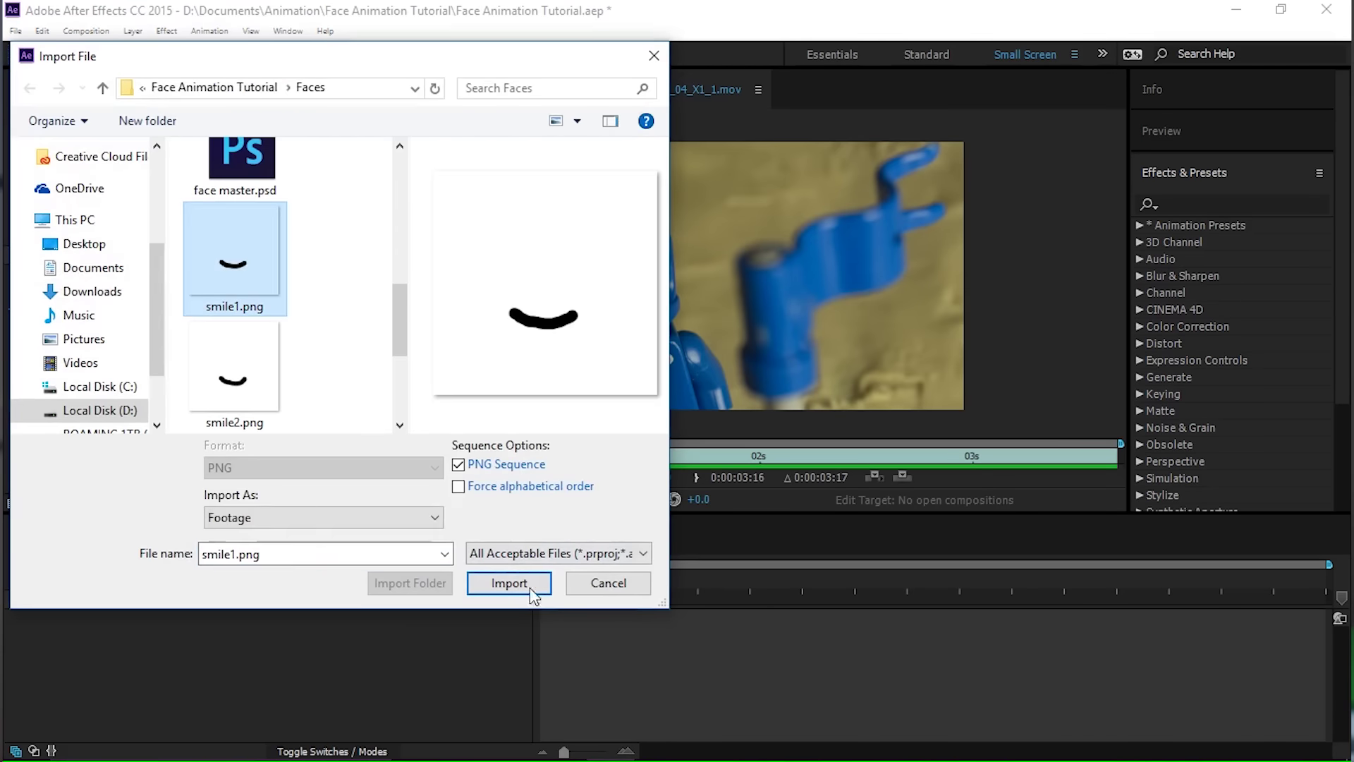
{"action": "left_click", "coordinate": [507, 583]}
Interpret smile[1-4].png at 12.5 fps, looping 1000 times.
{"action": "right_click", "coordinate": [130, 352]}
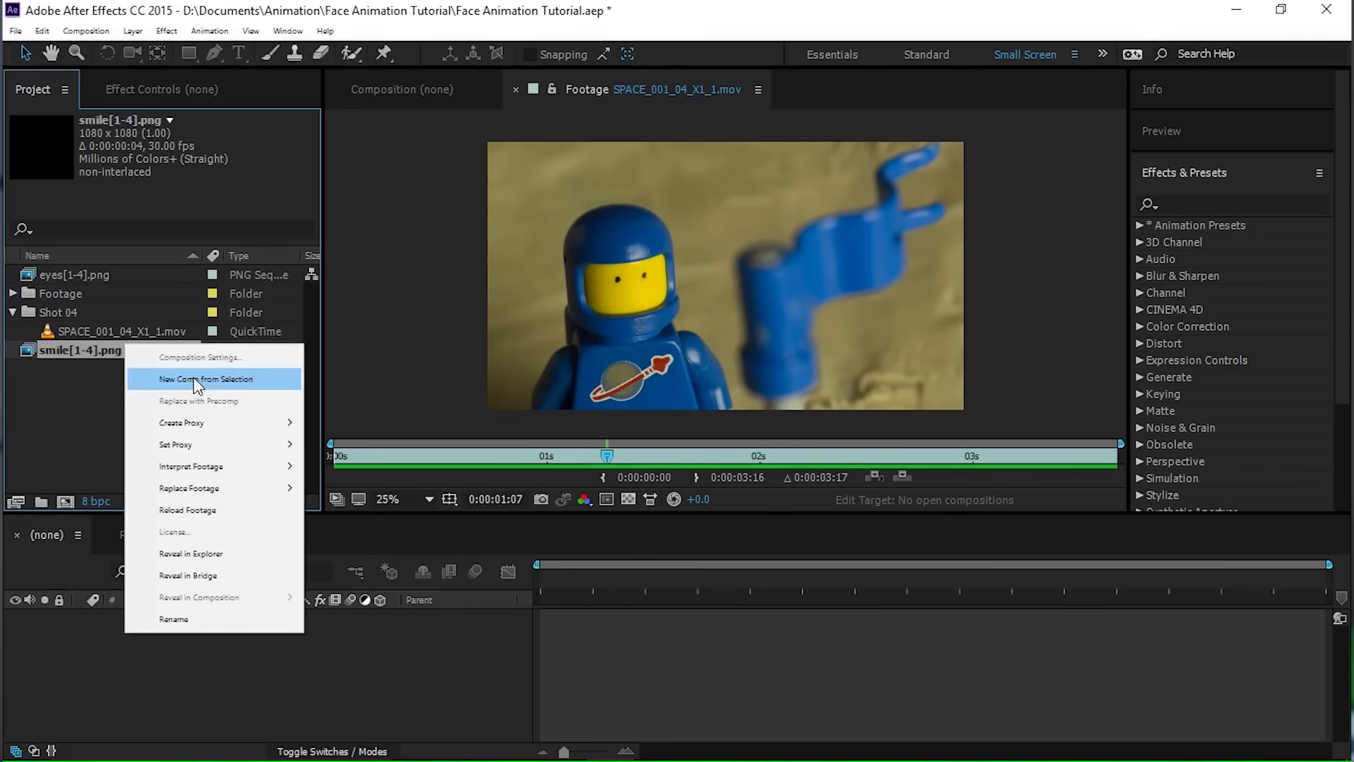
{"action": "mouse_move", "coordinate": [243, 466]}
{"action": "left_click", "coordinate": [329, 471]}
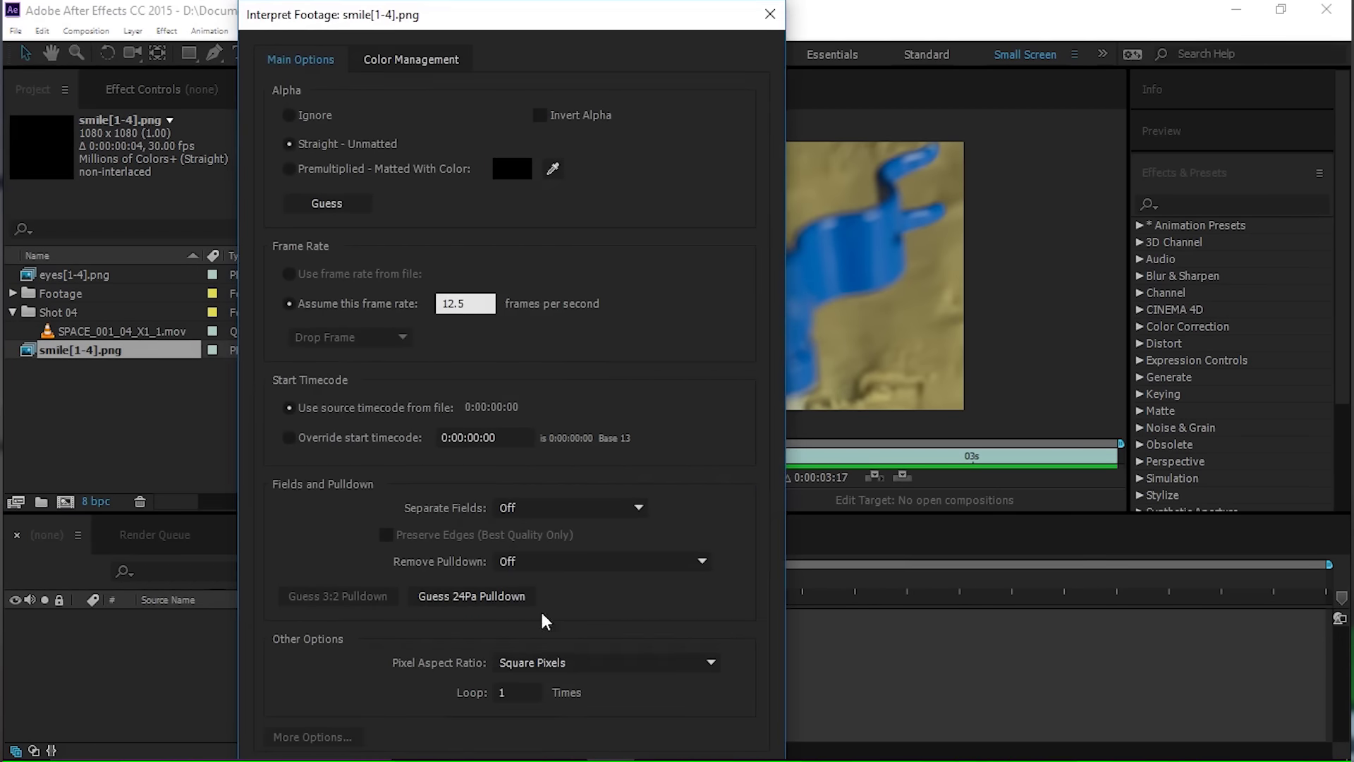
{"action": "left_click", "coordinate": [515, 691]}
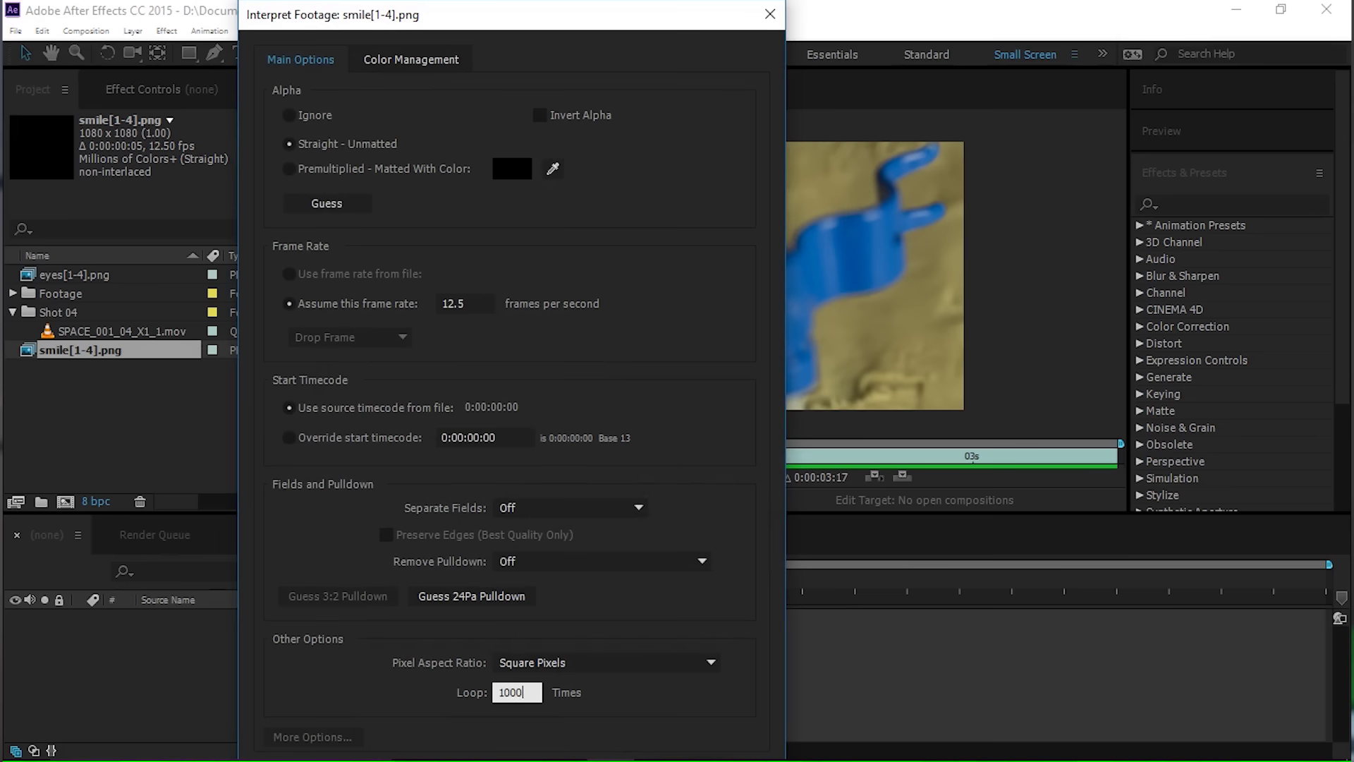
{"action": "type", "text": "000"}
{"action": "key", "text": "Return"}
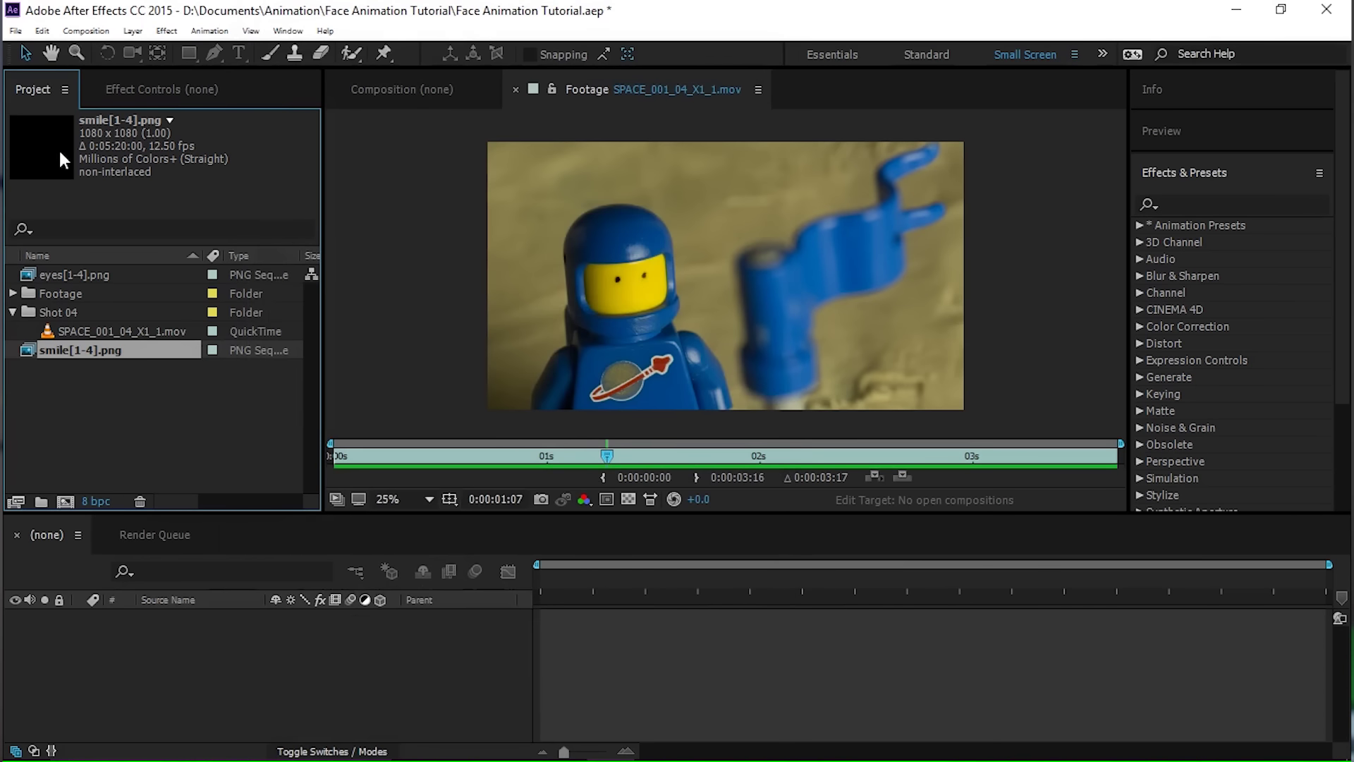
Create a new composition from the eyes[1-4].png sequence.
{"action": "left_click", "coordinate": [62, 275]}
{"action": "right_click", "coordinate": [62, 274]}
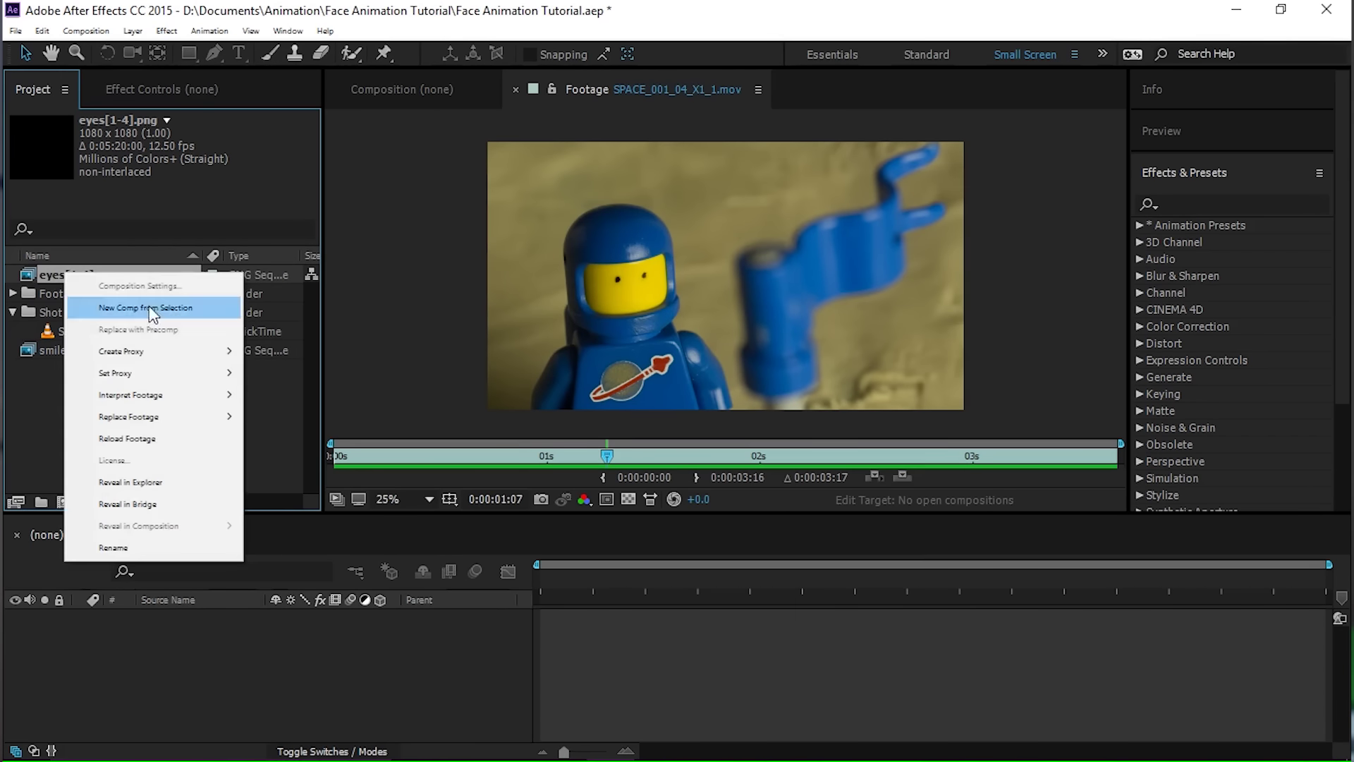
{"action": "left_click", "coordinate": [137, 307]}
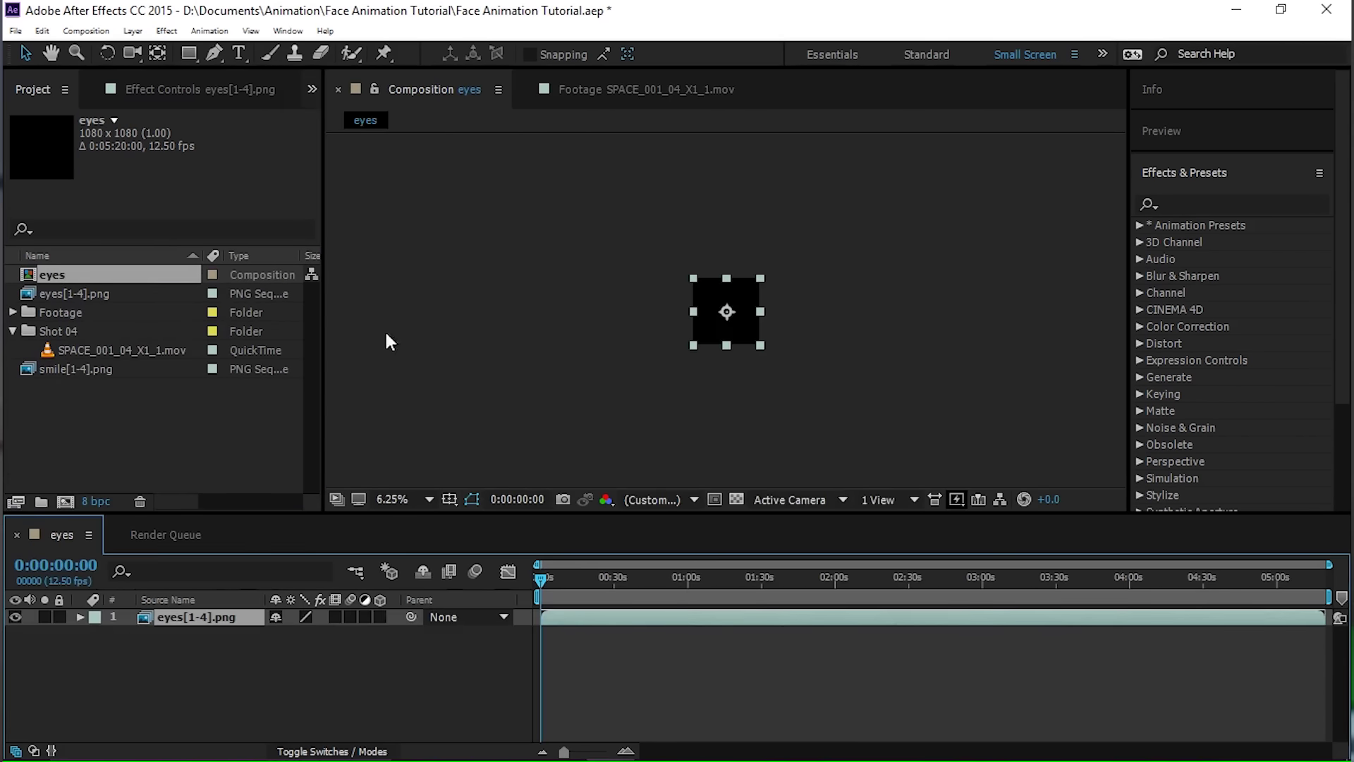
{"action": "key", "text": "shift+slash"}
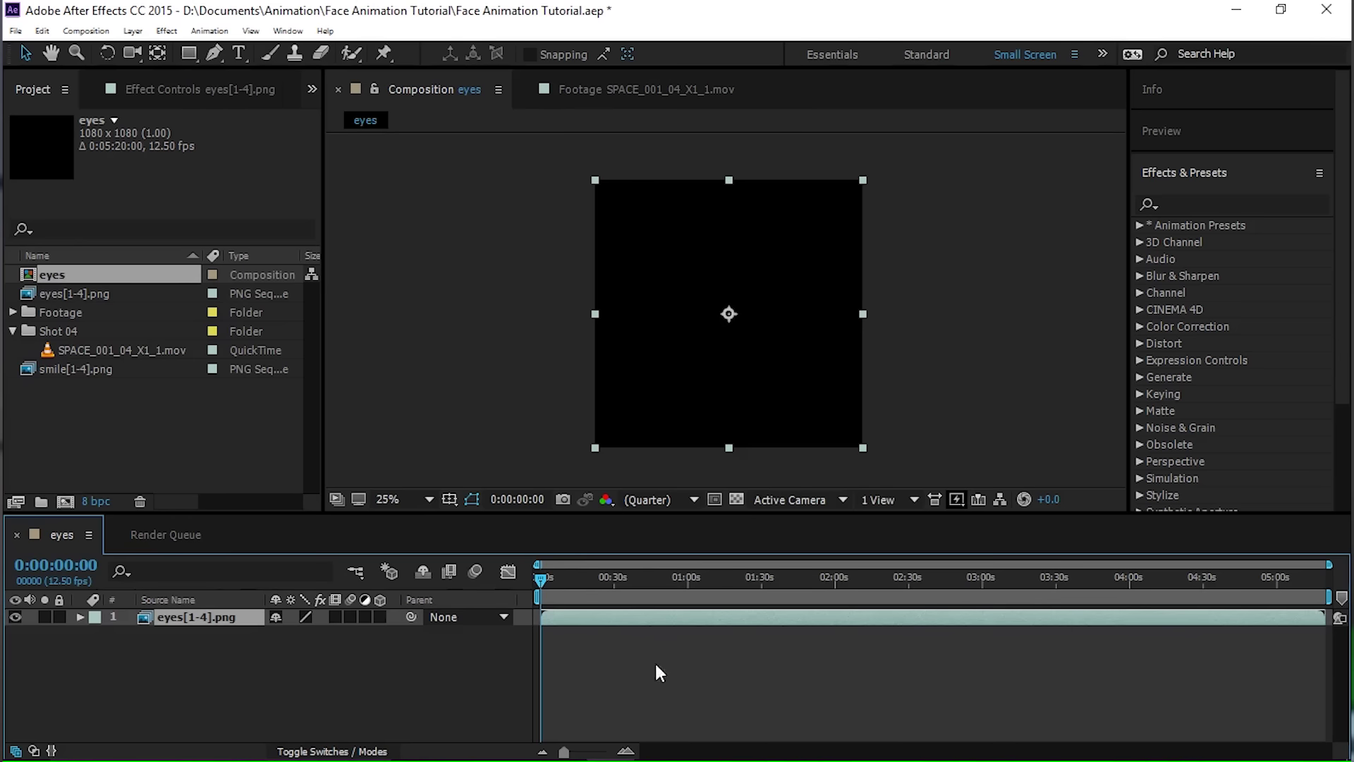
Turn on the transparency grid and add smile[1-4].png as a layer in the eyes comp.
{"action": "right_click", "coordinate": [588, 663]}
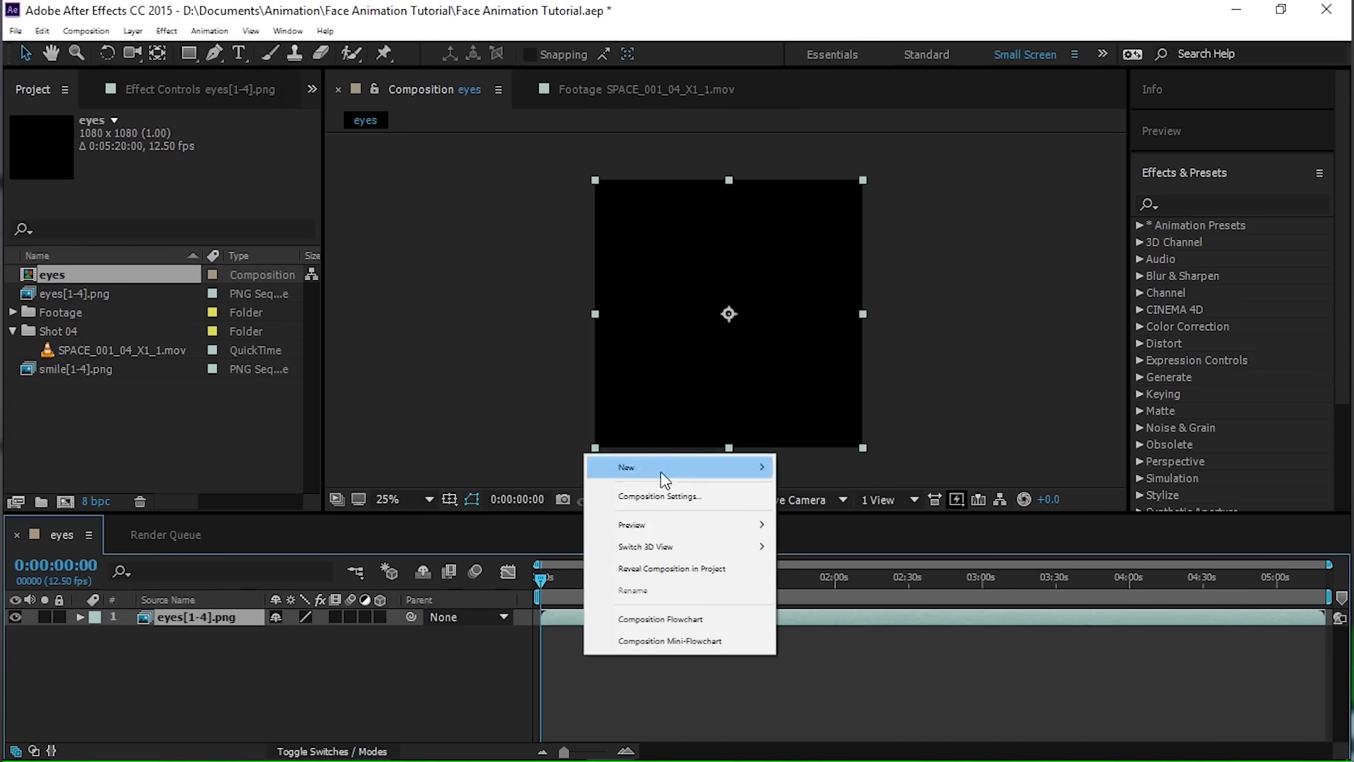
{"action": "left_click", "coordinate": [505, 409]}
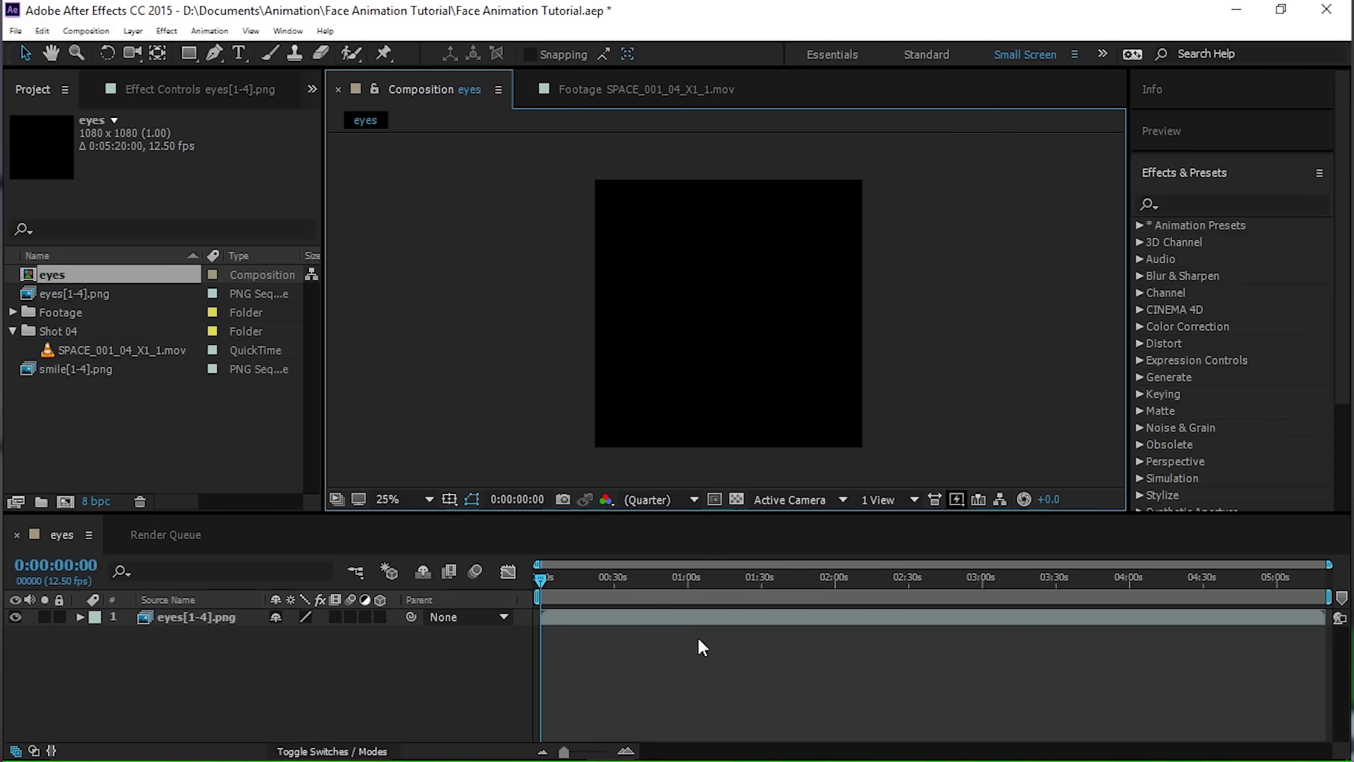
{"action": "left_click", "coordinate": [735, 499]}
{"action": "right_click", "coordinate": [611, 666]}
{"action": "left_click", "coordinate": [890, 415]}
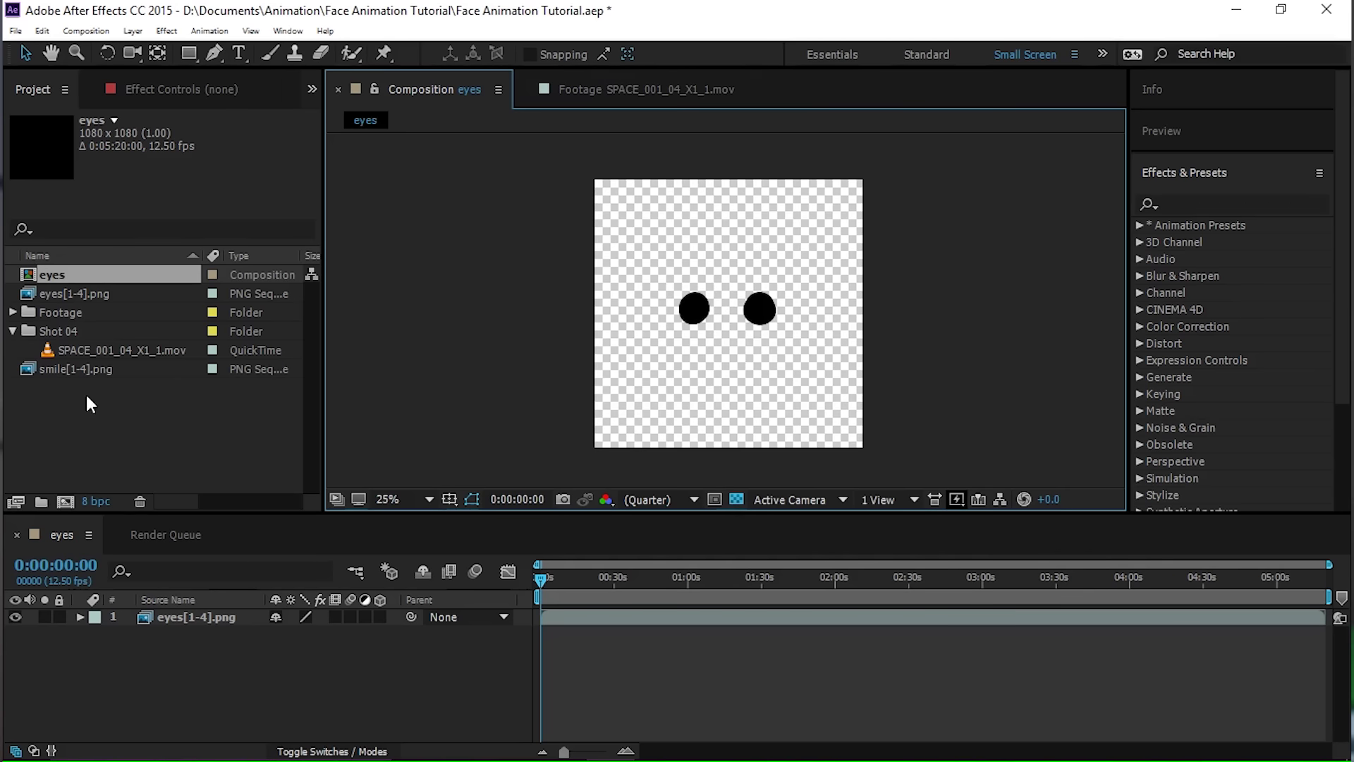
{"action": "left_click_drag", "start_coordinate": [97, 372], "coordinate": [624, 628]}
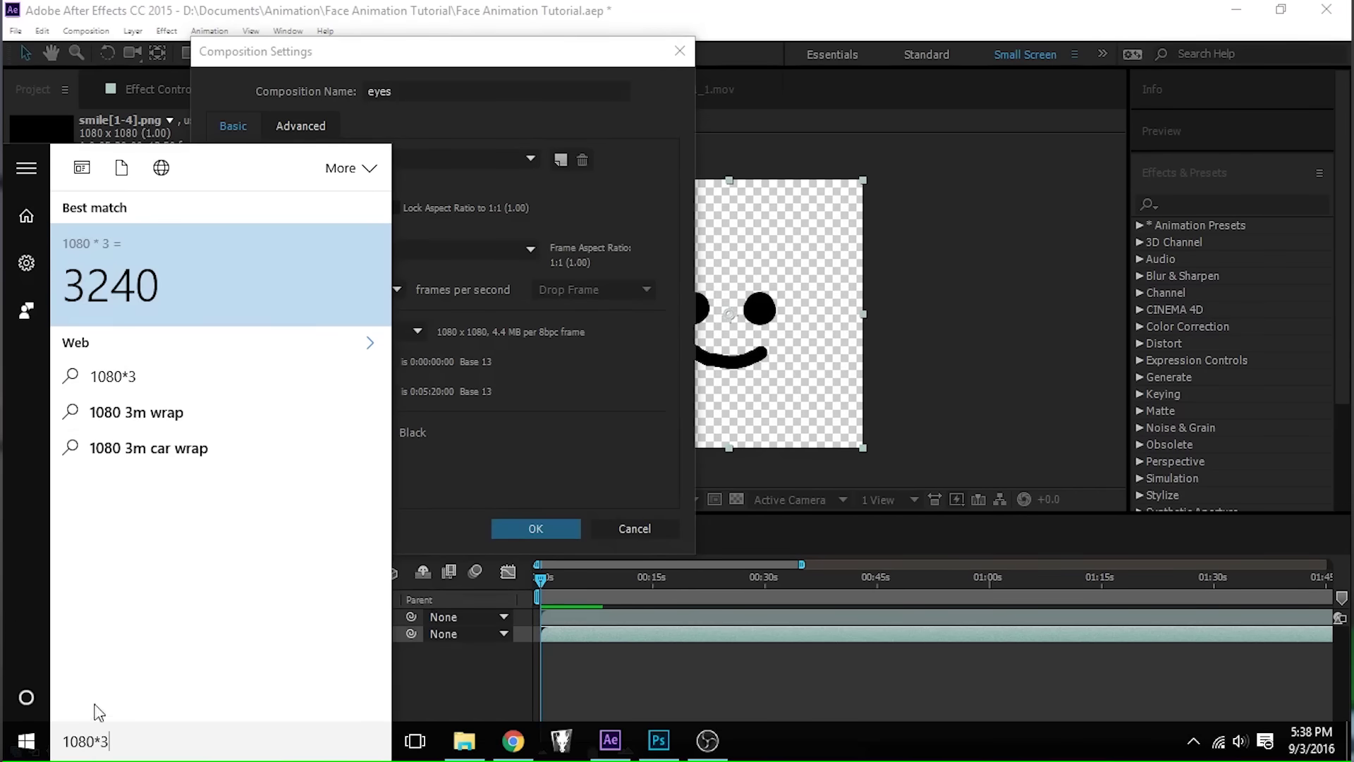
Apply a composition width of 3240 px in Composition Settings.
{"action": "left_click", "coordinate": [564, 111]}
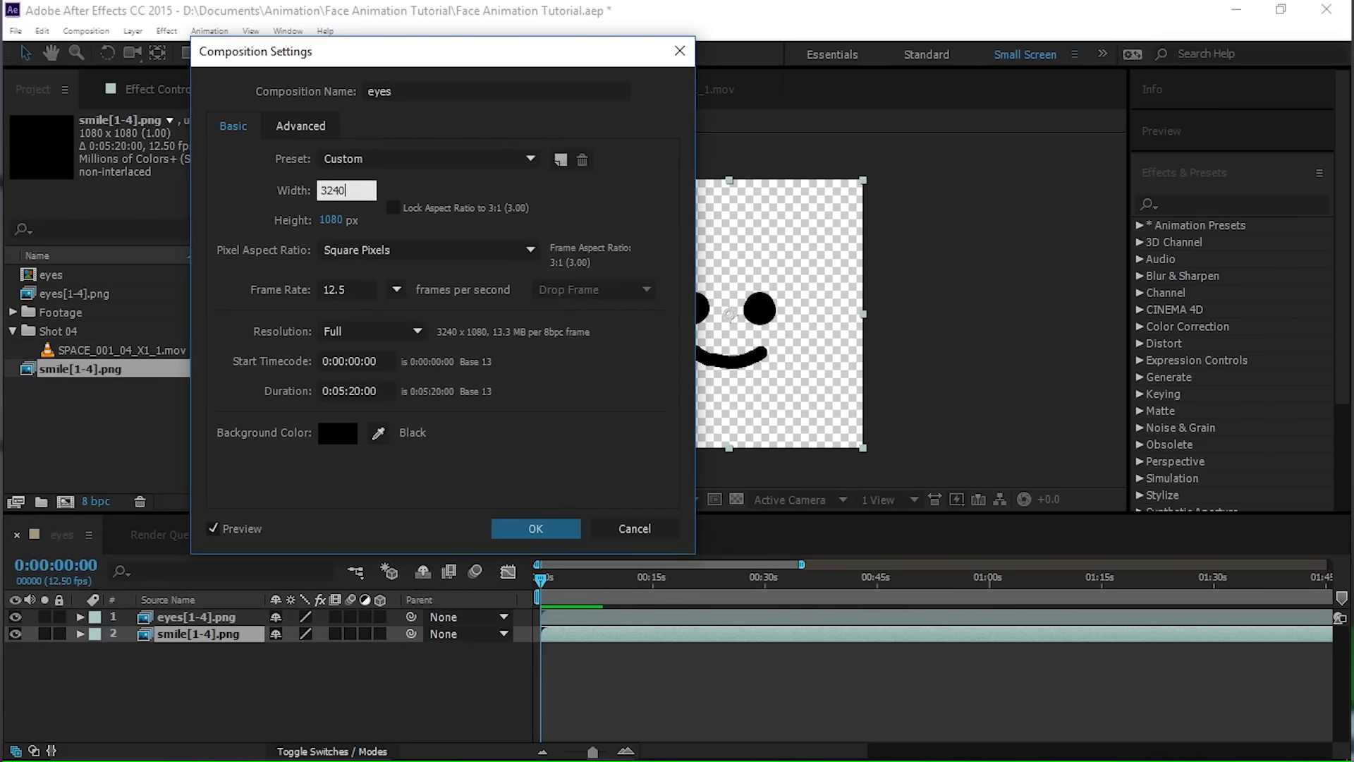
{"action": "left_click", "coordinate": [550, 530]}
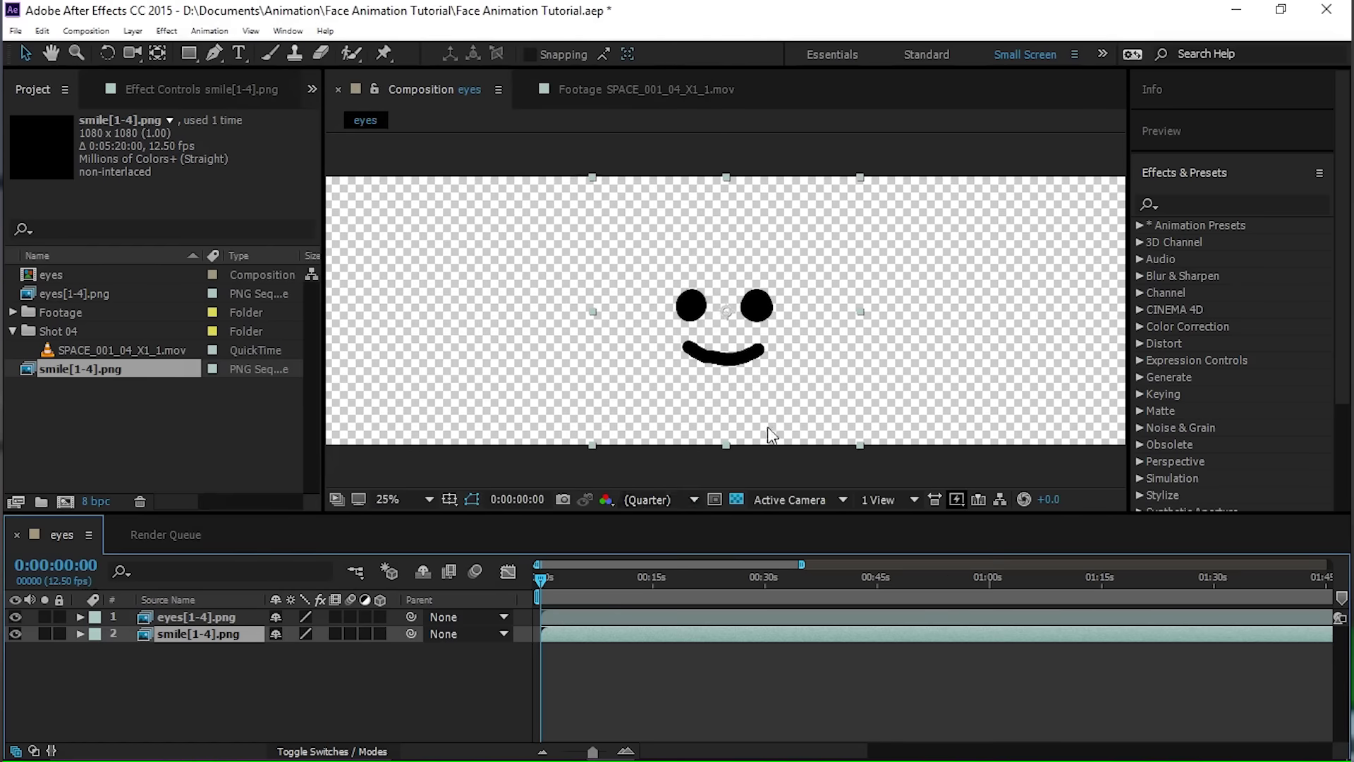
Add a yellow solid layer and place it beneath the smile layer.
{"action": "scroll", "coordinate": [790, 315], "scroll_direction": "down", "scroll_amount": 1}
{"action": "right_click", "coordinate": [603, 666]}
{"action": "mouse_move", "coordinate": [648, 477]}
{"action": "left_click", "coordinate": [556, 528]}
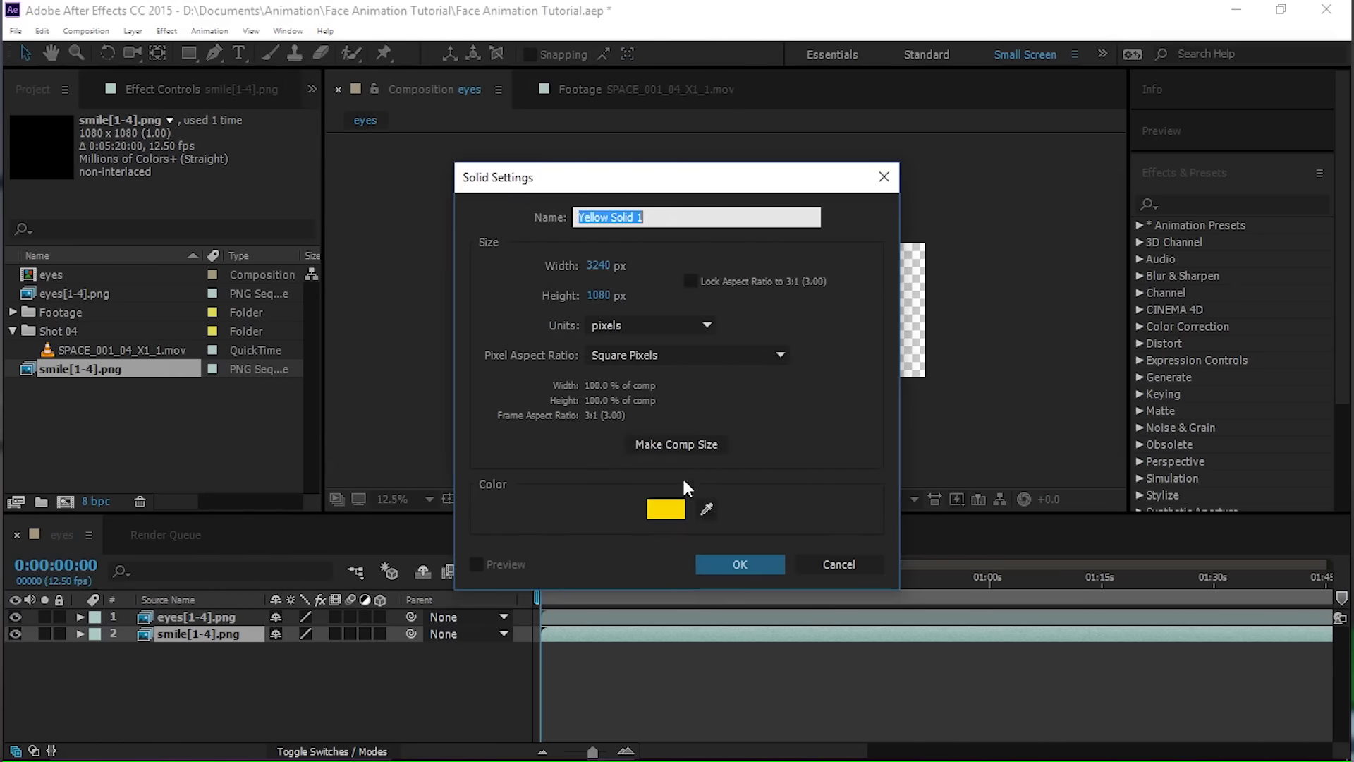
{"action": "left_click", "coordinate": [741, 564]}
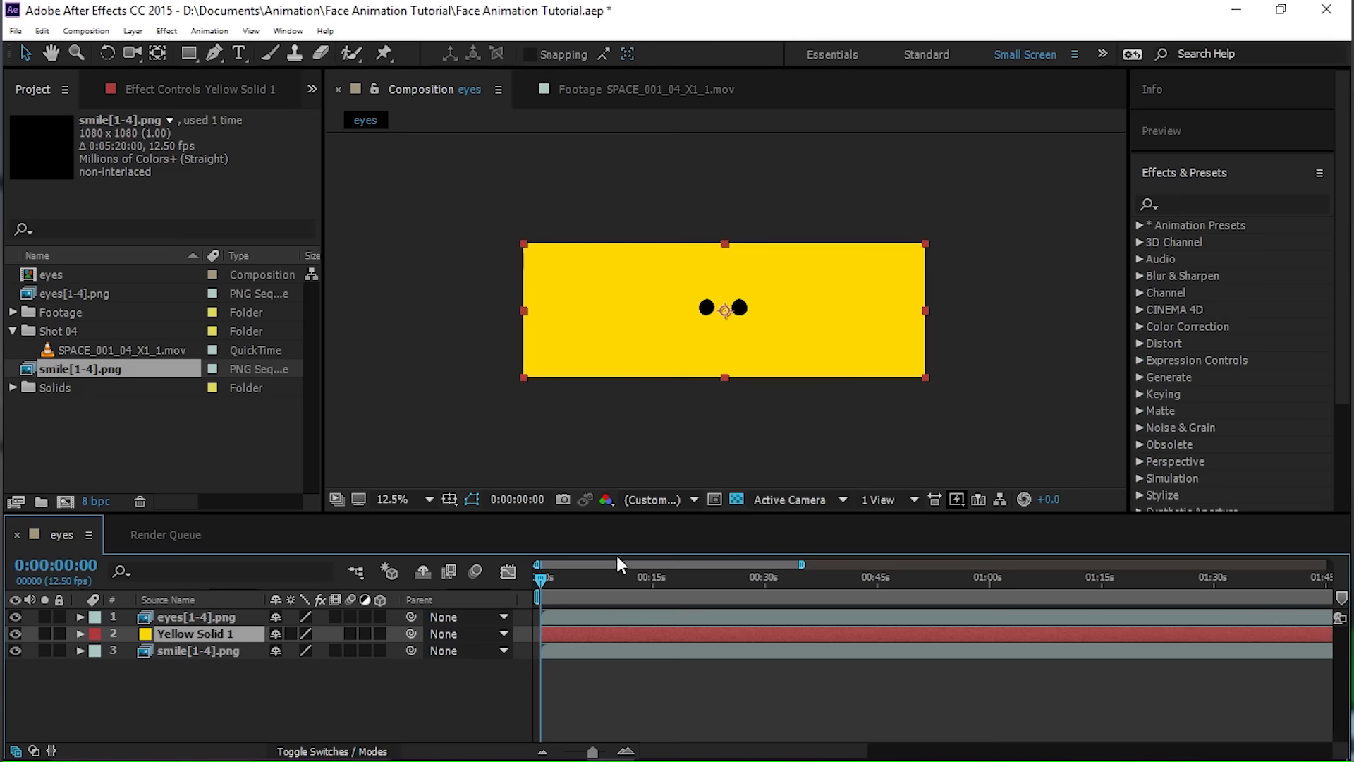
{"action": "left_click_drag", "start_coordinate": [227, 647], "coordinate": [231, 665]}
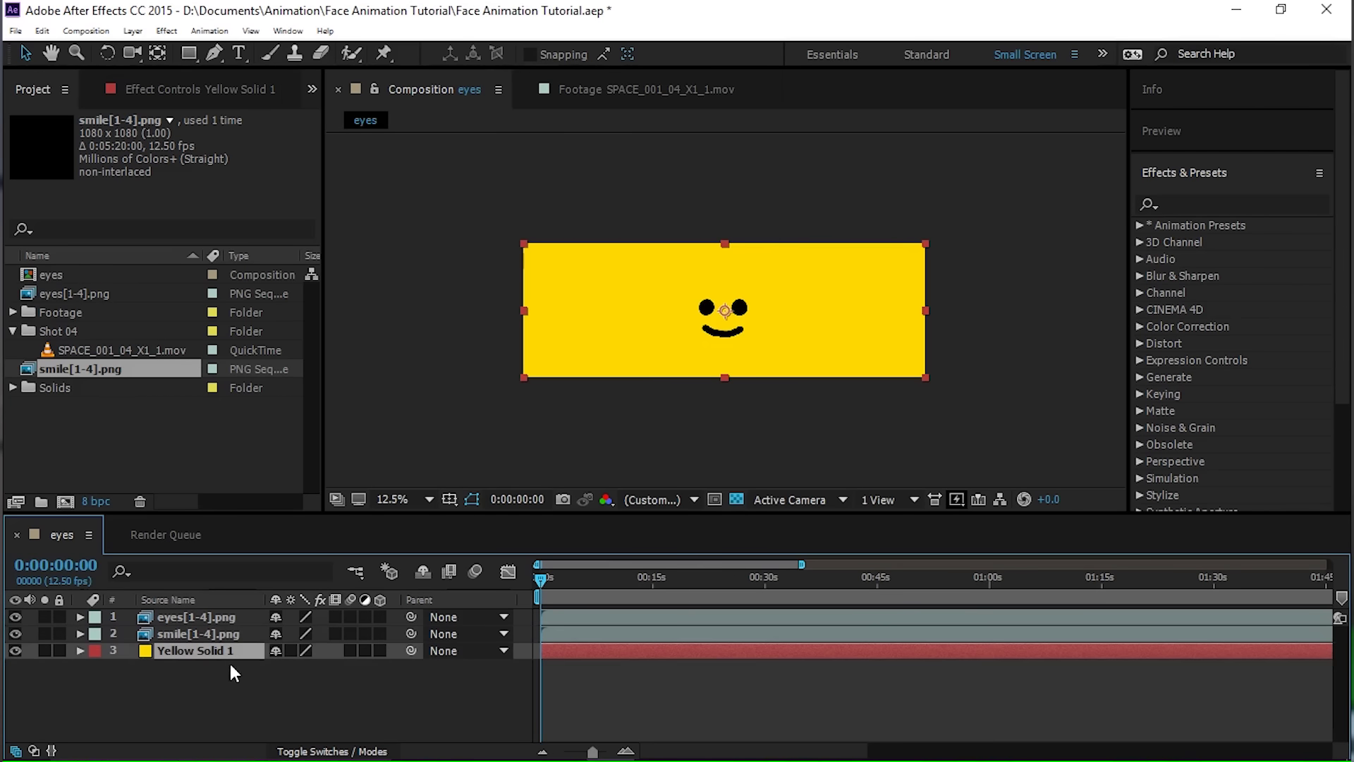
{"action": "left_click", "coordinate": [920, 391]}
Preview the face animation, then scale the eyes up and move the smile lower.
{"action": "scroll", "coordinate": [706, 299], "scroll_direction": "up", "scroll_amount": 2}
{"action": "scroll", "coordinate": [706, 300], "scroll_direction": "down", "scroll_amount": 2}
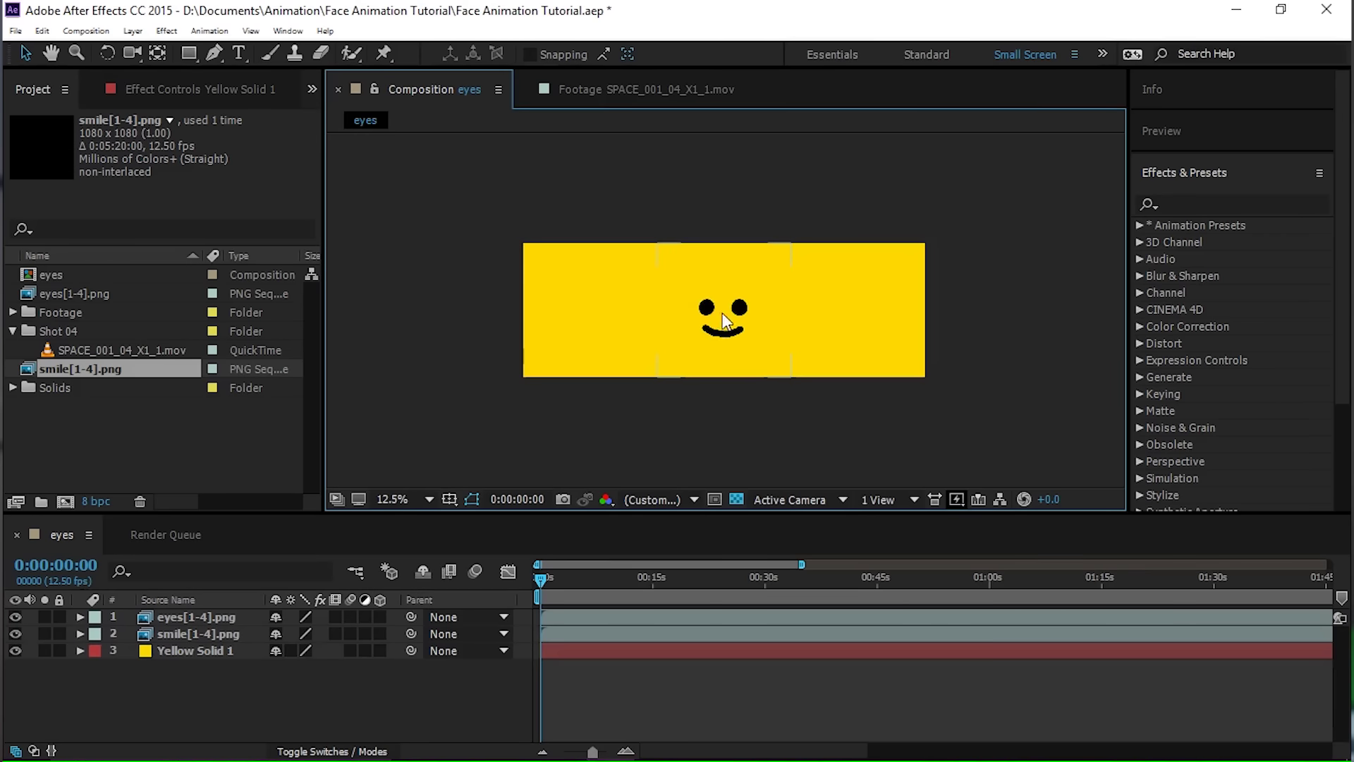
{"action": "scroll", "coordinate": [701, 307], "scroll_direction": "up", "scroll_amount": 1}
{"action": "scroll", "coordinate": [701, 307], "scroll_direction": "down", "scroll_amount": 2}
{"action": "scroll", "coordinate": [729, 313], "scroll_direction": "up", "scroll_amount": 2}
{"action": "scroll", "coordinate": [729, 313], "scroll_direction": "down", "scroll_amount": 2}
{"action": "key", "text": "space"}
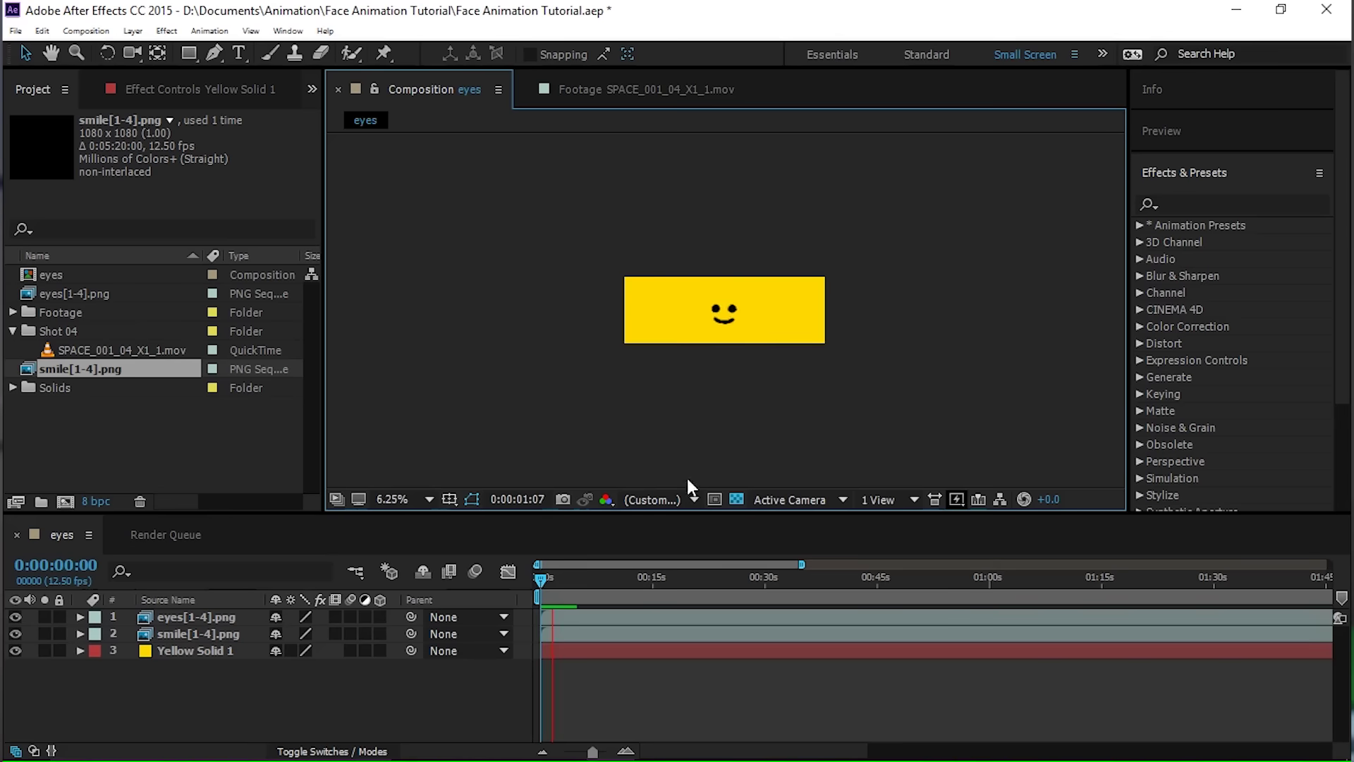
{"action": "left_click", "coordinate": [586, 619]}
{"action": "scroll", "coordinate": [753, 290], "scroll_direction": "up", "scroll_amount": 2}
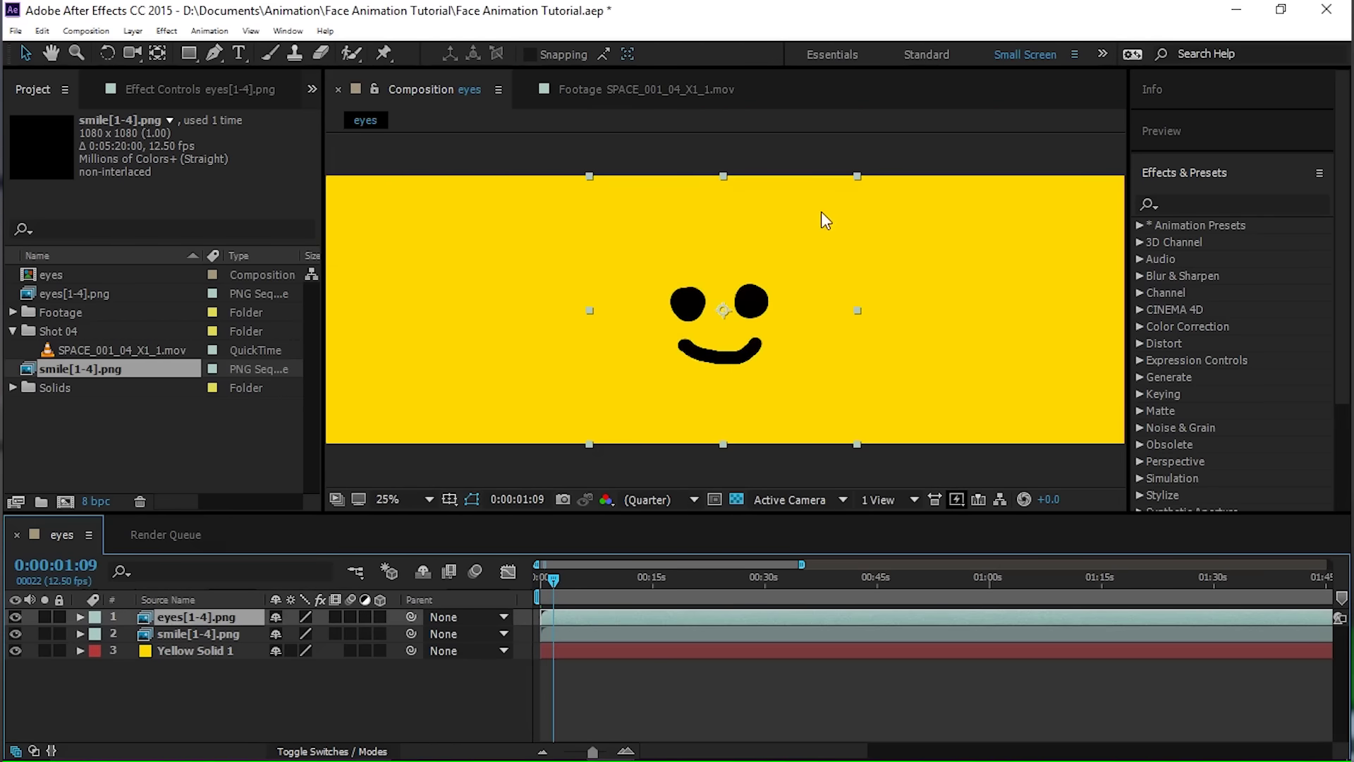
{"action": "left_click_drag", "start_coordinate": [857, 445], "coordinate": [865, 451]}
{"action": "left_click", "coordinate": [620, 633]}
{"action": "left_click_drag", "start_coordinate": [816, 327], "coordinate": [810, 358]}
Bring up the context options for the SPACE_001_04_X1_1.mov minifigure clip.
{"action": "scroll", "coordinate": [810, 358], "scroll_direction": "down", "scroll_amount": 1}
{"action": "left_click", "coordinate": [72, 348]}
{"action": "right_click", "coordinate": [75, 347]}
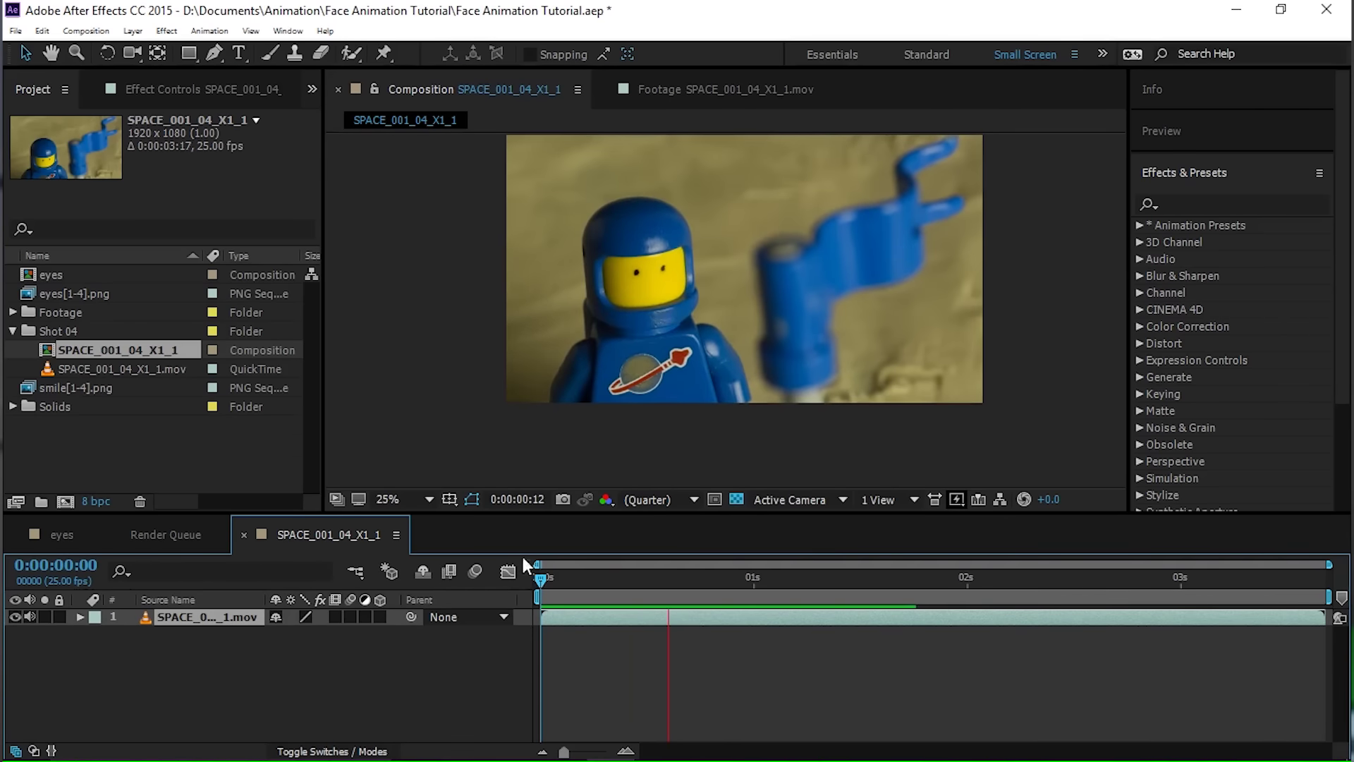
Preview the shot and gather the smile and eyes items into the Shot 04 folder.
{"action": "key", "text": "space"}
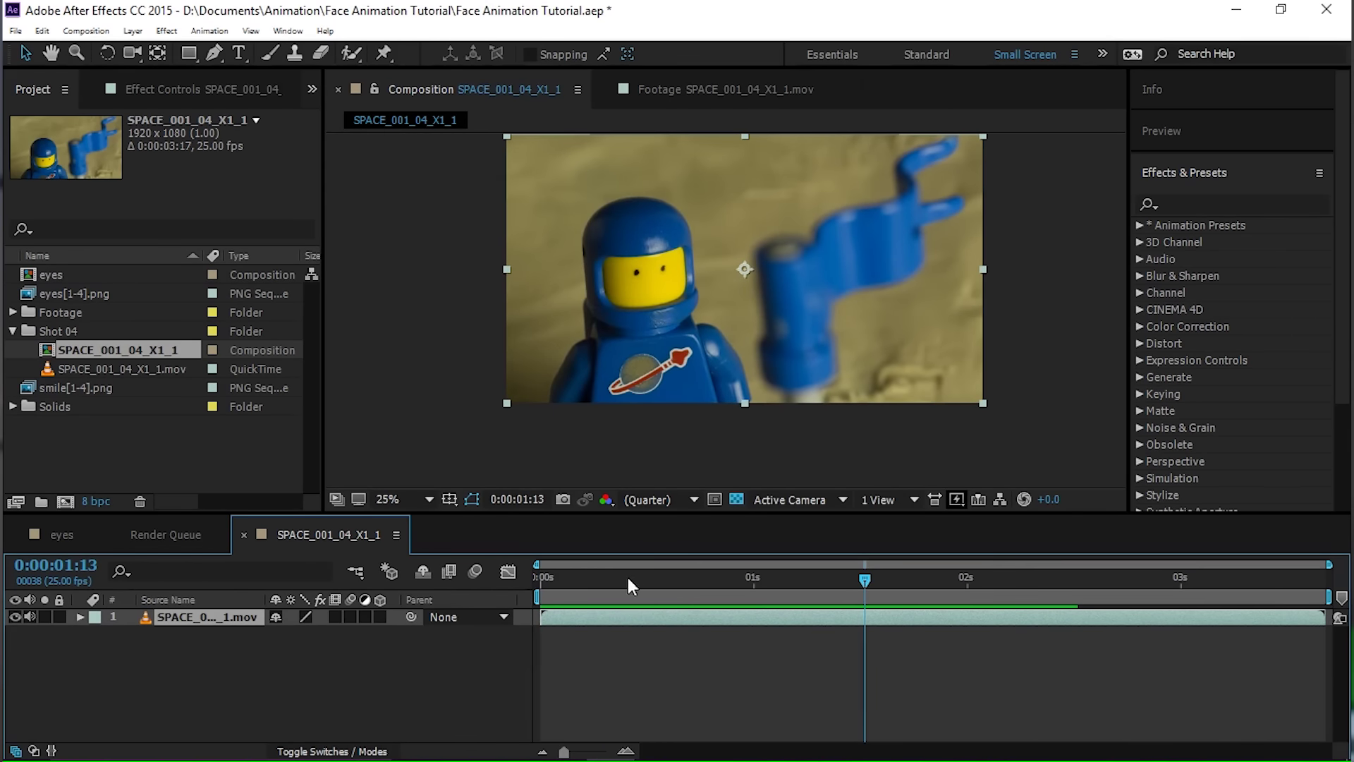
{"action": "key", "text": "space"}
{"action": "key", "text": "space"}
{"action": "left_click", "coordinate": [18, 435]}
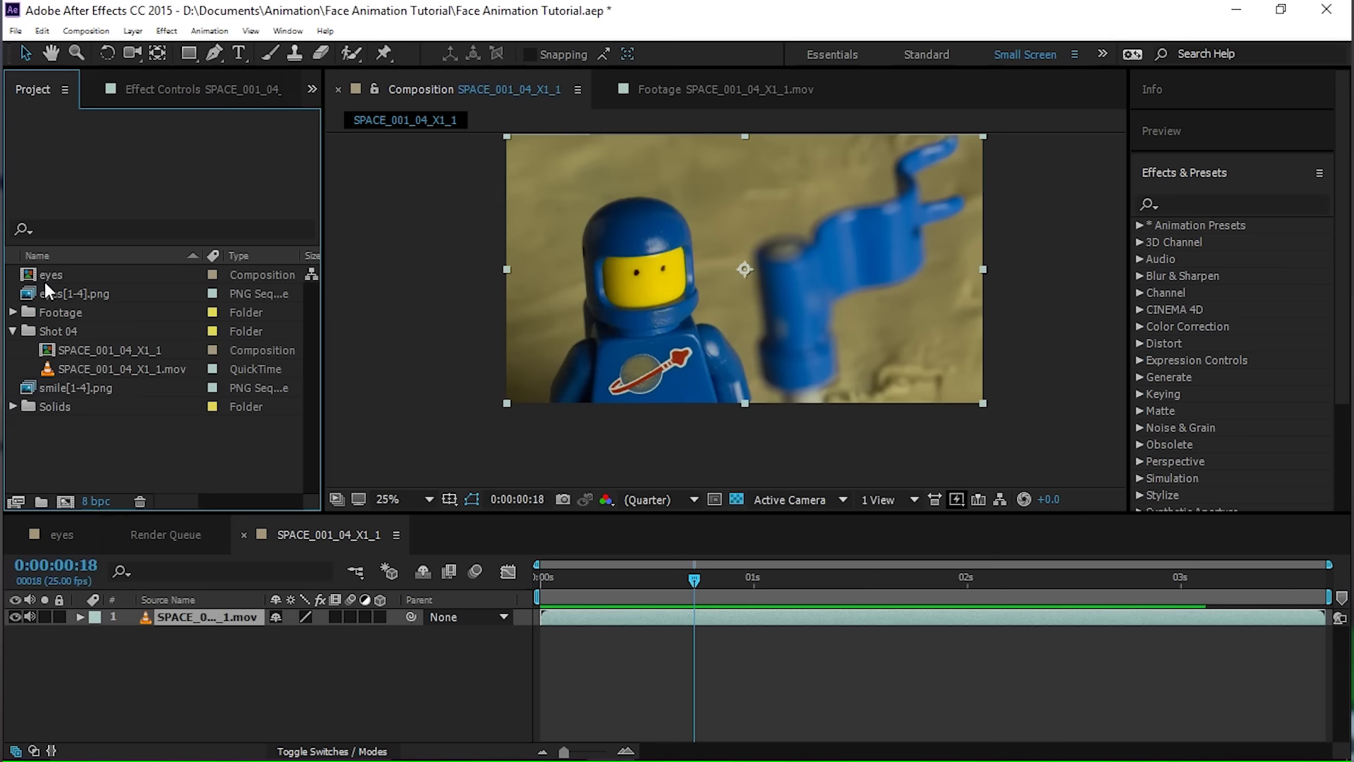
{"action": "left_click", "coordinate": [44, 277]}
{"action": "left_click", "coordinate": [52, 289], "text": "shift"}
{"action": "left_click", "coordinate": [59, 388]}
{"action": "left_click", "coordinate": [57, 289], "text": "ctrl"}
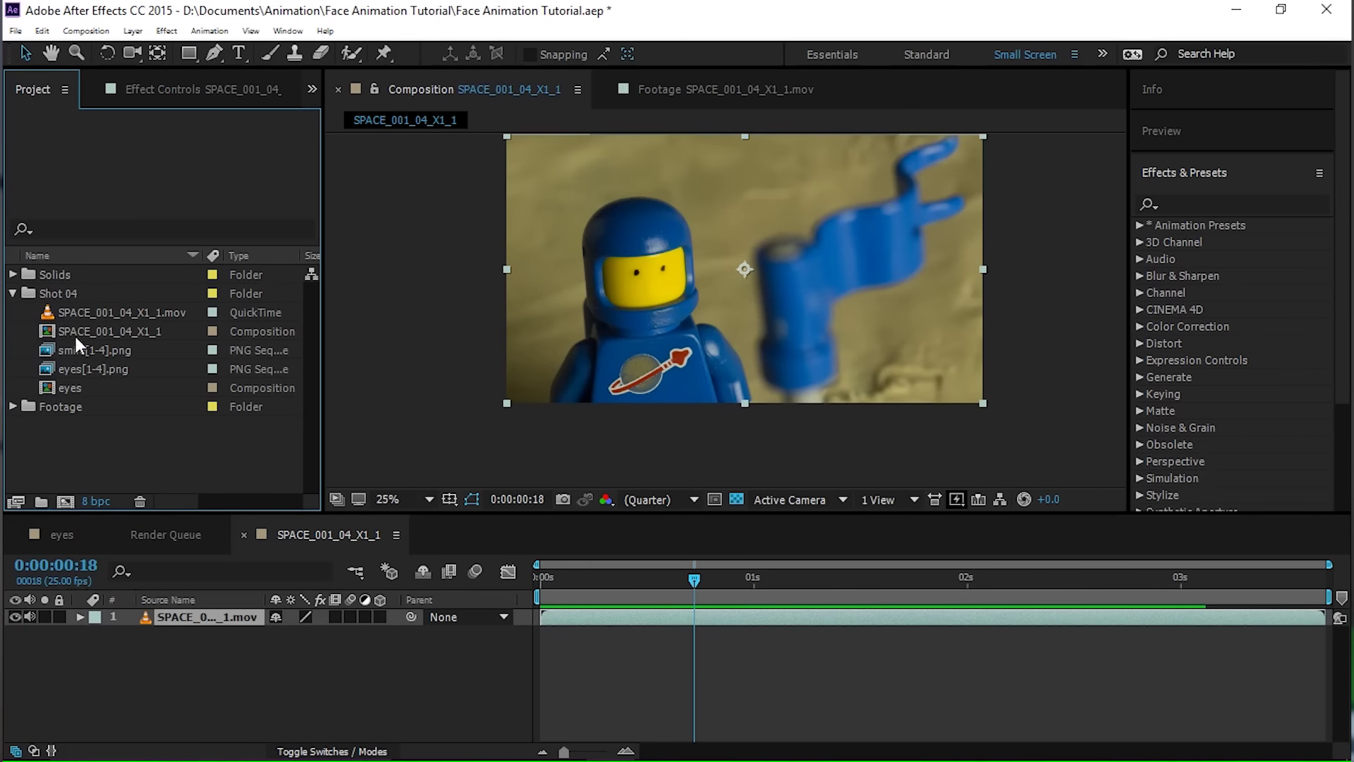
{"action": "left_click", "coordinate": [67, 387]}
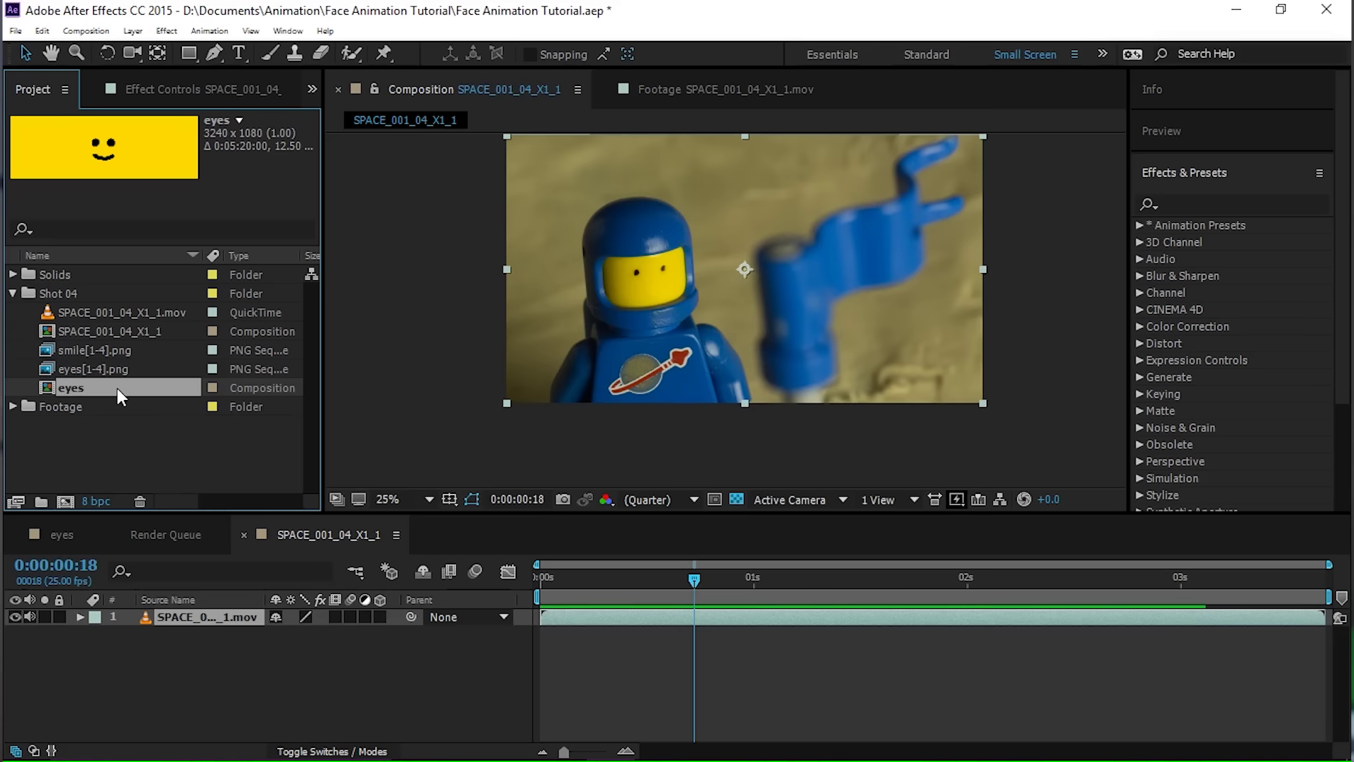
Rename the eyes composition to 'face animation 04'.
{"action": "right_click", "coordinate": [117, 388]}
{"action": "left_click", "coordinate": [63, 391]}
{"action": "key", "text": "Return"}
{"action": "type", "text": "face animation 04"}
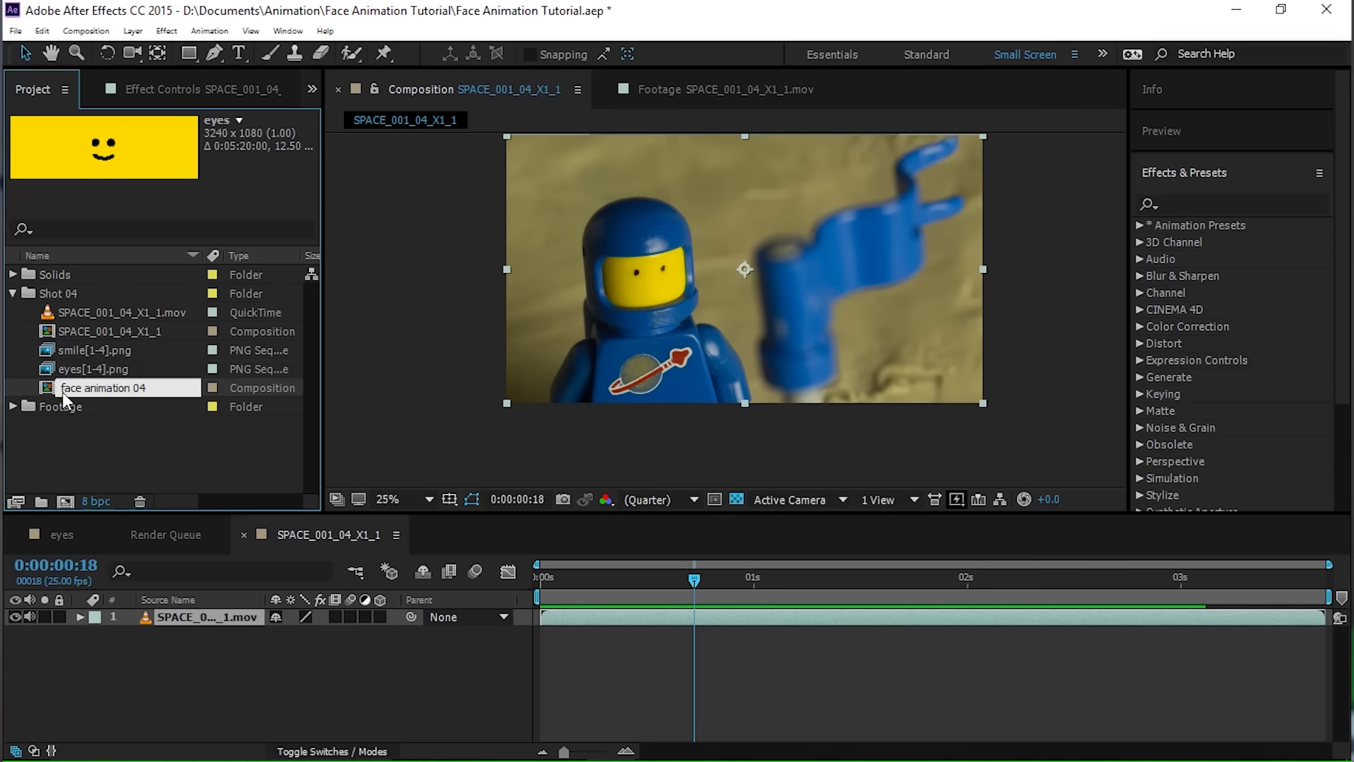
{"action": "key", "text": "Return"}
Add face animation 04 to the SPACE_001_04_X1_1 timeline and shrink it over the minifigure's head.
{"action": "mouse_move", "coordinate": [86, 369]}
{"action": "left_mouse_down"}
{"action": "mouse_move", "coordinate": [663, 644]}
{"action": "mouse_move", "coordinate": [635, 606]}
{"action": "mouse_move", "coordinate": [625, 618]}
{"action": "mouse_move", "coordinate": [658, 619]}
{"action": "left_mouse_up"}
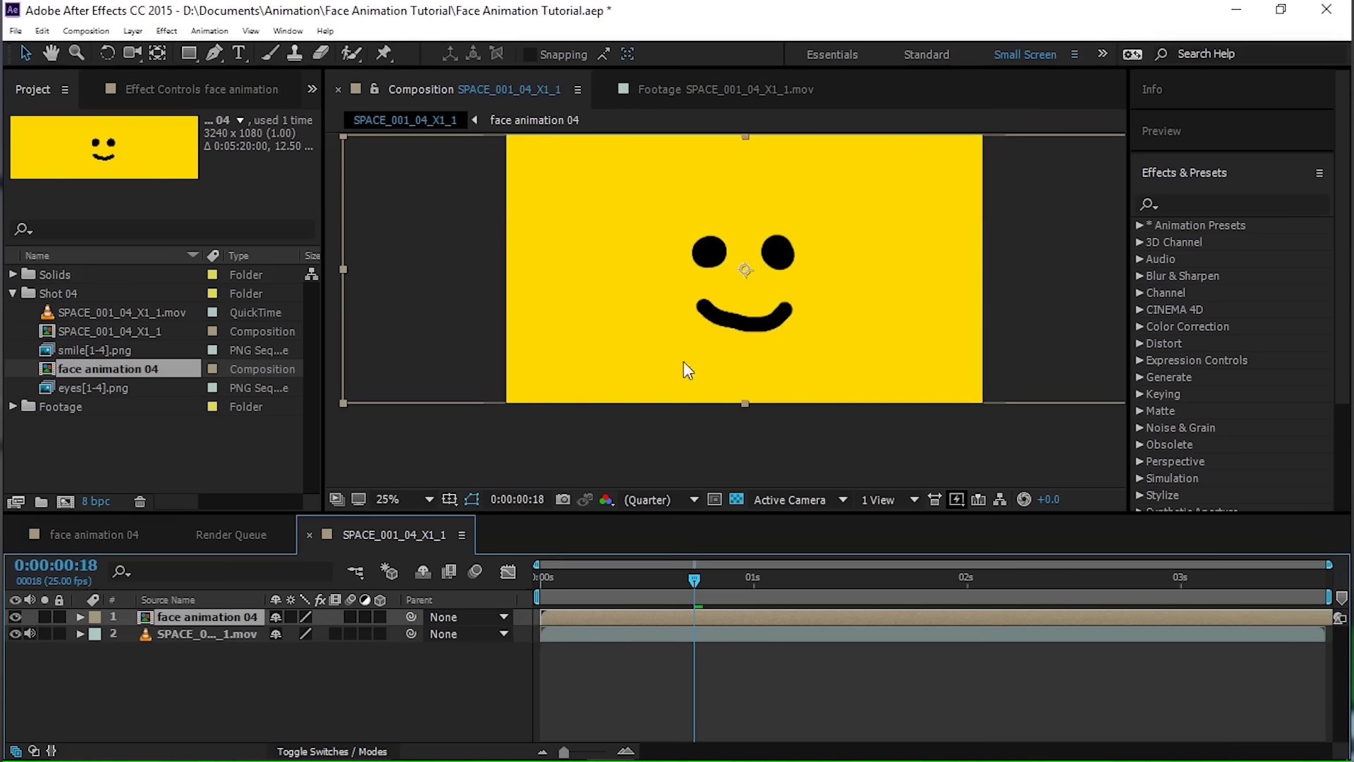
{"action": "scroll", "coordinate": [748, 339], "scroll_direction": "down", "scroll_amount": 2}
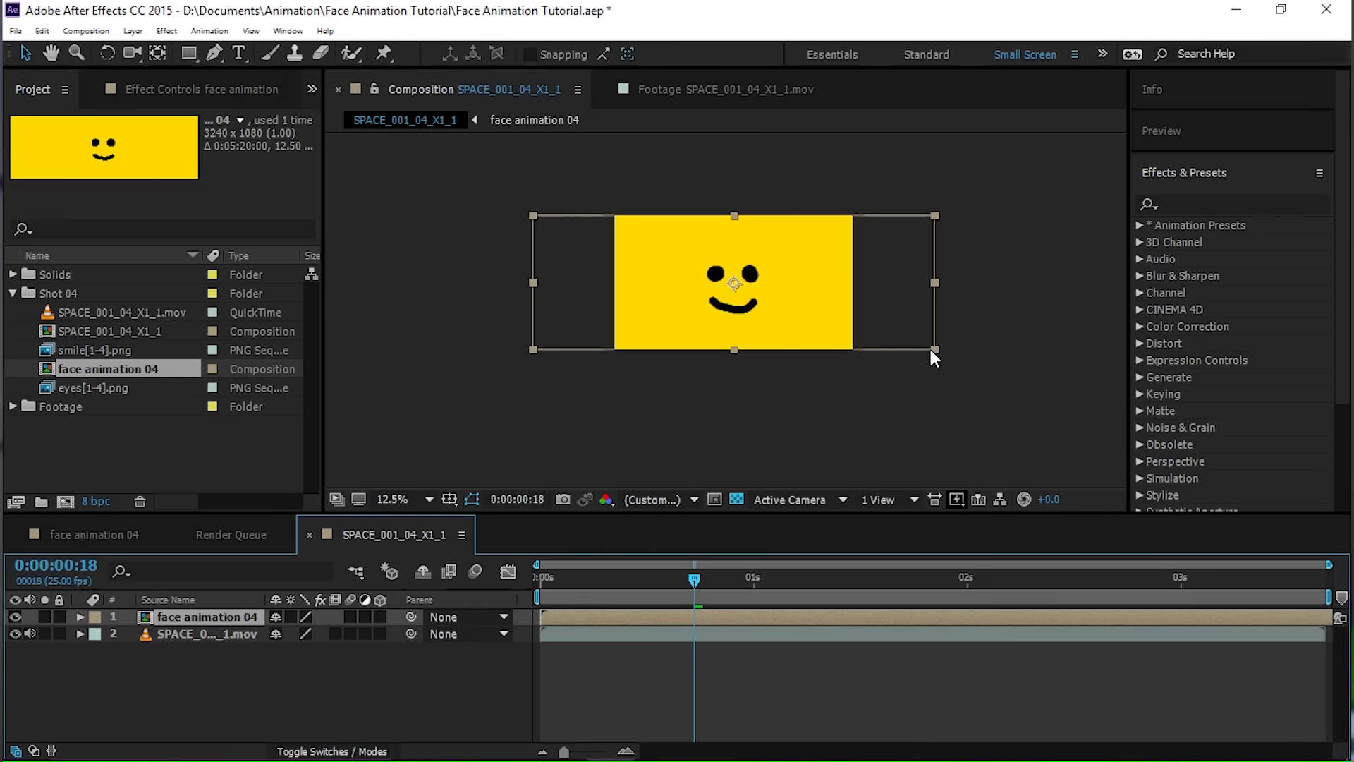
{"action": "left_click_drag", "start_coordinate": [934, 348], "coordinate": [798, 303]}
{"action": "scroll", "coordinate": [777, 304], "scroll_direction": "up", "scroll_amount": 6}
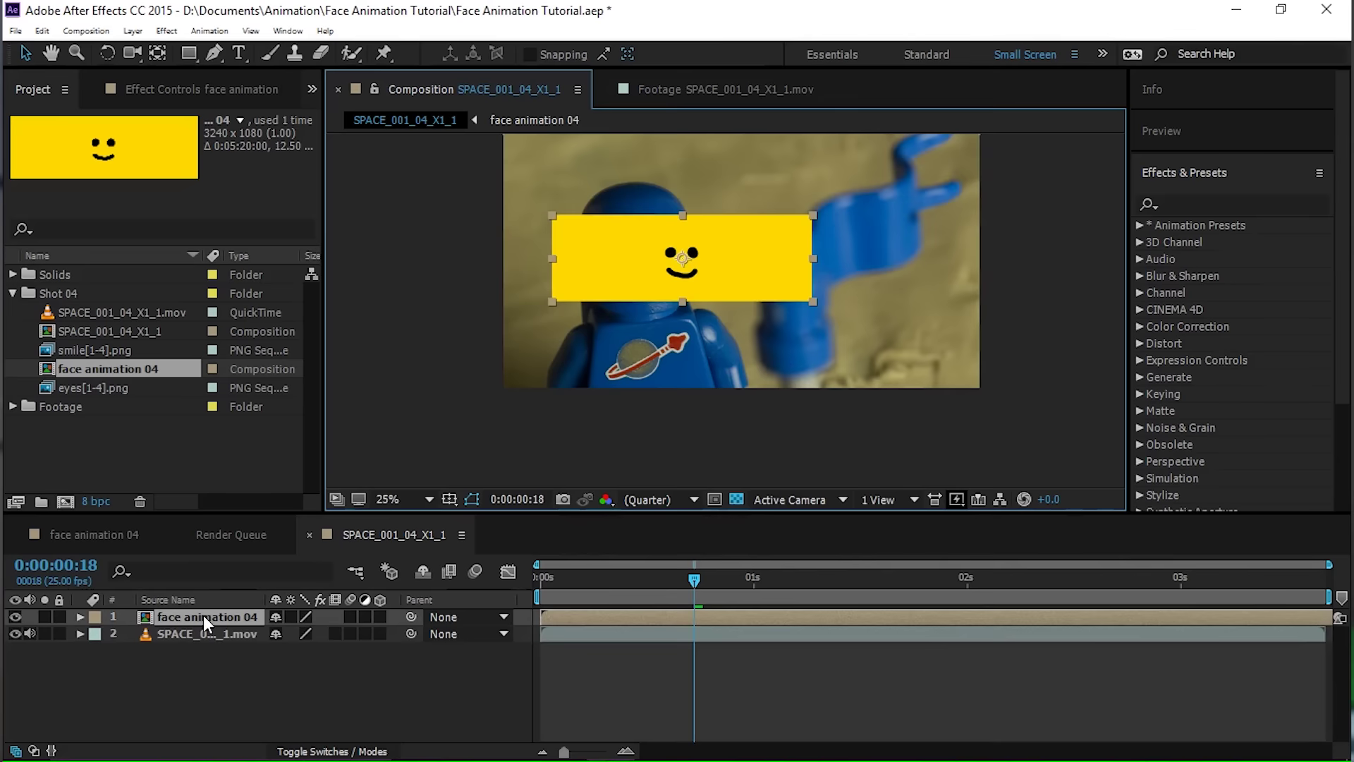
In the face precomp, set Yellow Solid 1's Grid Border to 30, then go back to SPACE_001_04_X1_1.
{"action": "double_click", "coordinate": [203, 617]}
{"action": "left_click", "coordinate": [618, 649]}
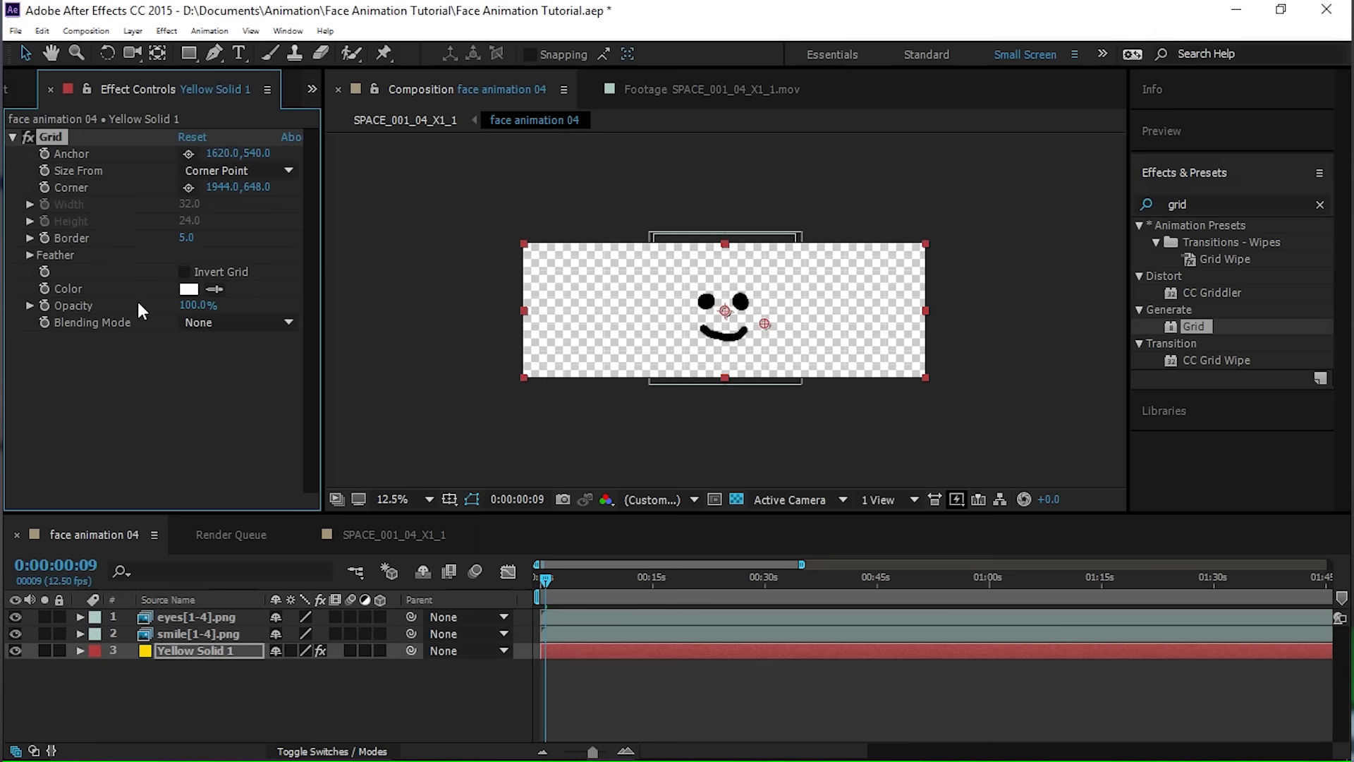
{"action": "left_click", "coordinate": [735, 498]}
{"action": "left_click", "coordinate": [735, 498]}
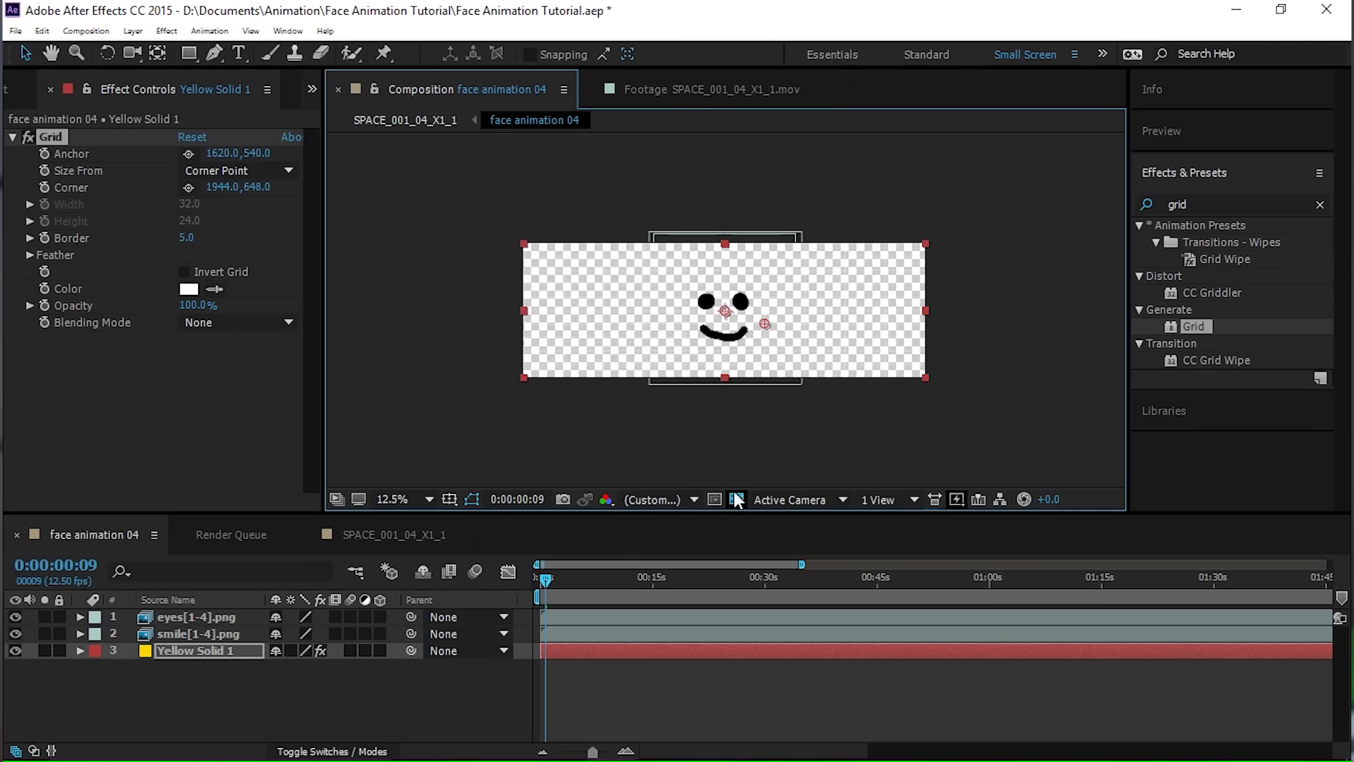
{"action": "left_click_drag", "start_coordinate": [183, 238], "coordinate": [188, 234]}
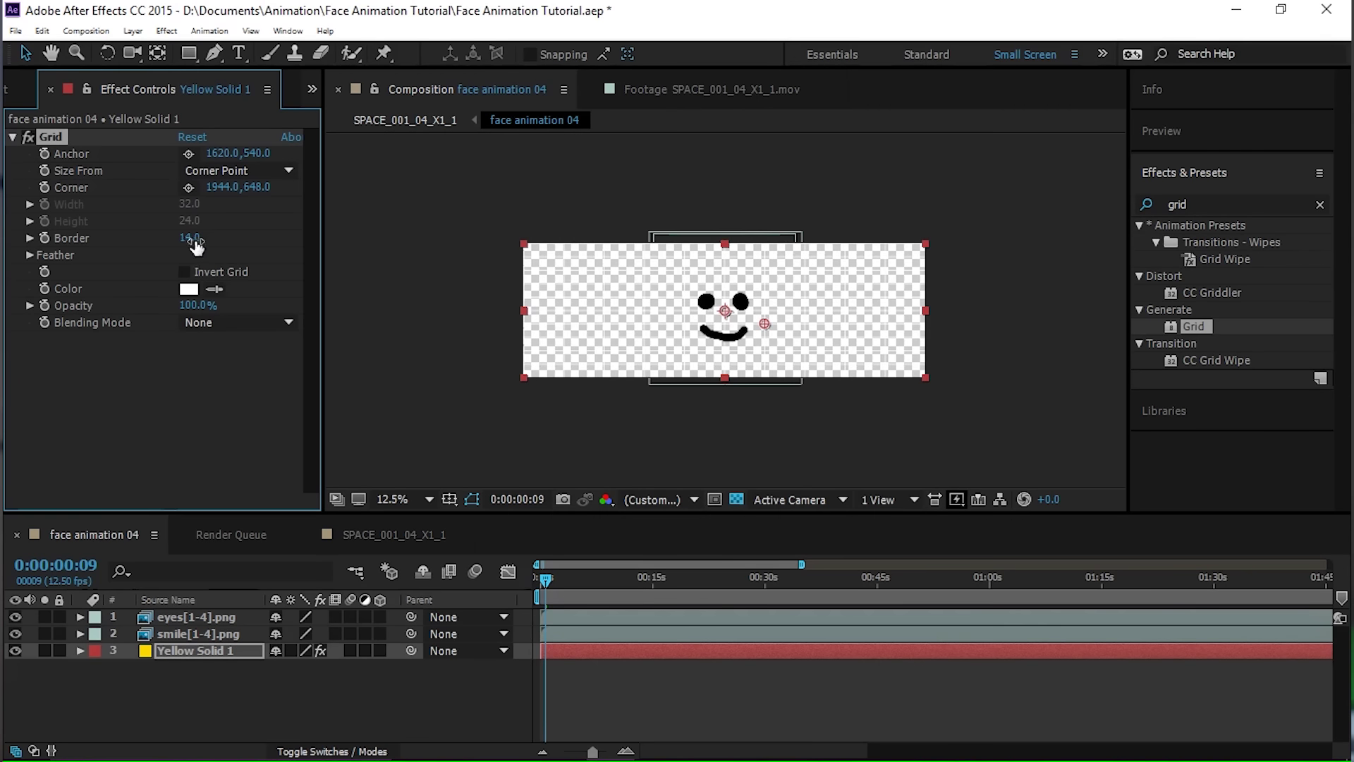
{"action": "type", "text": "30"}
{"action": "left_click", "coordinate": [441, 124]}
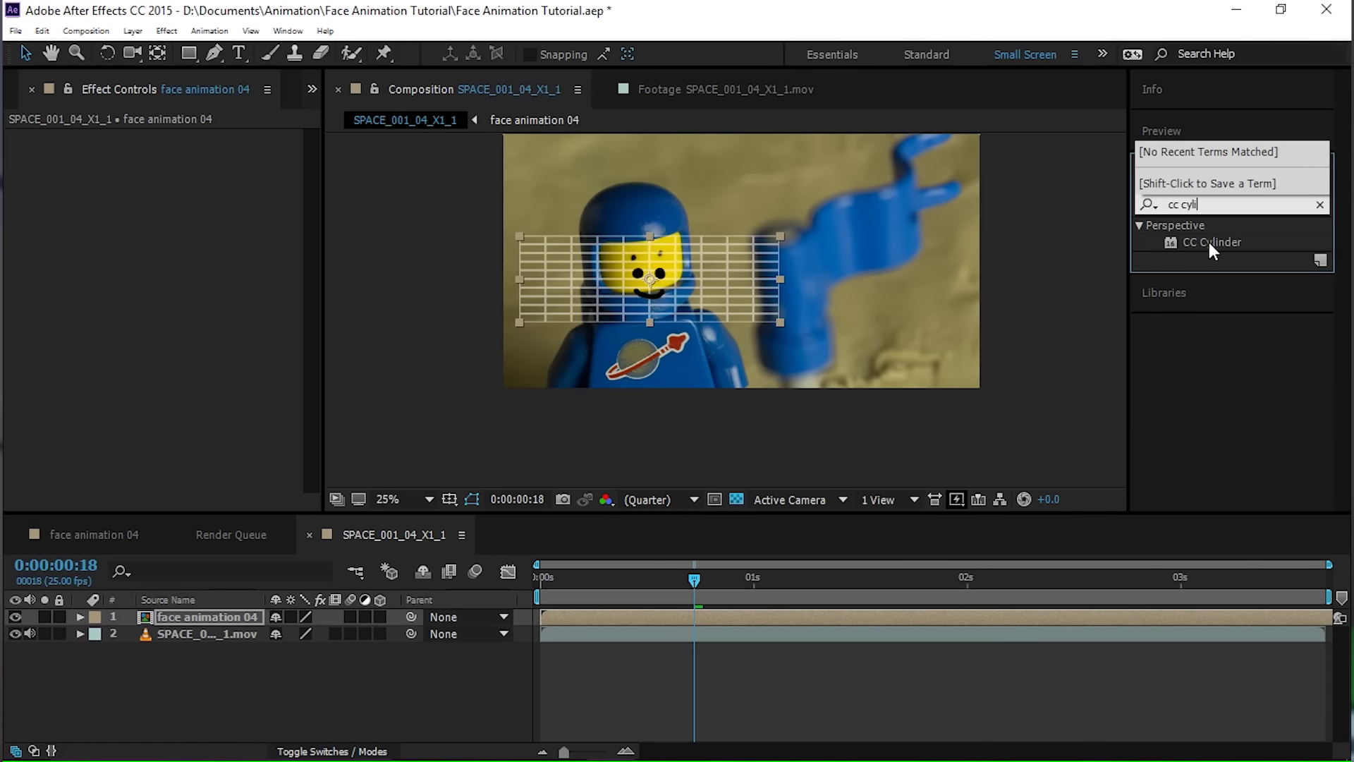
Apply CC Cylinder at radius 100 to the face animation 04 layer.
{"action": "double_click", "coordinate": [1209, 241]}
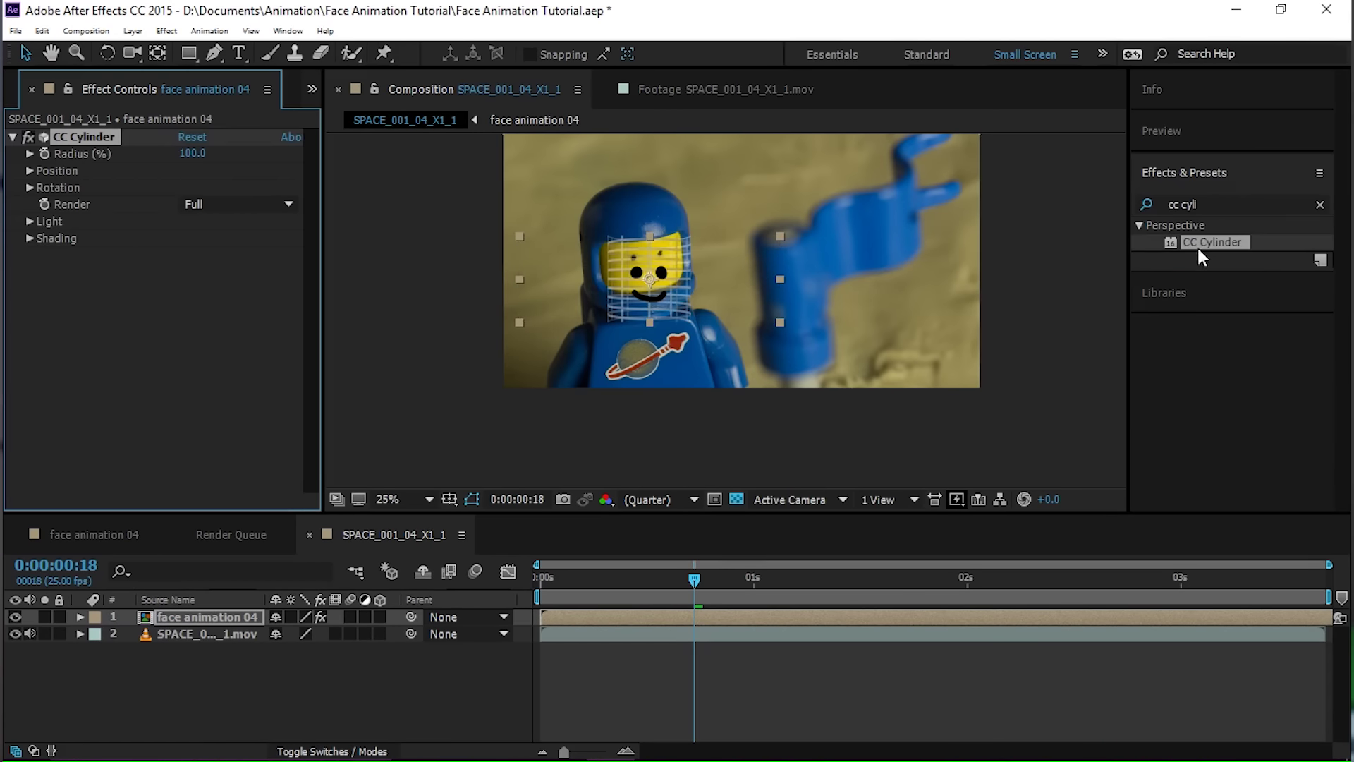
{"action": "left_click_drag", "start_coordinate": [1199, 250], "coordinate": [1086, 281]}
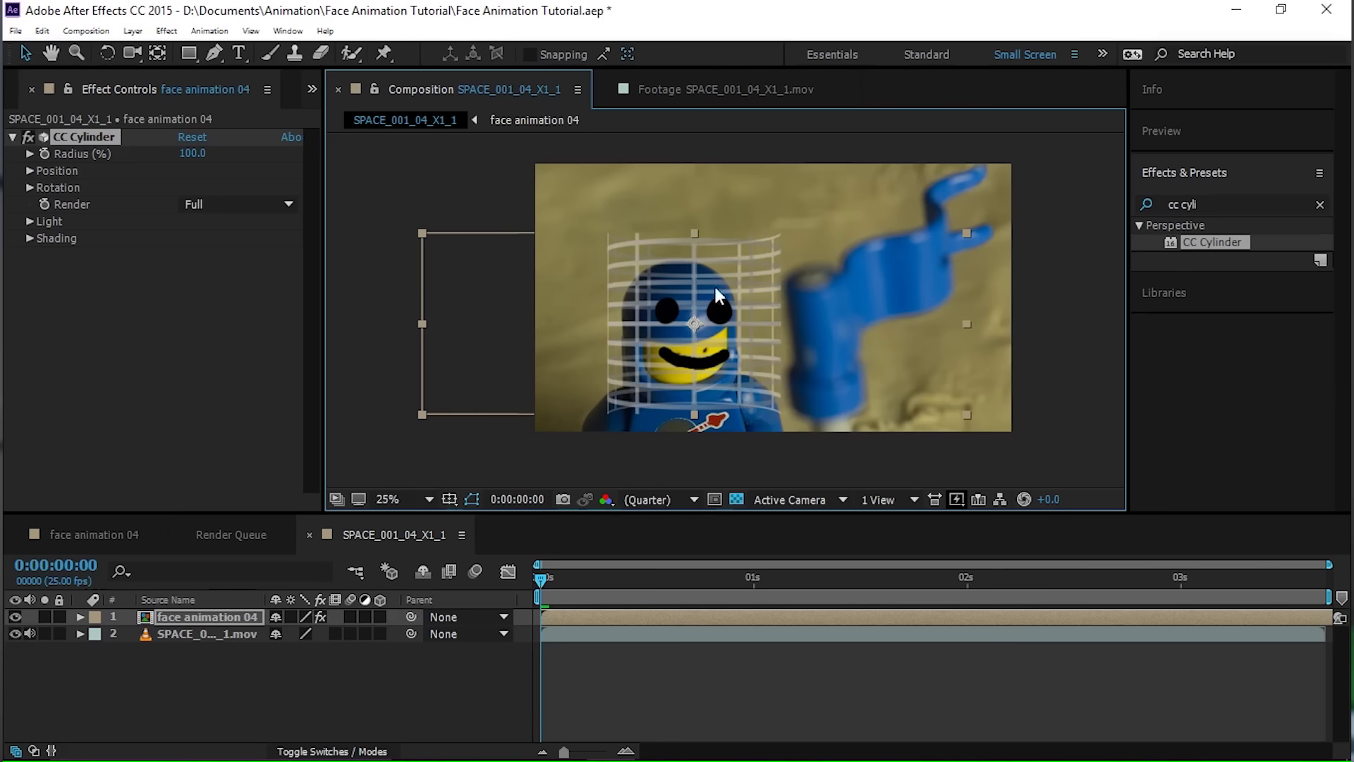
Roughly place the cylinder by adjusting its depth, X tilt, Y rotation and horizontal position.
{"action": "left_click", "coordinate": [11, 194]}
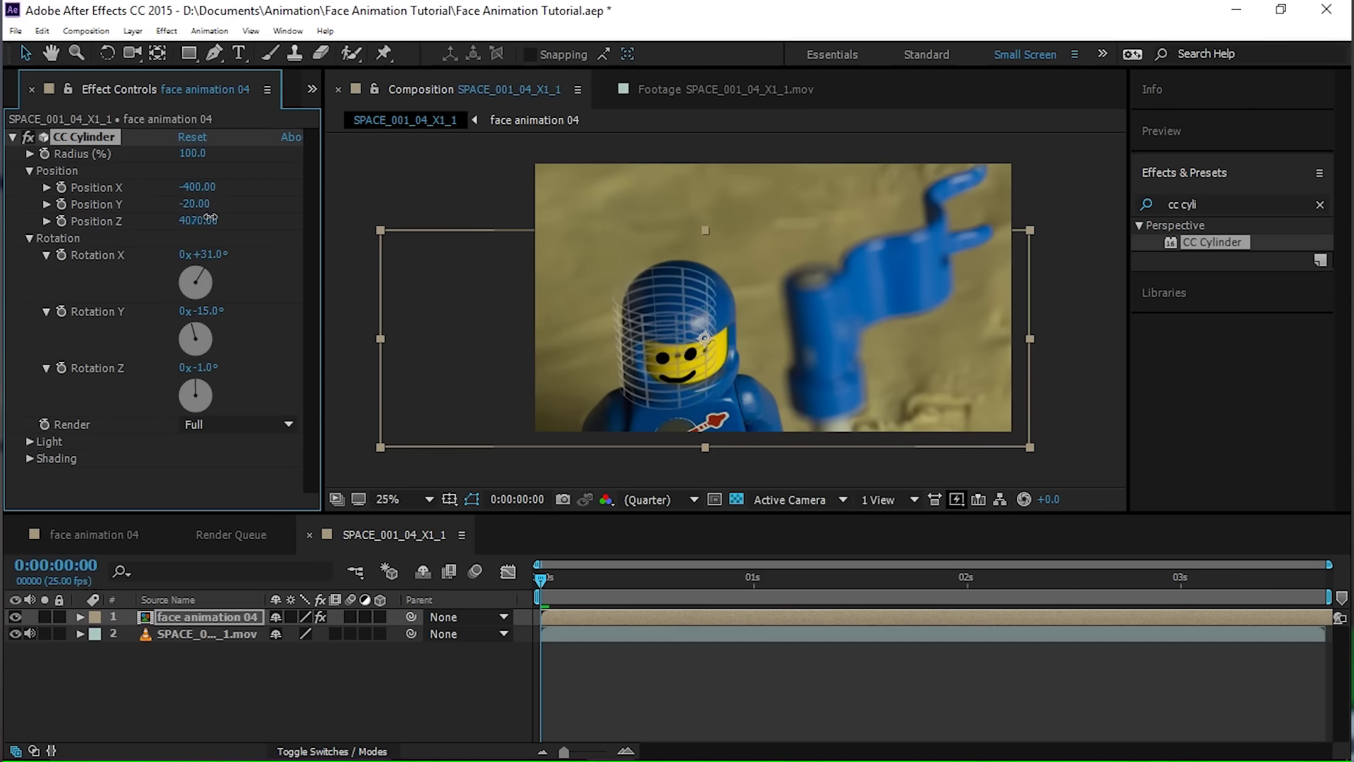
{"action": "left_click_drag", "start_coordinate": [249, 232], "coordinate": [324, 234]}
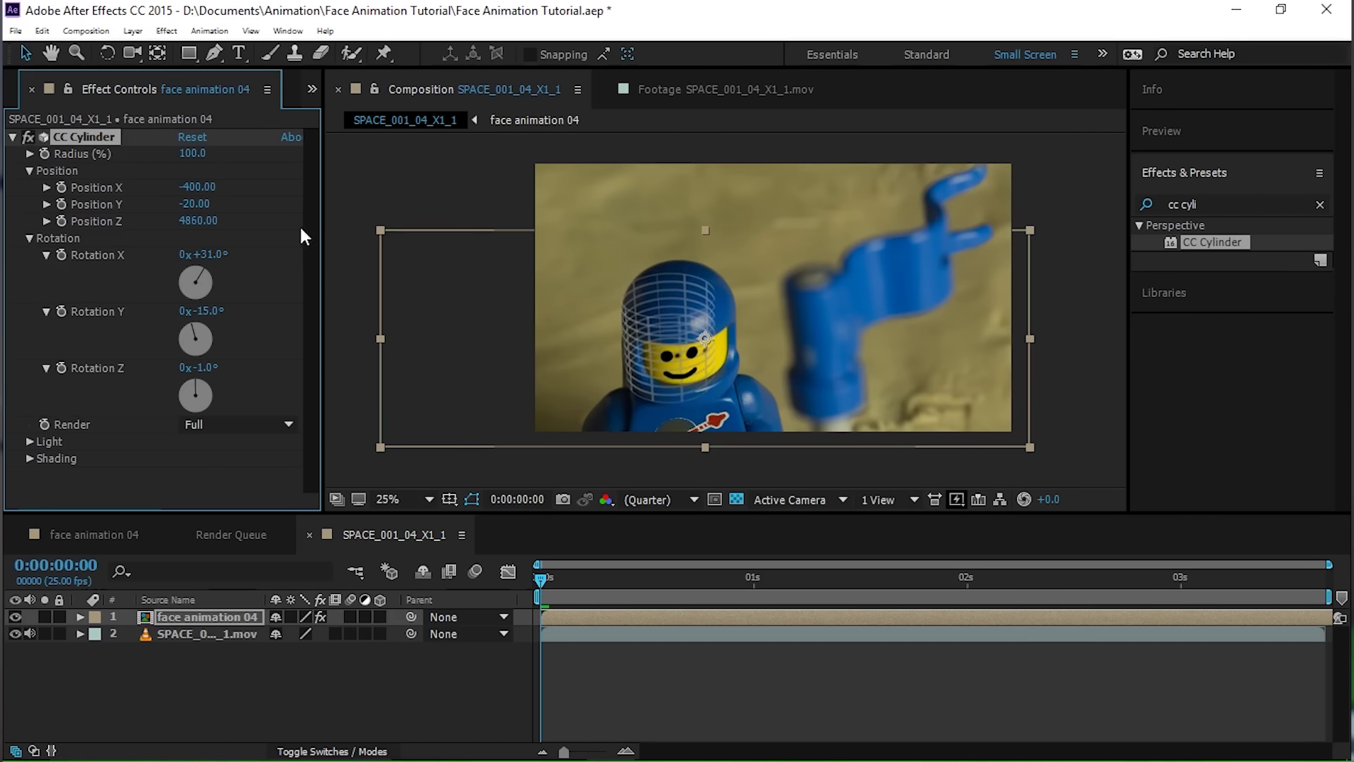
{"action": "left_click_drag", "start_coordinate": [222, 254], "coordinate": [218, 252]}
{"action": "left_click_drag", "start_coordinate": [207, 318], "coordinate": [192, 320]}
{"action": "left_click_drag", "start_coordinate": [198, 190], "coordinate": [184, 221]}
Fine-tune the cylinder to Position -270, -30, 4410 and Rotation 31°, -16°, -1°.
{"action": "left_click_drag", "start_coordinate": [201, 310], "coordinate": [192, 308]}
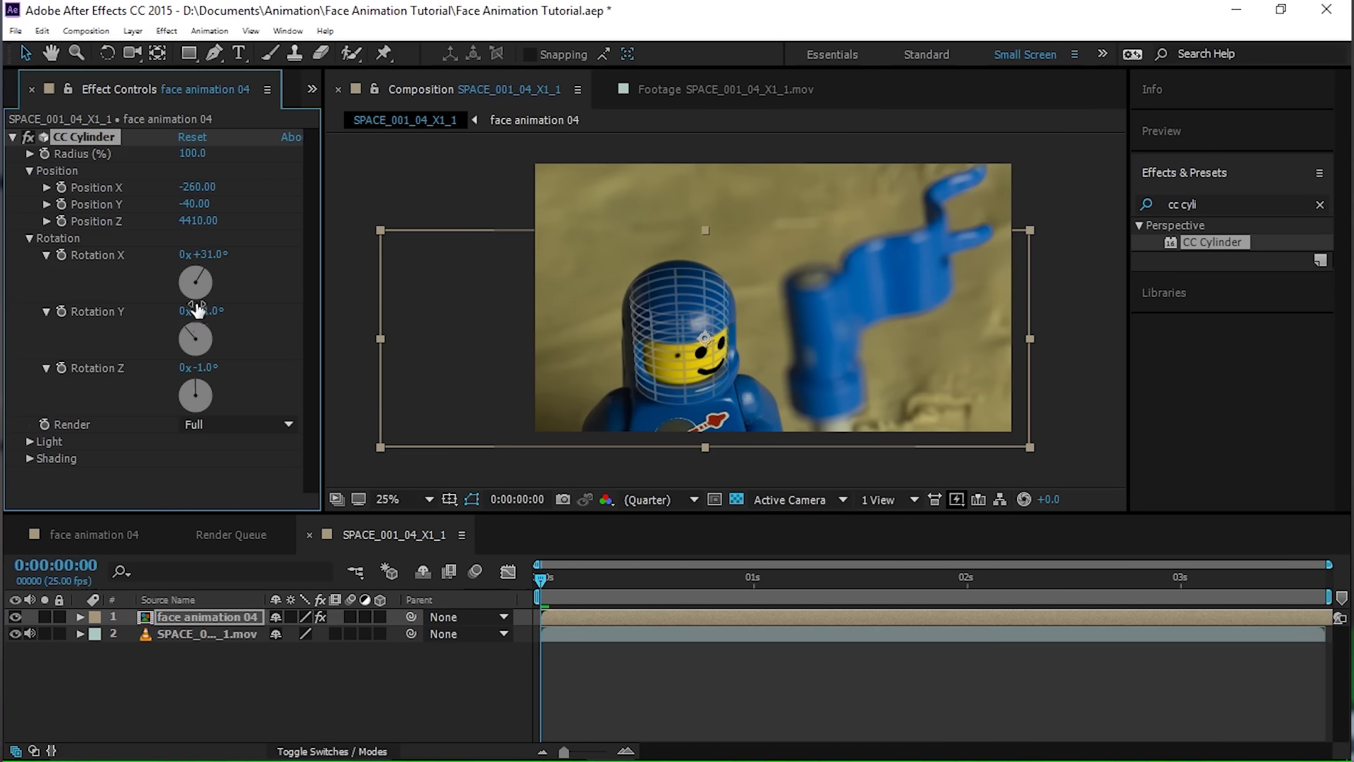
{"action": "left_click_drag", "start_coordinate": [209, 313], "coordinate": [225, 302]}
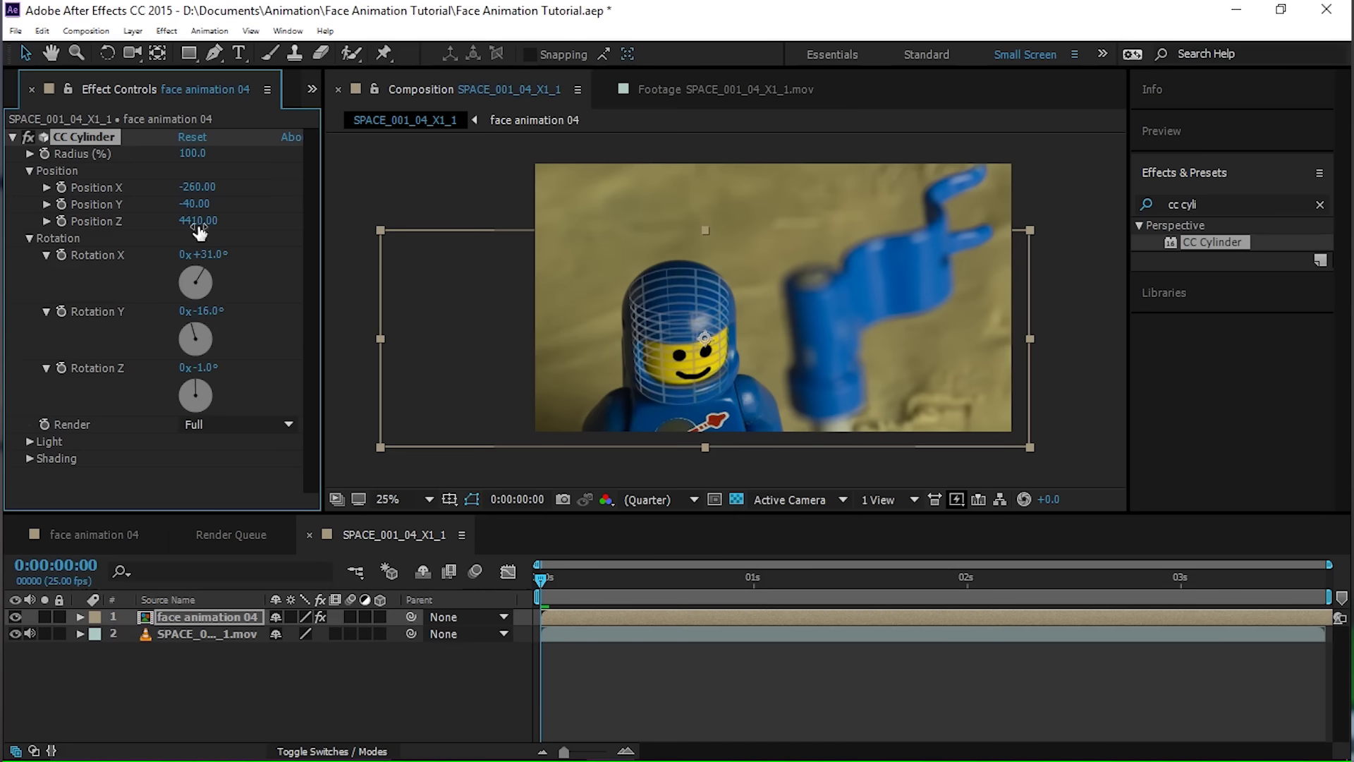
{"action": "left_click_drag", "start_coordinate": [190, 186], "coordinate": [197, 203]}
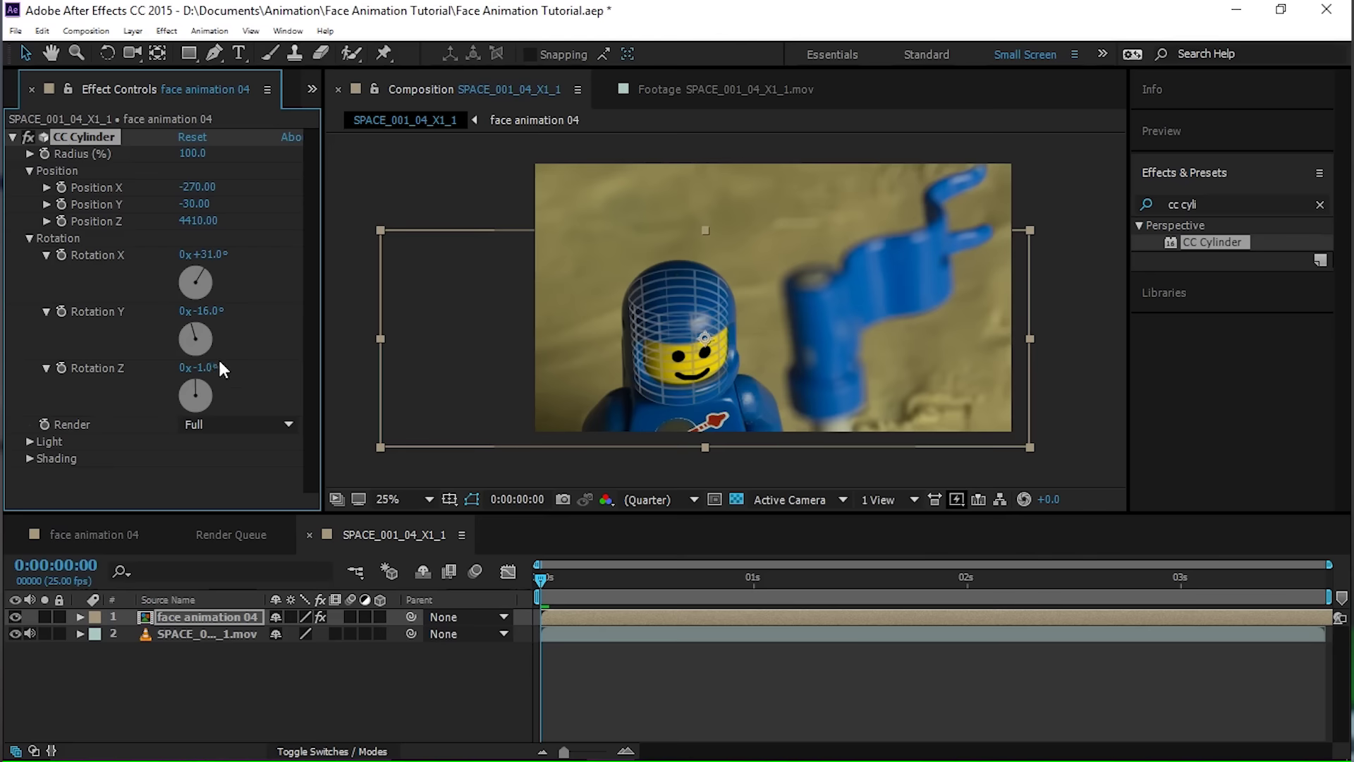
{"action": "left_click_drag", "start_coordinate": [205, 367], "coordinate": [209, 356]}
{"action": "mouse_move", "coordinate": [204, 254]}
{"action": "left_mouse_down"}
{"action": "mouse_move", "coordinate": [229, 253]}
{"action": "mouse_move", "coordinate": [211, 255]}
{"action": "left_mouse_up"}
Preview the shot and park the playhead at the first frame.
{"action": "left_click", "coordinate": [366, 424]}
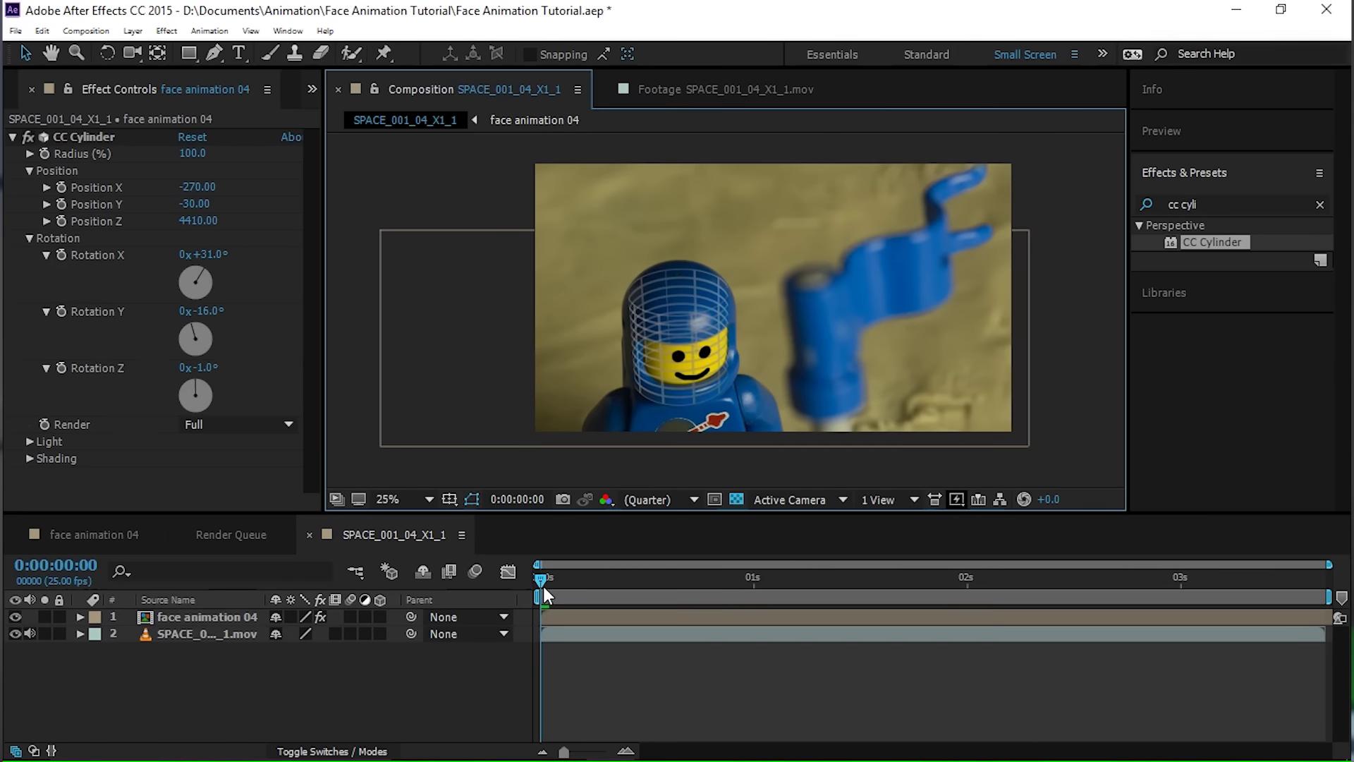
{"action": "key", "text": "space"}
{"action": "left_click", "coordinate": [554, 578]}
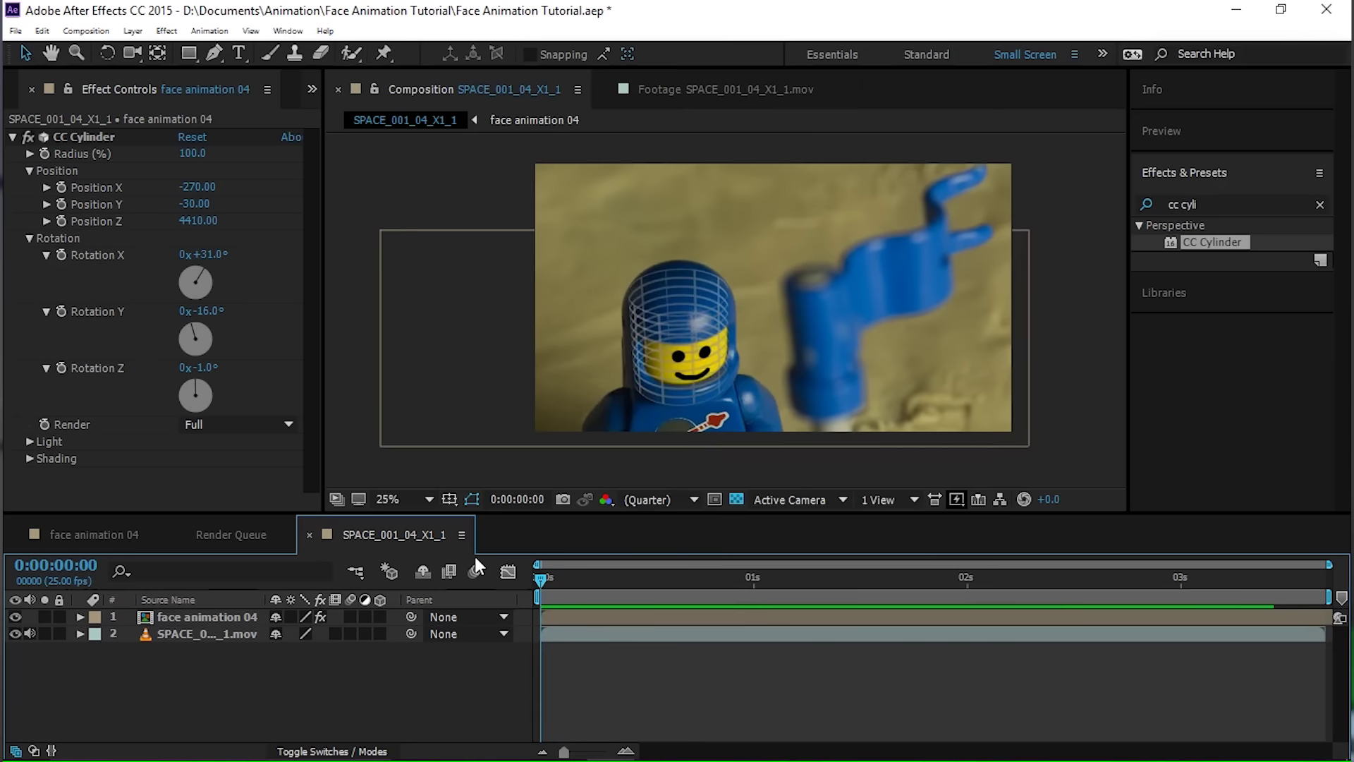
{"action": "key", "text": "space"}
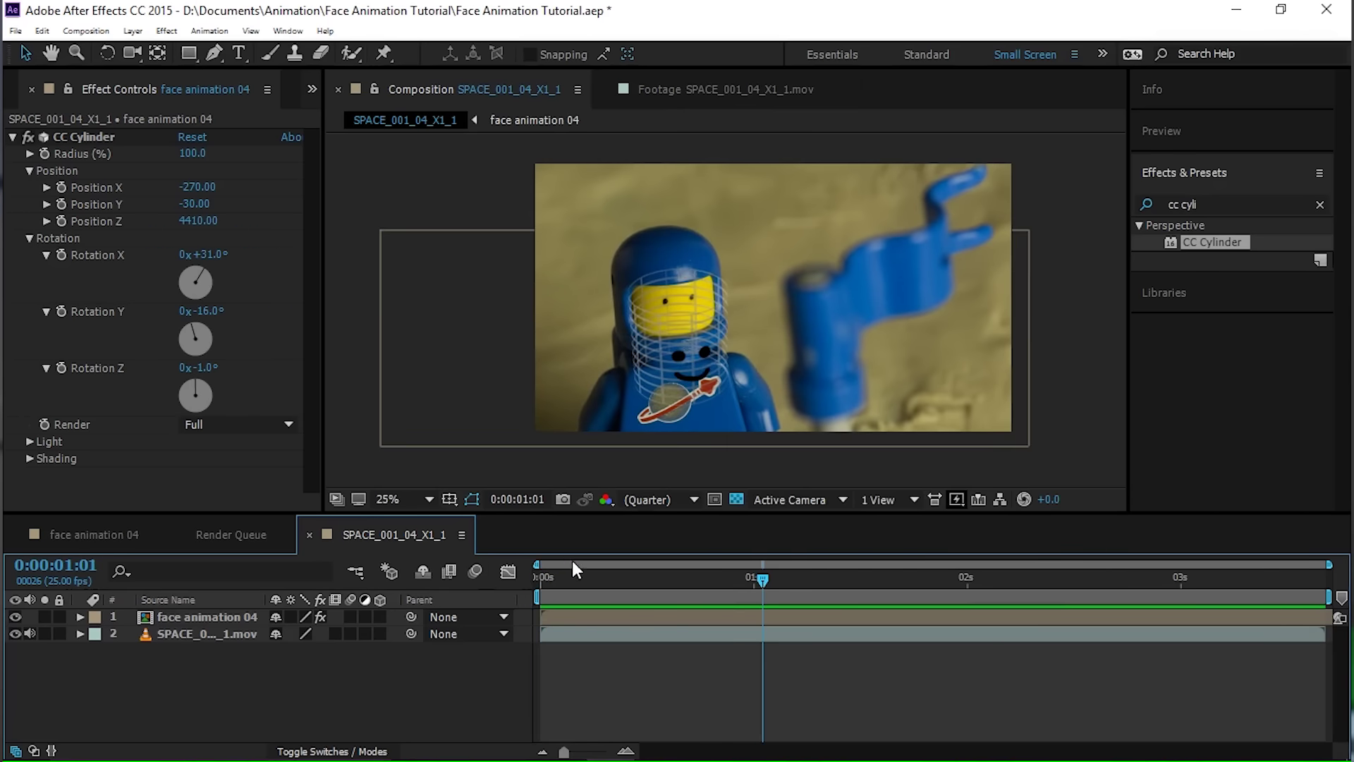
{"action": "left_click", "coordinate": [541, 577]}
Enable the CC Cylinder stopwatches on face animation 04 and set starting Position keyframes.
{"action": "left_click", "coordinate": [198, 617]}
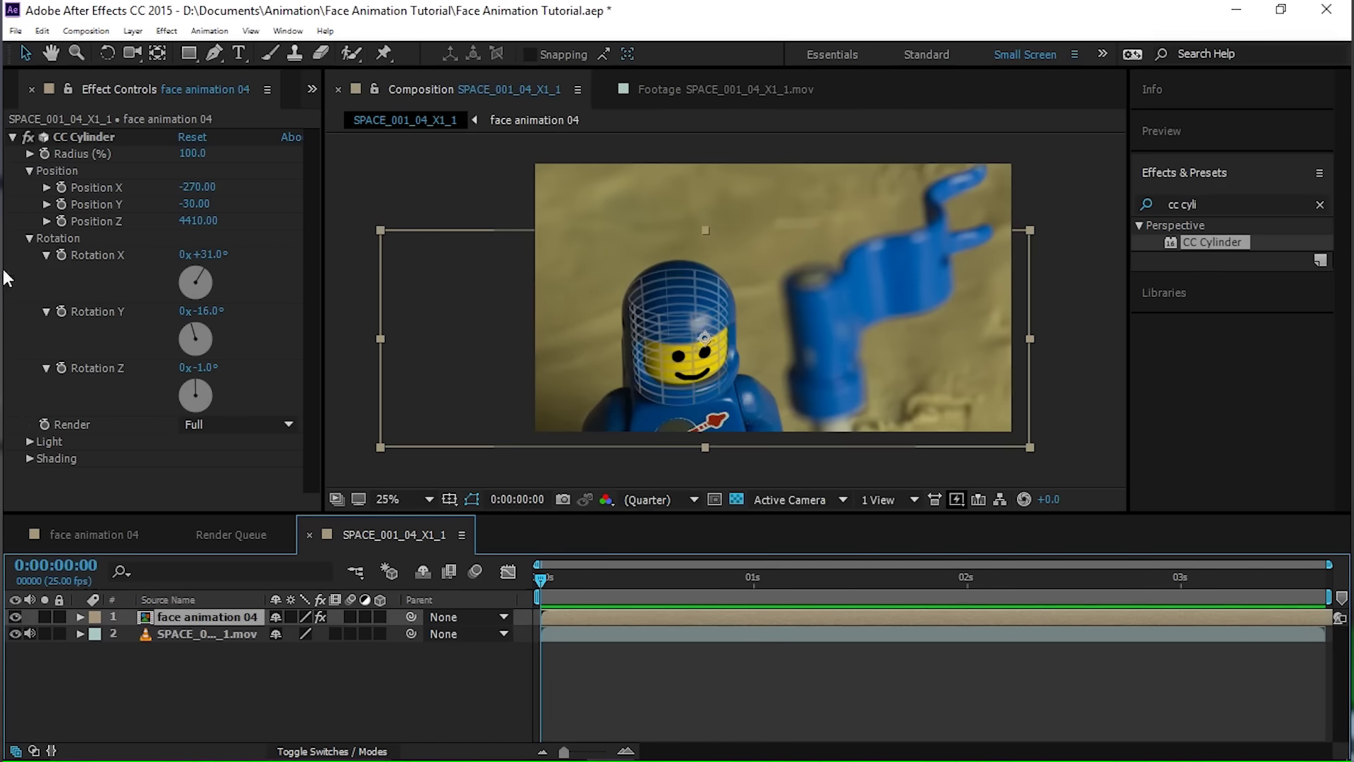
{"action": "left_click", "coordinate": [60, 187]}
{"action": "left_click", "coordinate": [61, 204]}
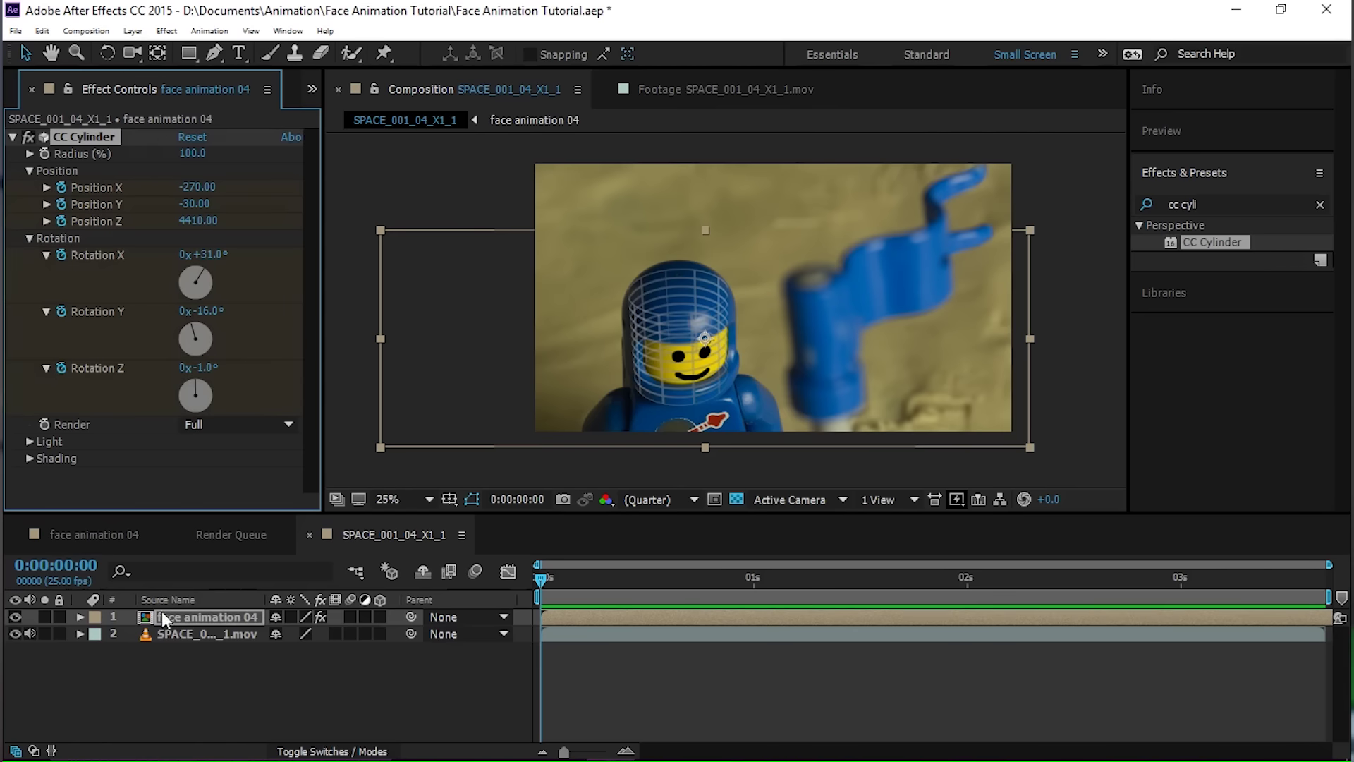
{"action": "key", "text": "u"}
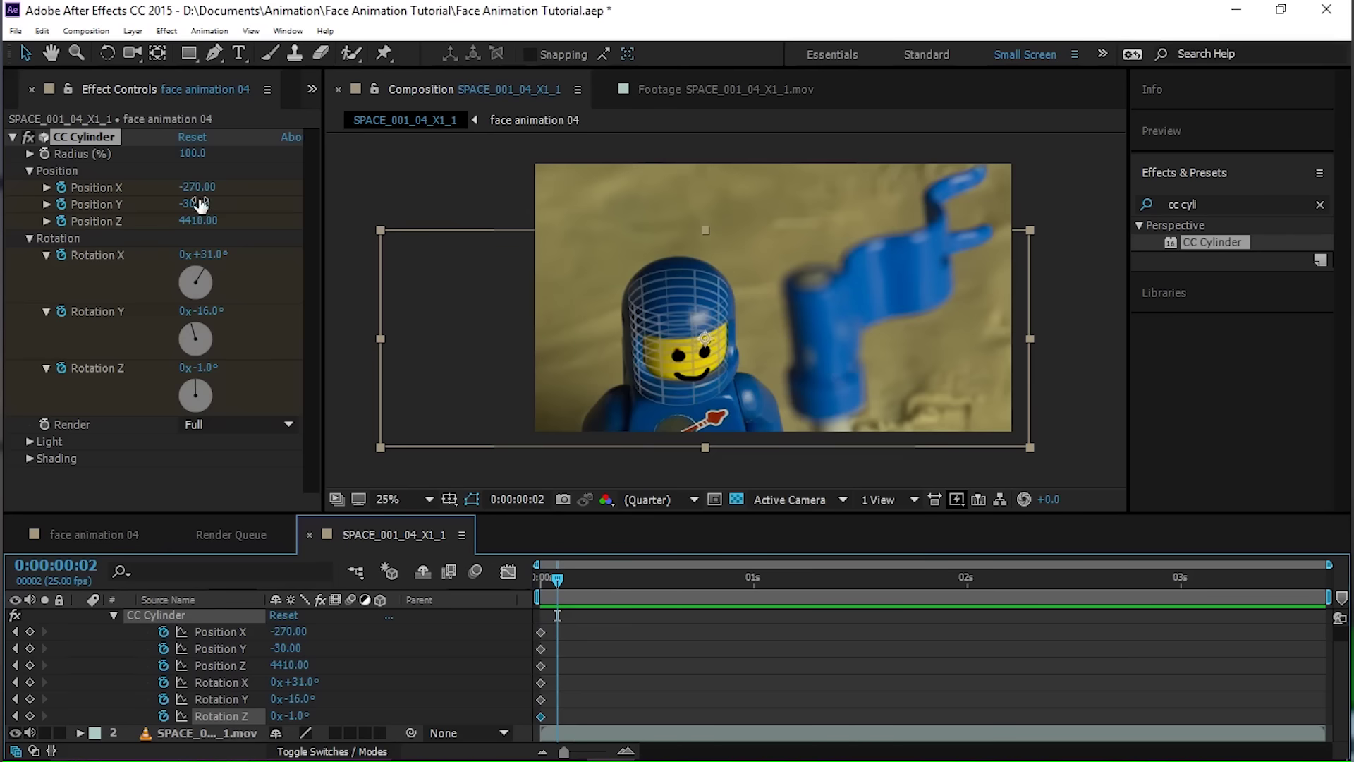
{"action": "left_click", "coordinate": [194, 186]}
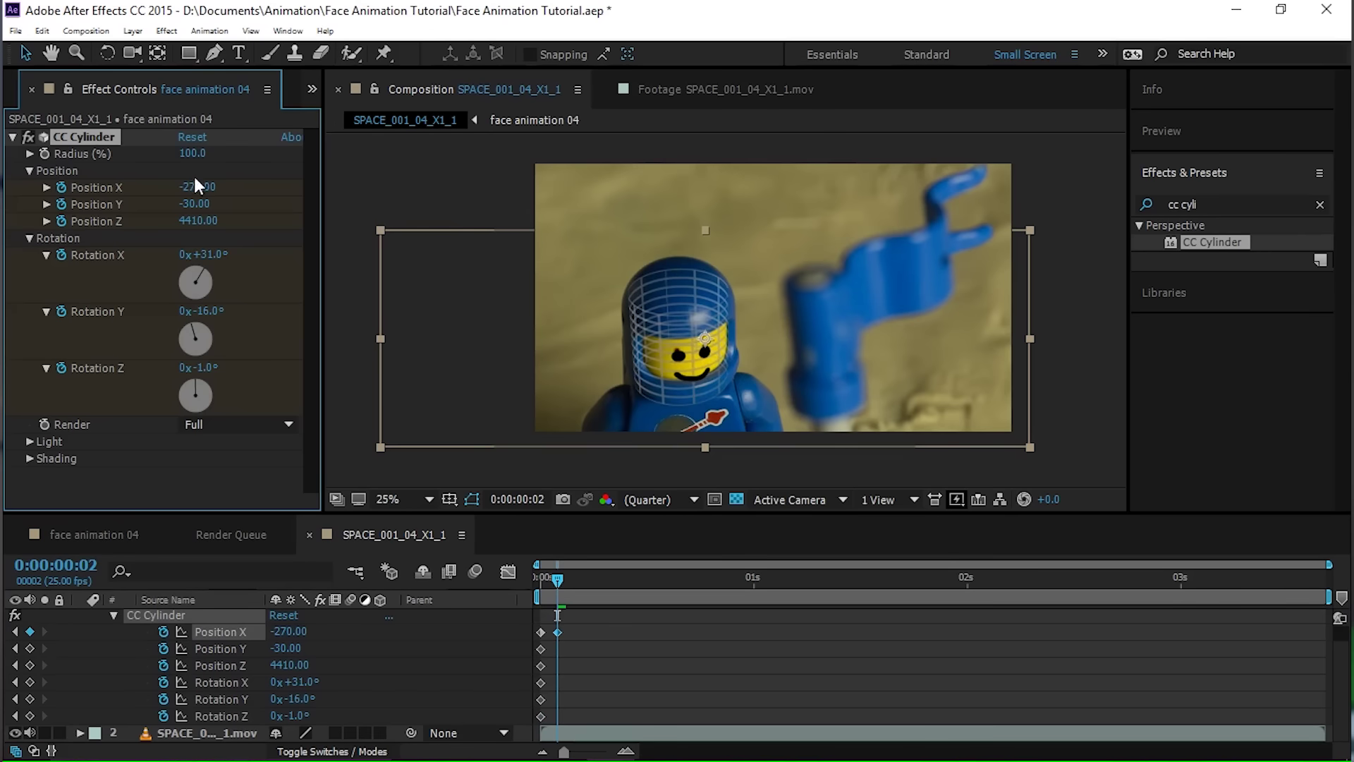
{"action": "mouse_move", "coordinate": [196, 207]}
{"action": "left_mouse_down"}
{"action": "mouse_move", "coordinate": [182, 207]}
{"action": "mouse_move", "coordinate": [201, 201]}
{"action": "left_mouse_up"}
Step through the first frames and delete the extra Position keyframes.
{"action": "key", "text": "Page_Up"}
{"action": "key", "text": "Page_Up"}
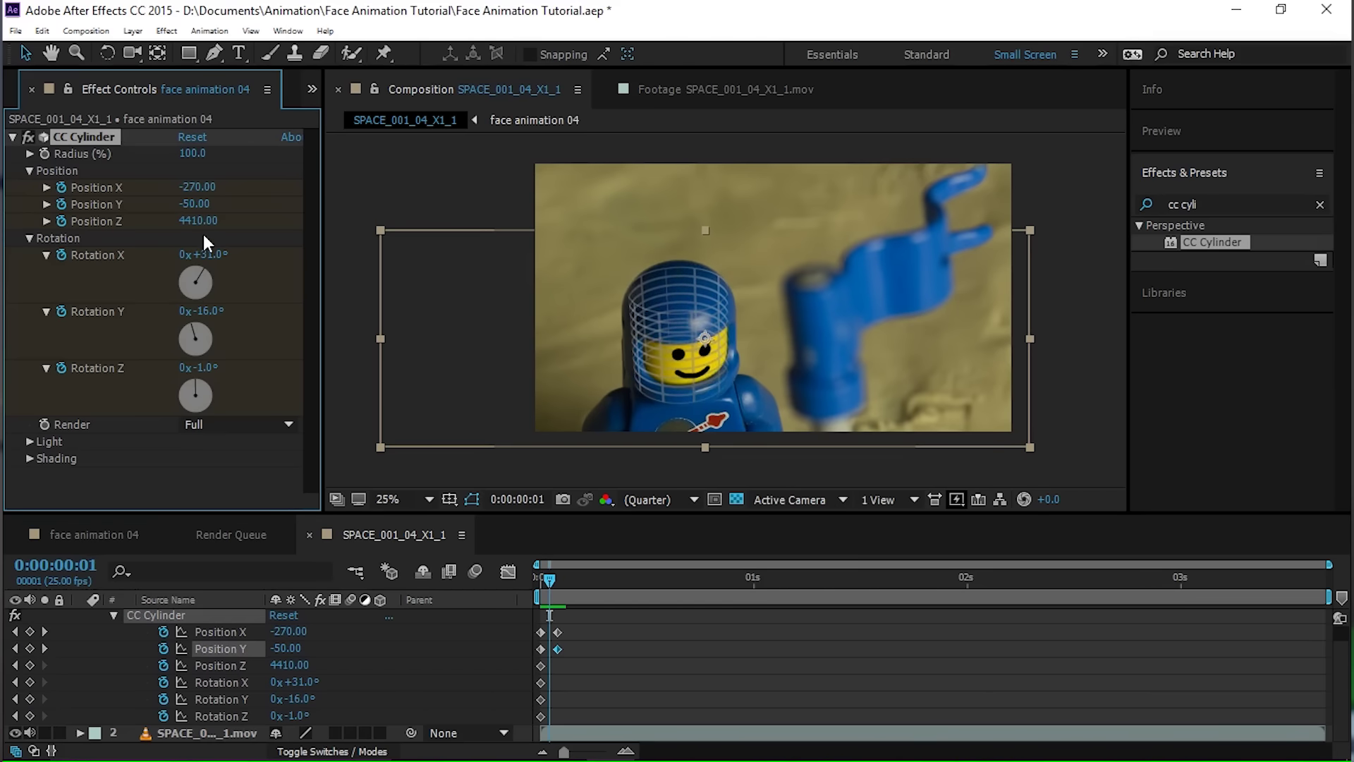
{"action": "key", "text": "Page_Down"}
{"action": "key", "text": "period"}
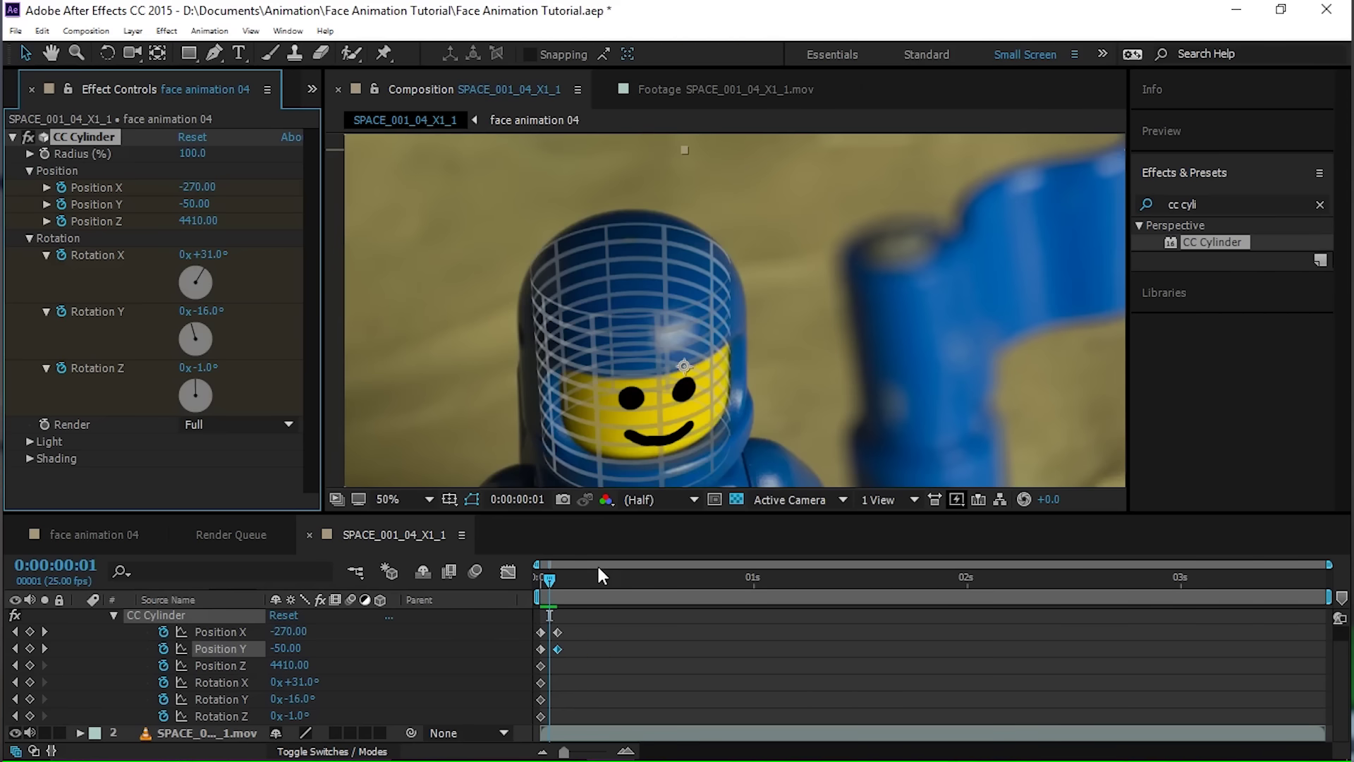
{"action": "key", "text": "Page_Down"}
{"action": "key", "text": "Page_Up"}
{"action": "key", "text": "Page_Up"}
{"action": "key", "text": "Page_Up"}
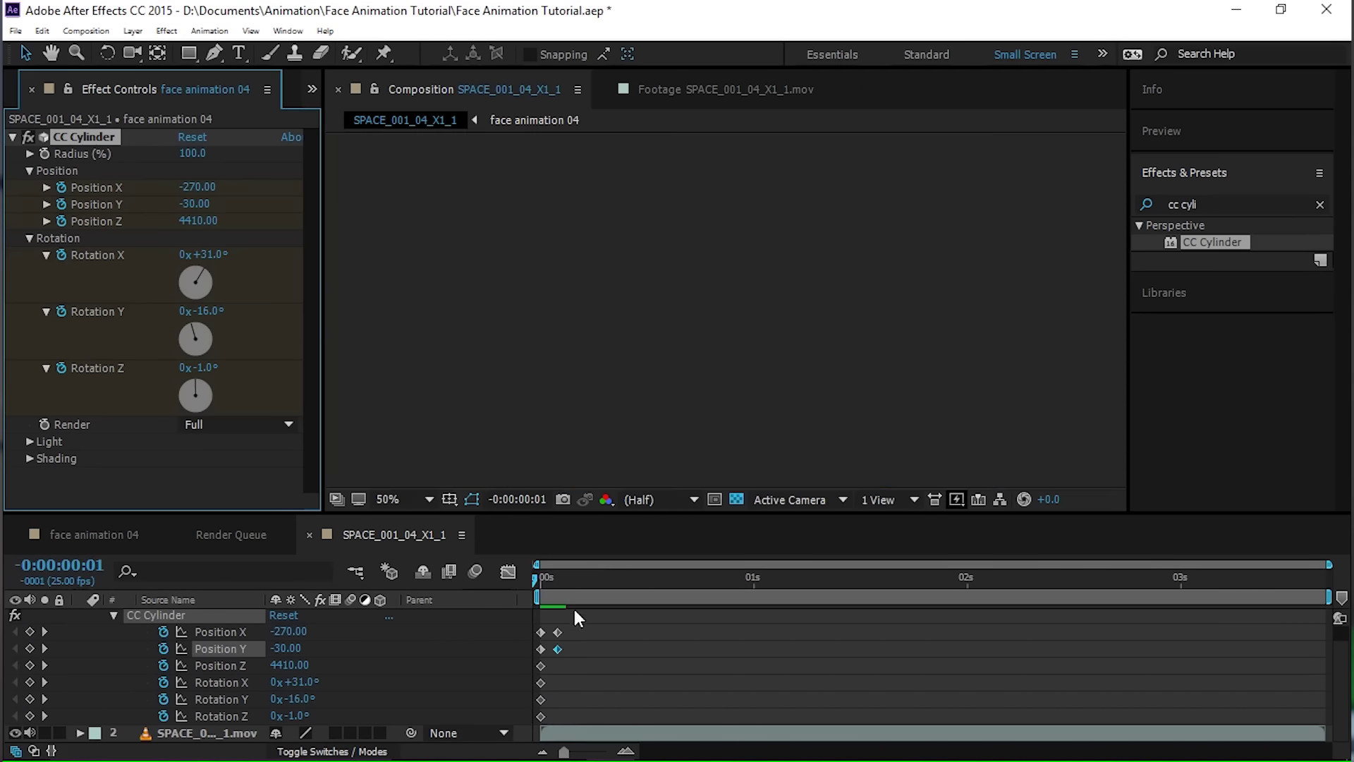
{"action": "left_click_drag", "start_coordinate": [577, 616], "coordinate": [554, 663]}
{"action": "key", "text": "Delete"}
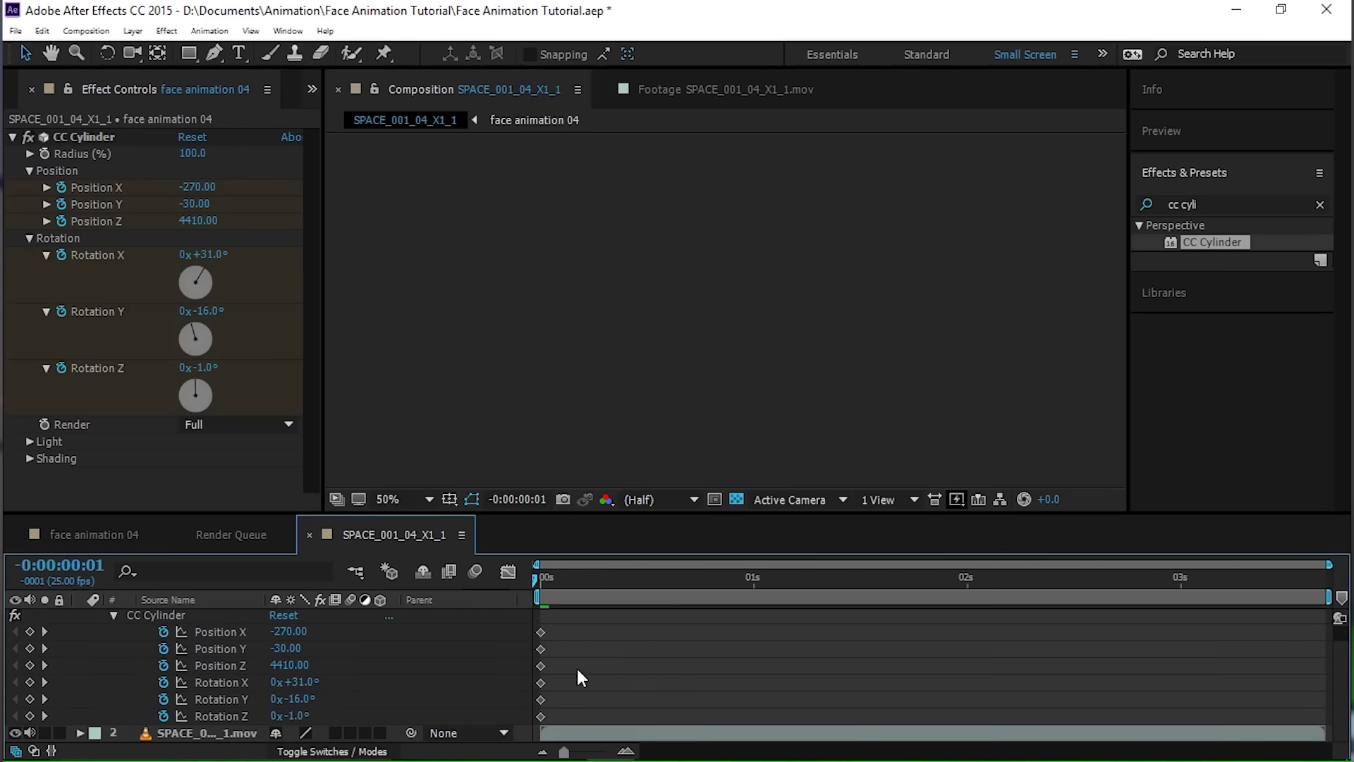
Set all six starting CC Cylinder keyframes to Hold temporal interpolation.
{"action": "left_click_drag", "start_coordinate": [566, 619], "coordinate": [503, 759]}
{"action": "right_click", "coordinate": [539, 653]}
{"action": "mouse_move", "coordinate": [595, 637]}
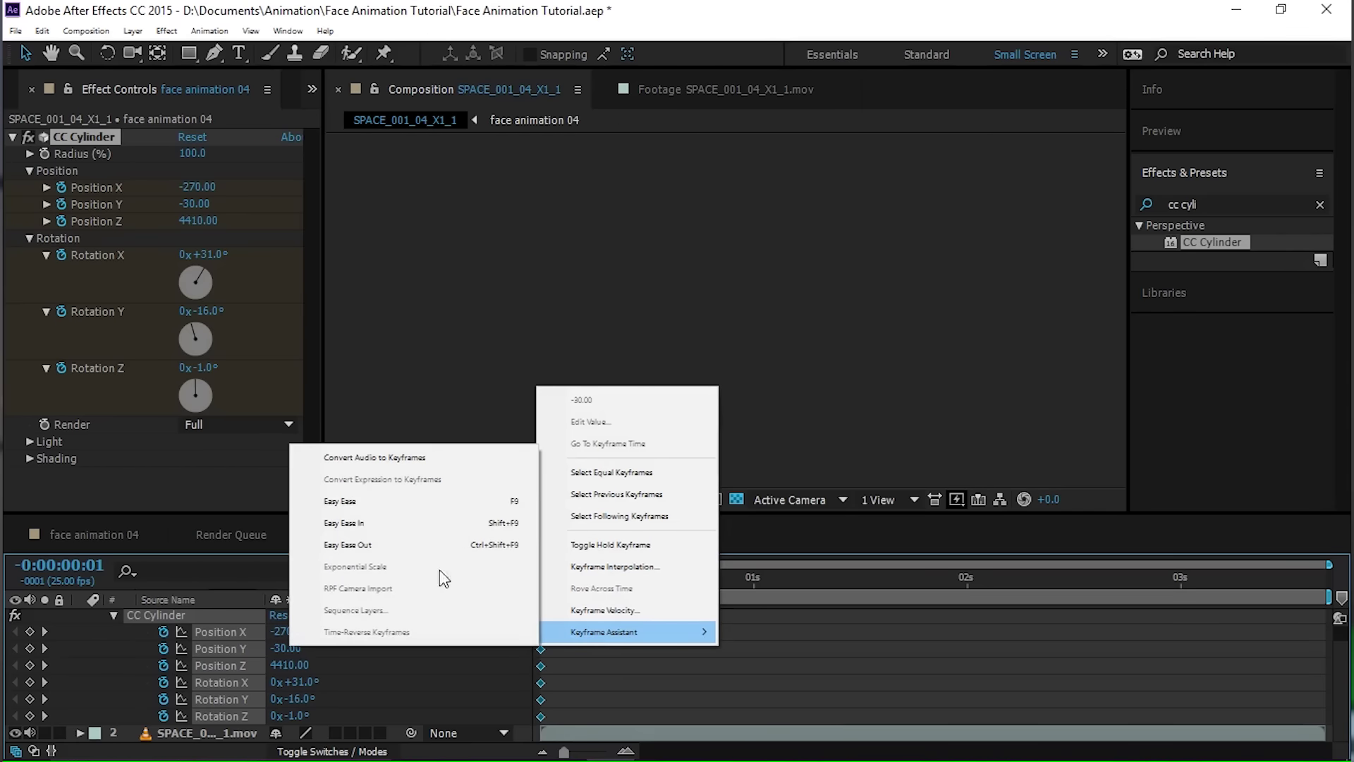
{"action": "left_click", "coordinate": [625, 568]}
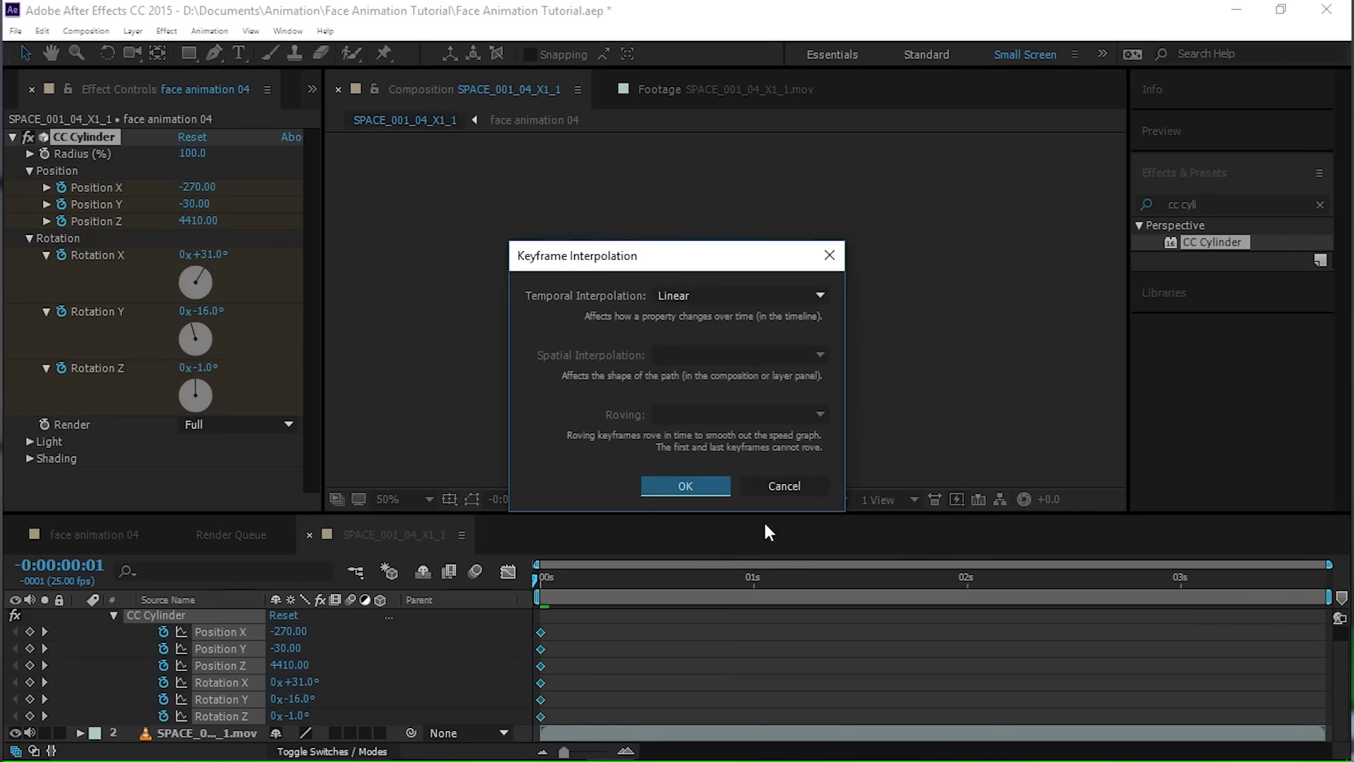
{"action": "left_click", "coordinate": [689, 295]}
{"action": "left_click", "coordinate": [695, 440]}
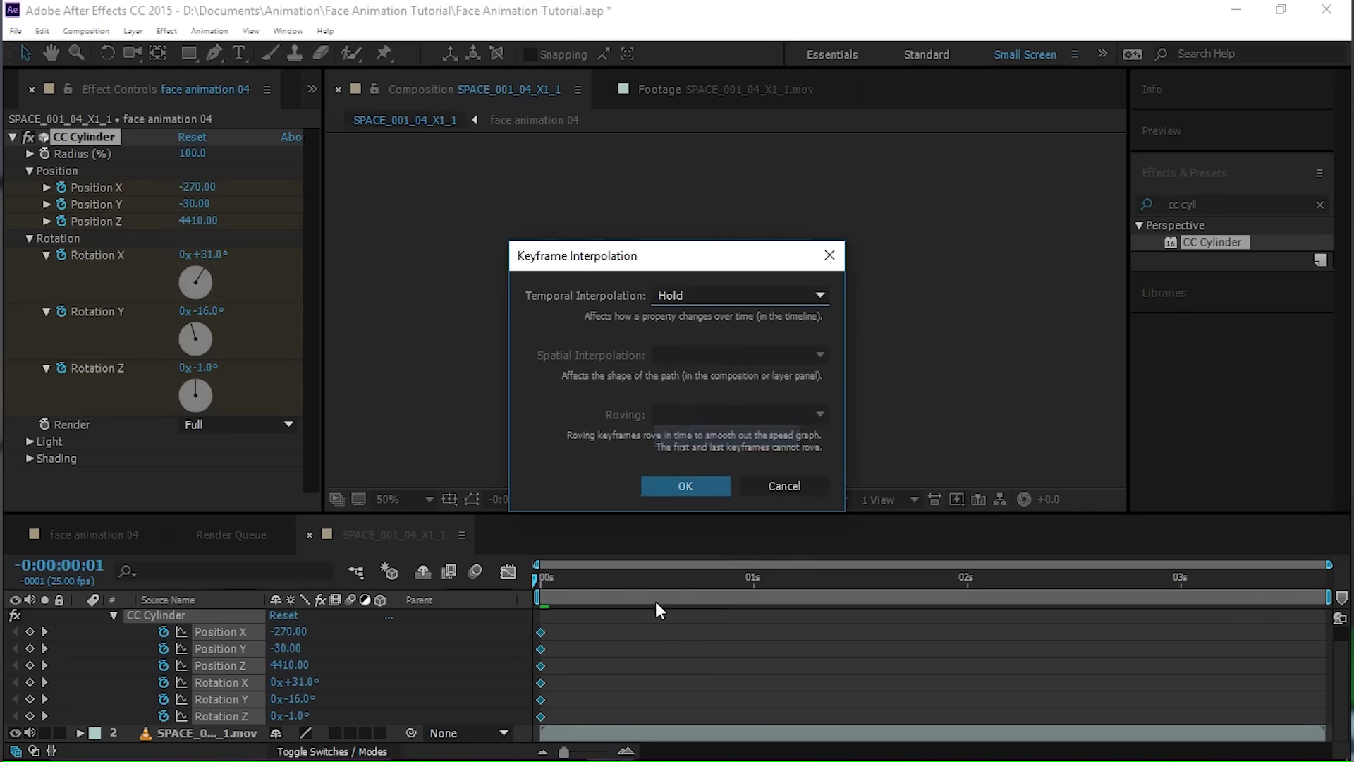
{"action": "left_click", "coordinate": [672, 494]}
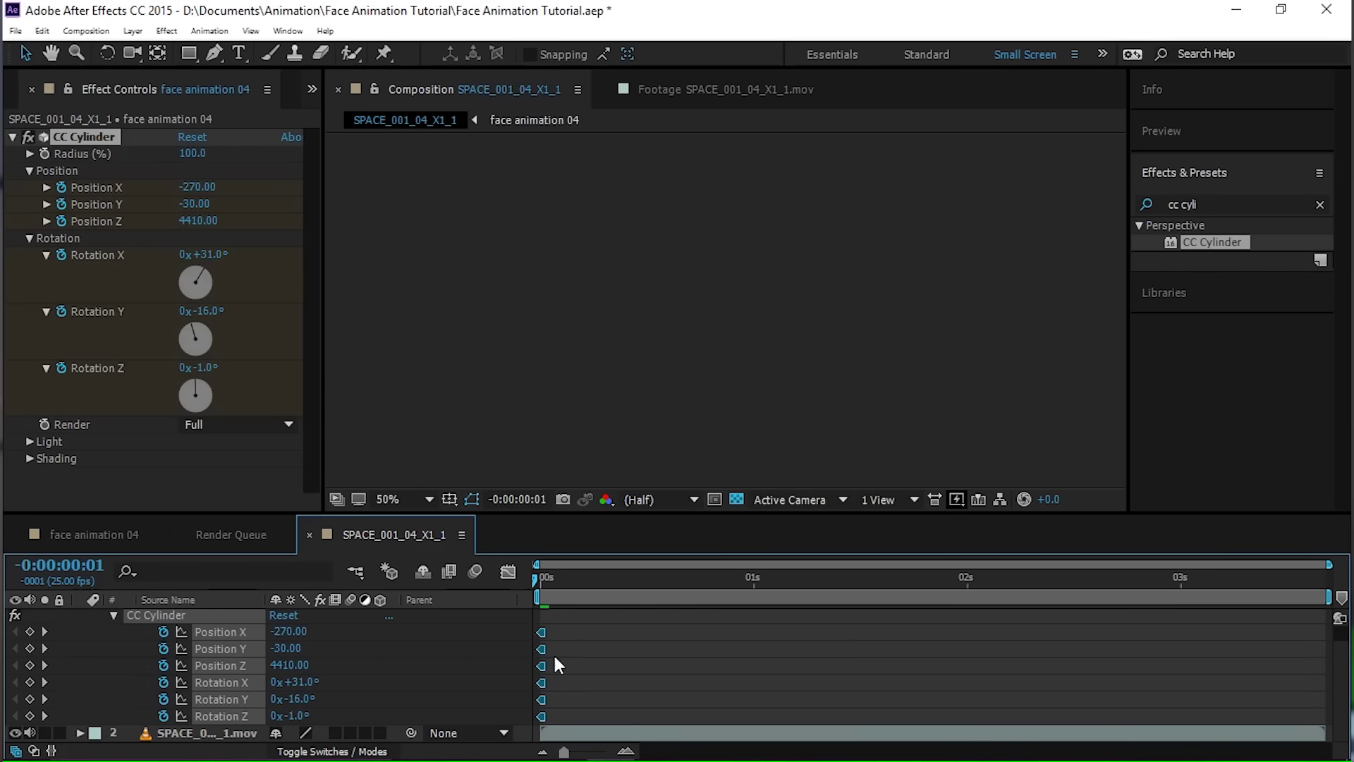
At frame 2, shift the cylinder's Position X to -280.
{"action": "left_click", "coordinate": [531, 579]}
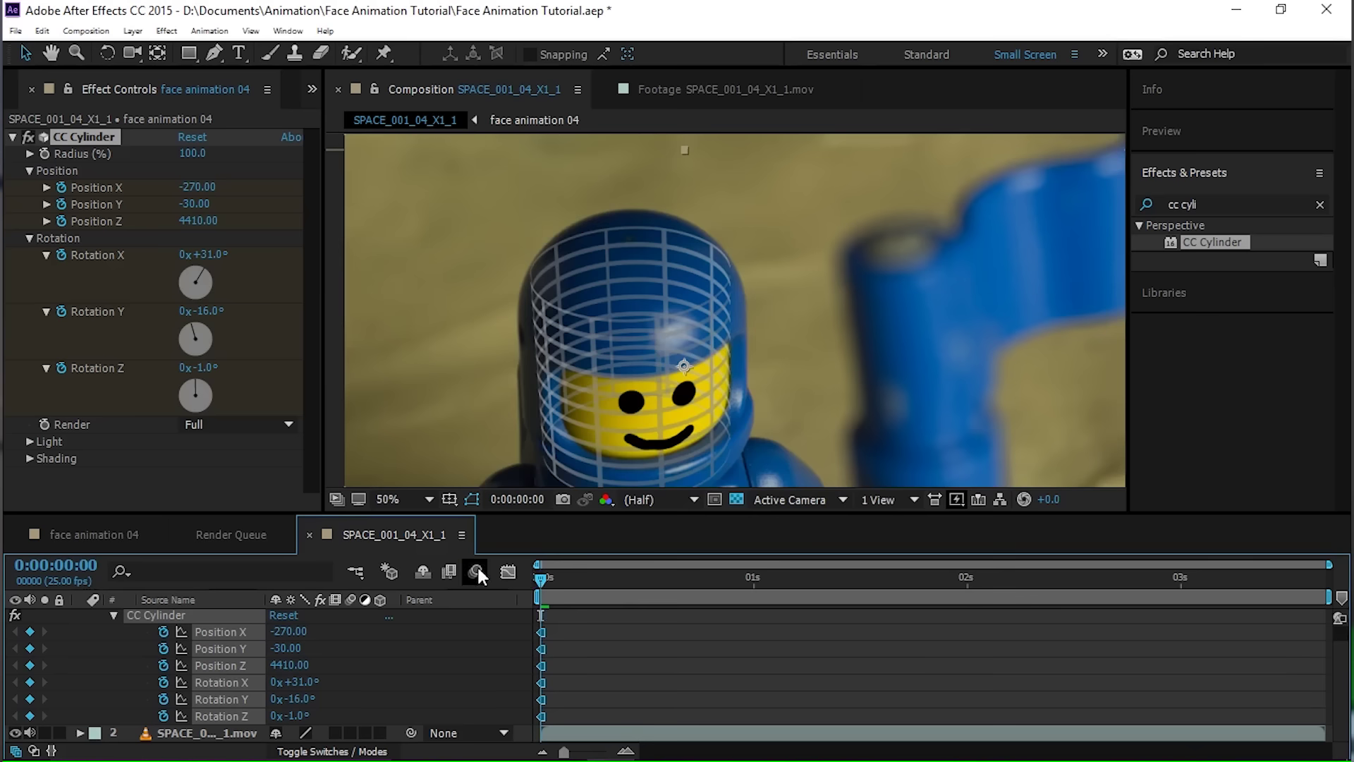
{"action": "key", "text": "space"}
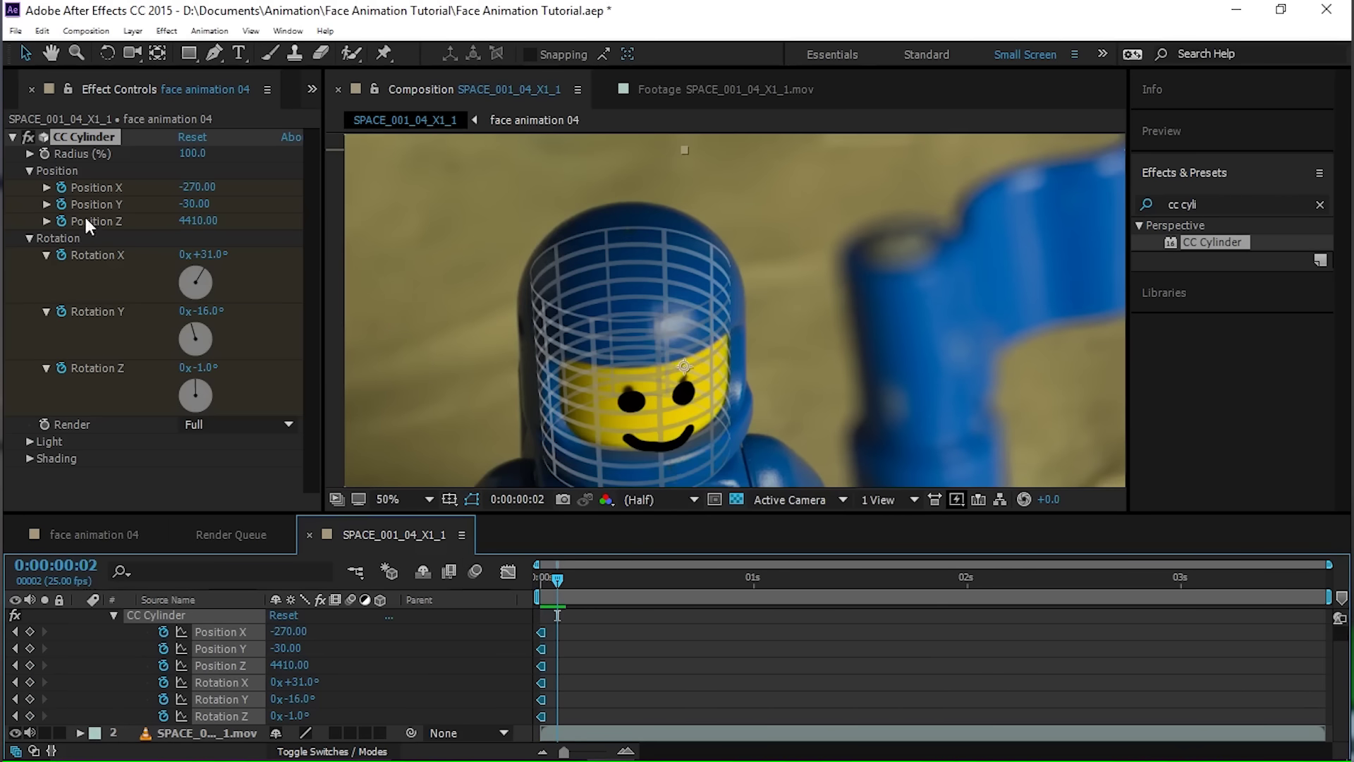
{"action": "left_click_drag", "start_coordinate": [194, 186], "coordinate": [204, 186]}
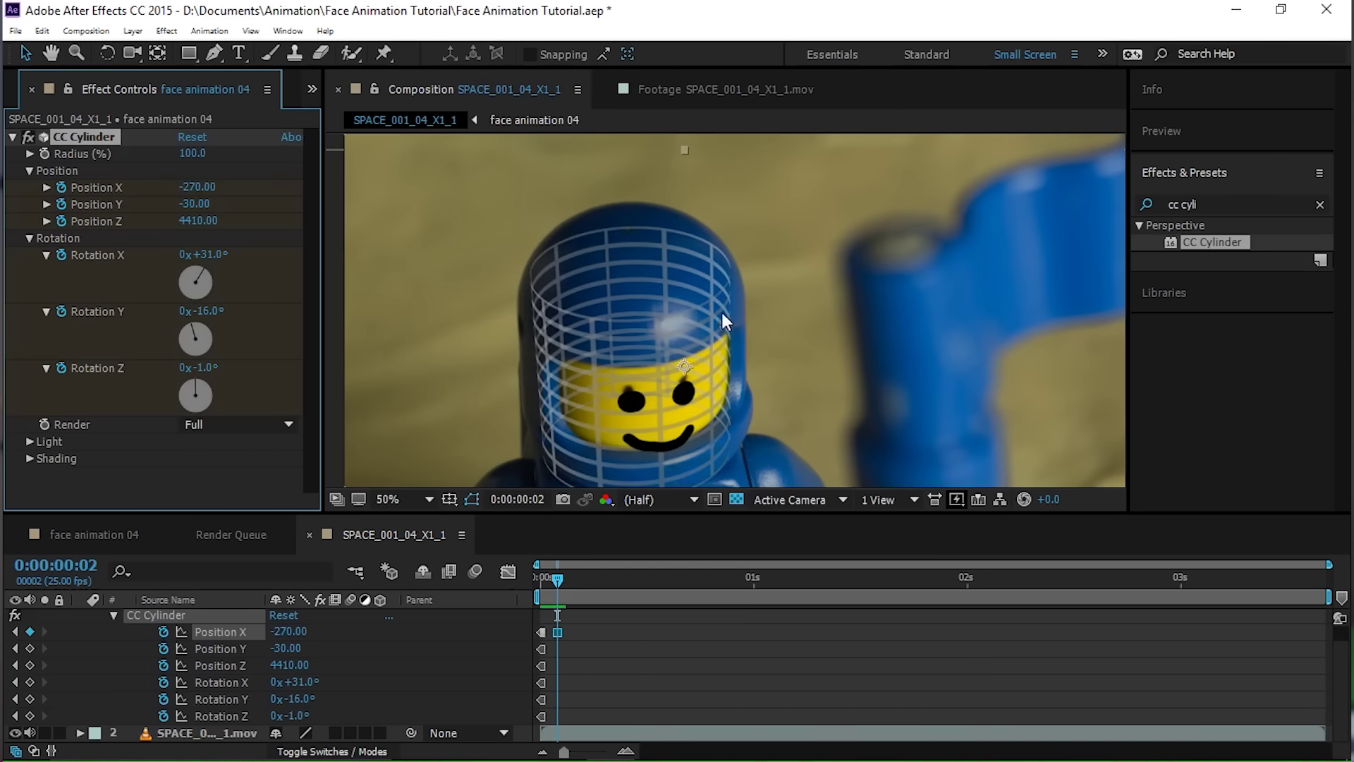
{"action": "left_click_drag", "start_coordinate": [747, 320], "coordinate": [847, 281]}
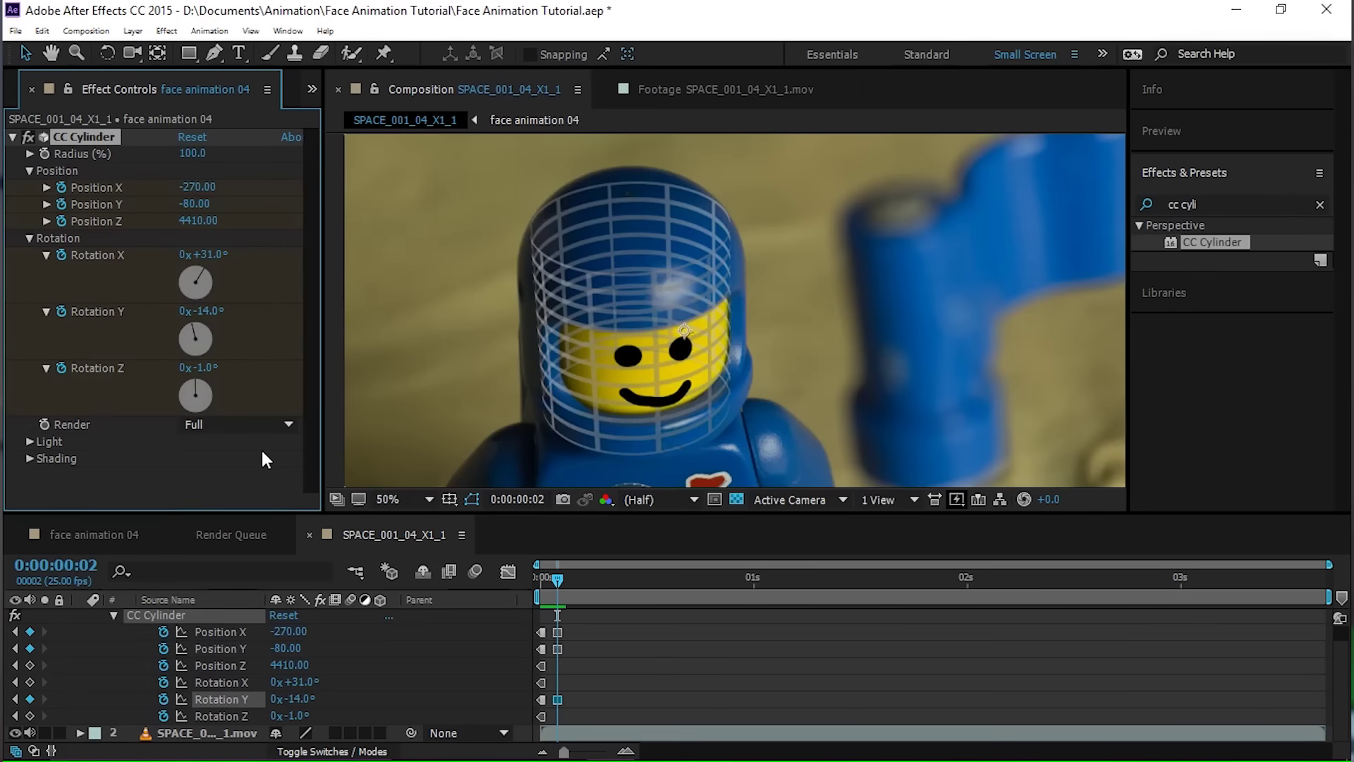
Flip between frames 1 and 2 to compare the face's alignment with the head.
{"action": "key", "text": "Page_Up"}
{"action": "key", "text": "Page_Down"}
{"action": "key", "text": "Page_Up"}
{"action": "key", "text": "Page_Down"}
{"action": "key", "text": "Page_Up"}
{"action": "key", "text": "Page_Down"}
{"action": "key", "text": "Page_Up"}
{"action": "key", "text": "Page_Down"}
{"action": "key", "text": "Page_Up"}
{"action": "key", "text": "Page_Down"}
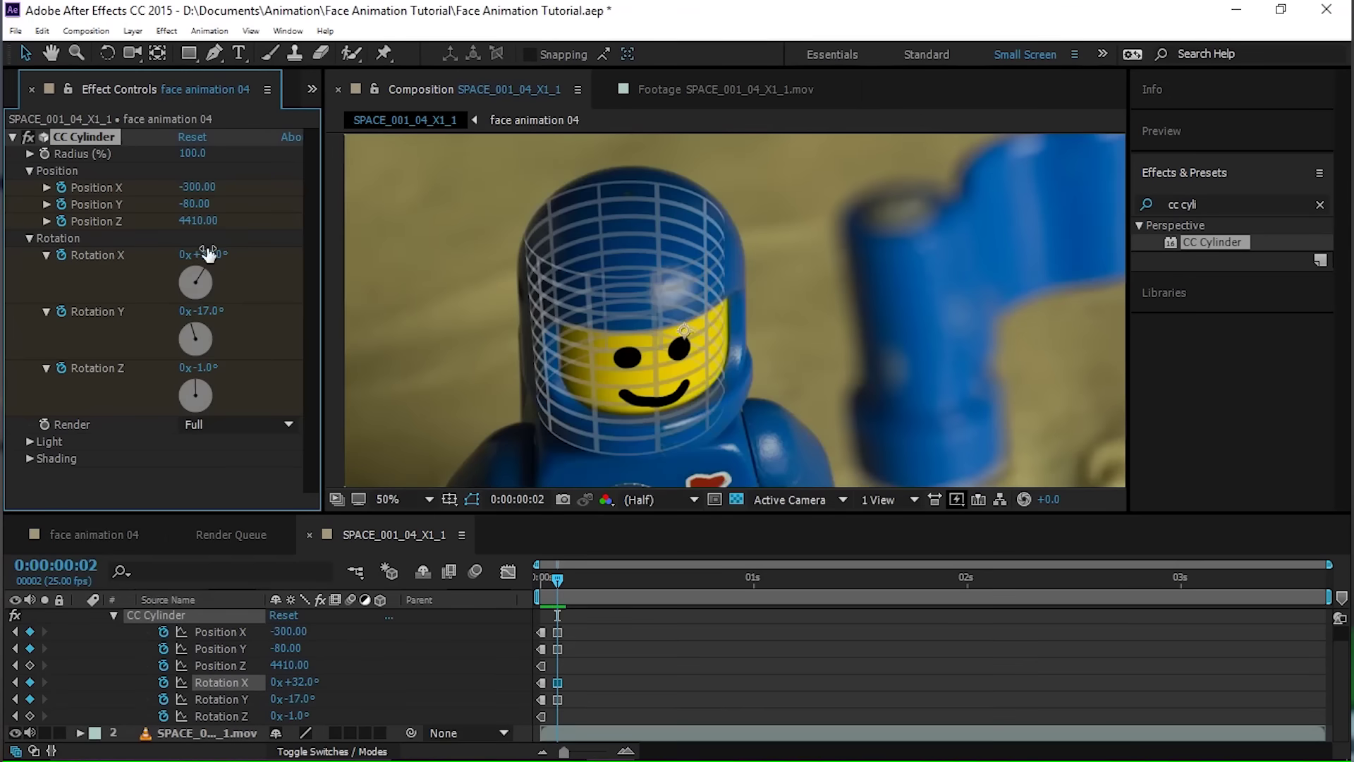
{"action": "key", "text": "Page_Up"}
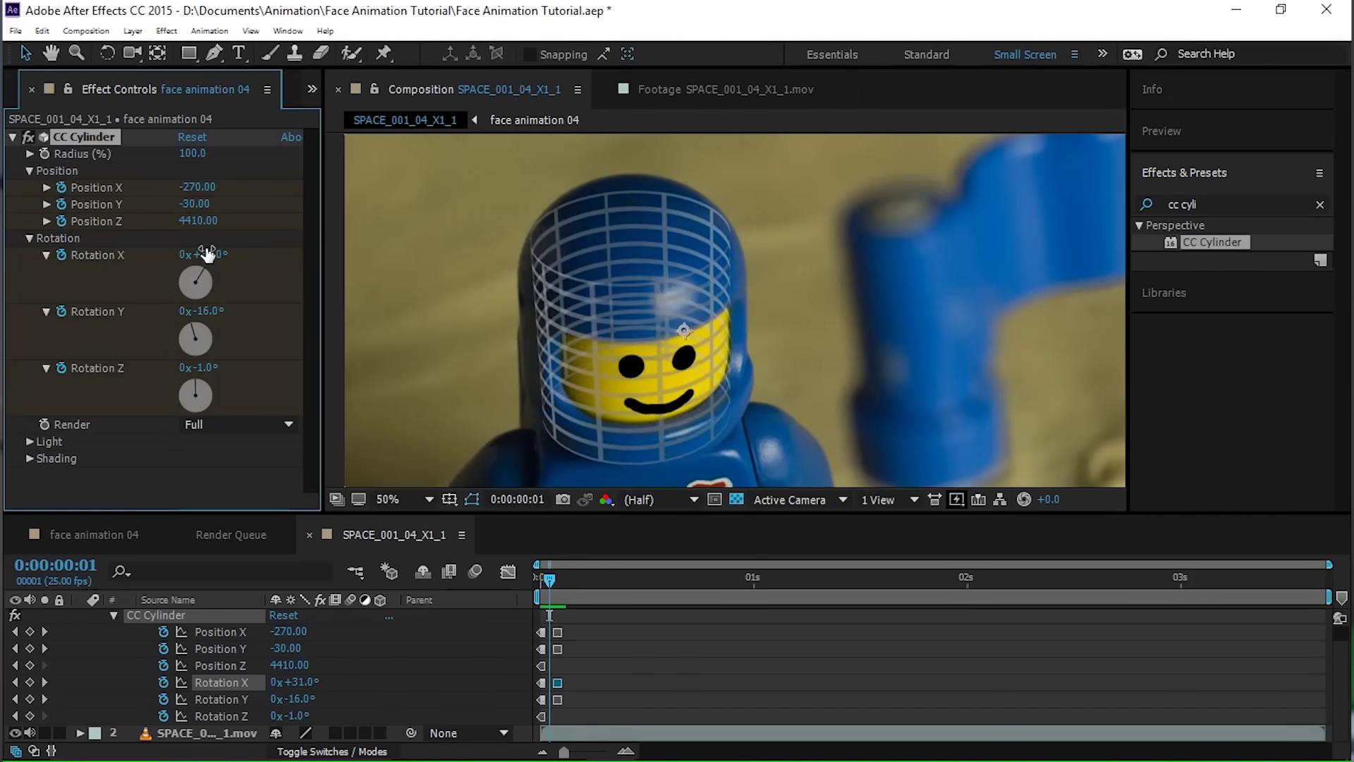
{"action": "key", "text": "Page_Down"}
Nudge the frame-2 cylinder position and recheck it against frame 1.
{"action": "left_click_drag", "start_coordinate": [203, 198], "coordinate": [203, 190]}
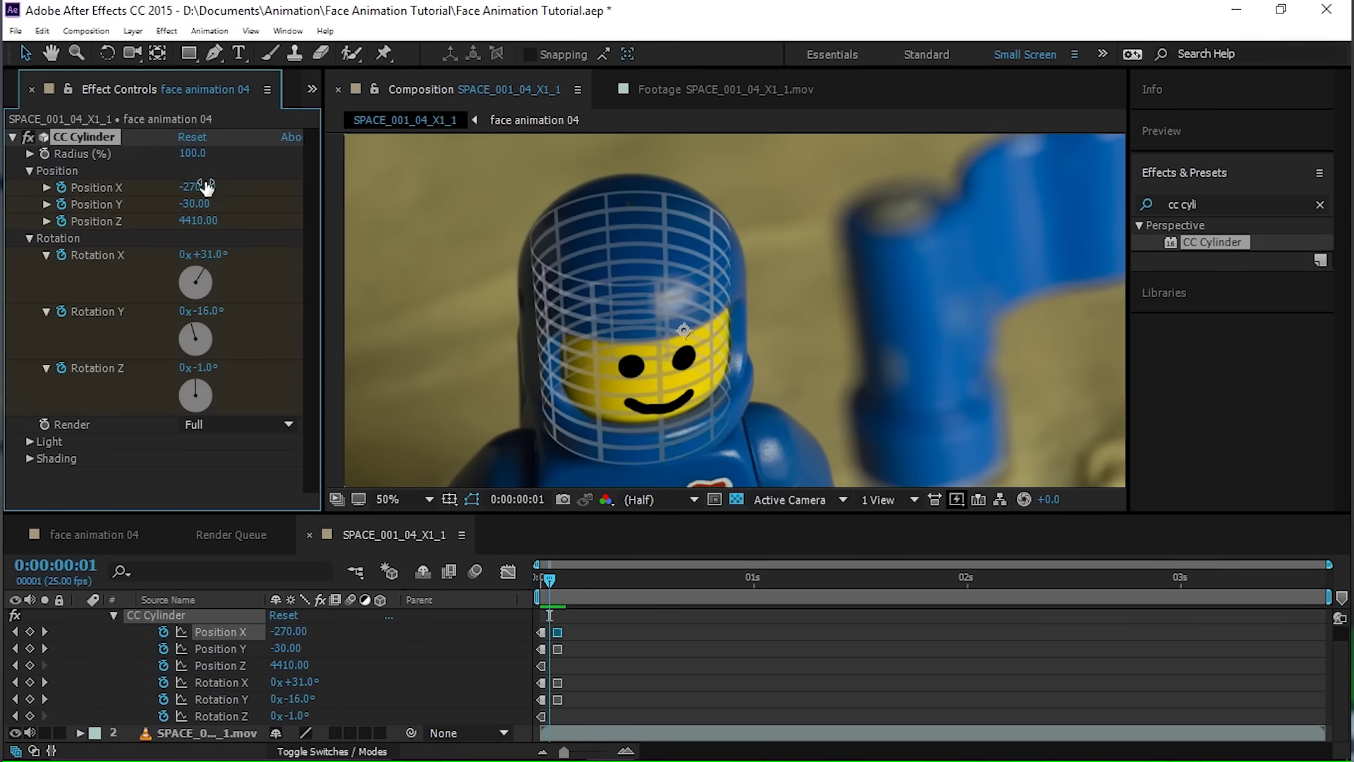
{"action": "key", "text": "Page_Up"}
{"action": "key", "text": "Page_Down"}
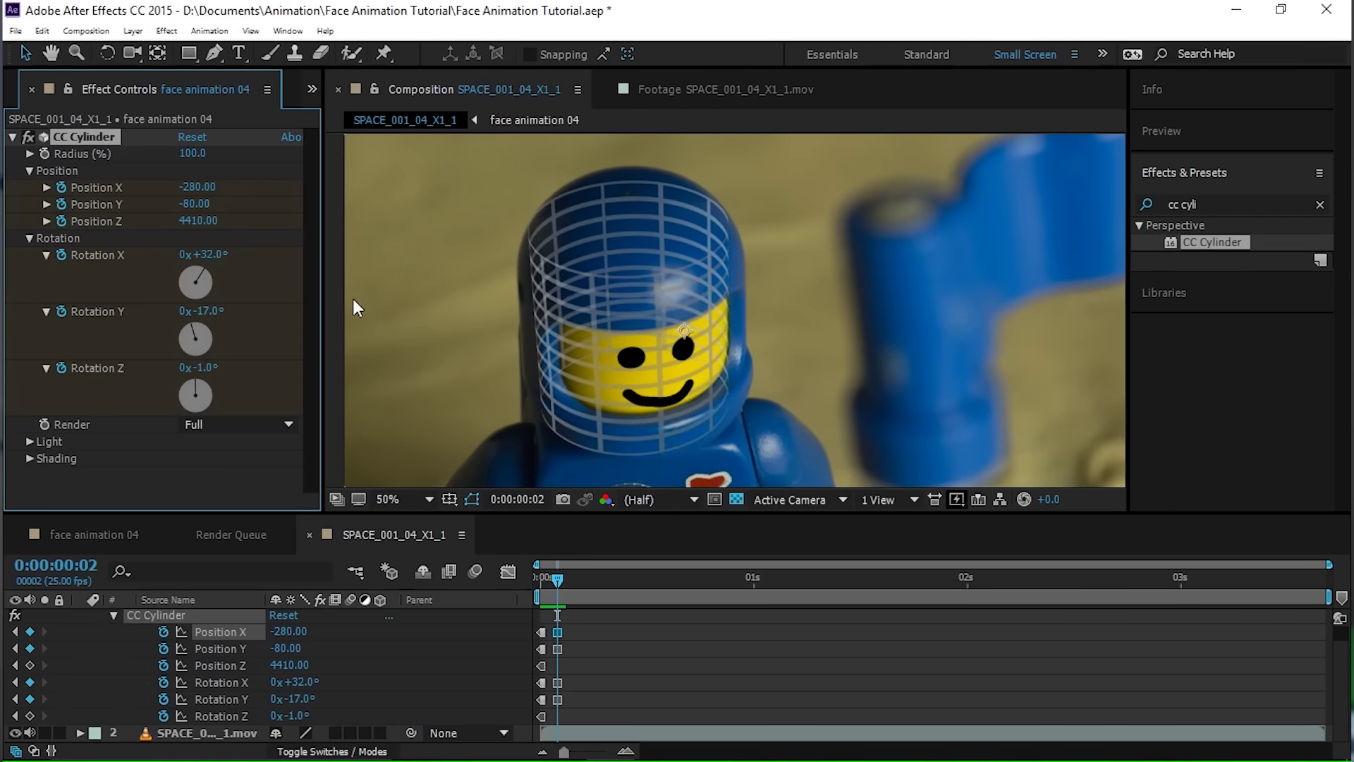
{"action": "key", "text": "Page_Down"}
{"action": "key", "text": "Page_Down"}
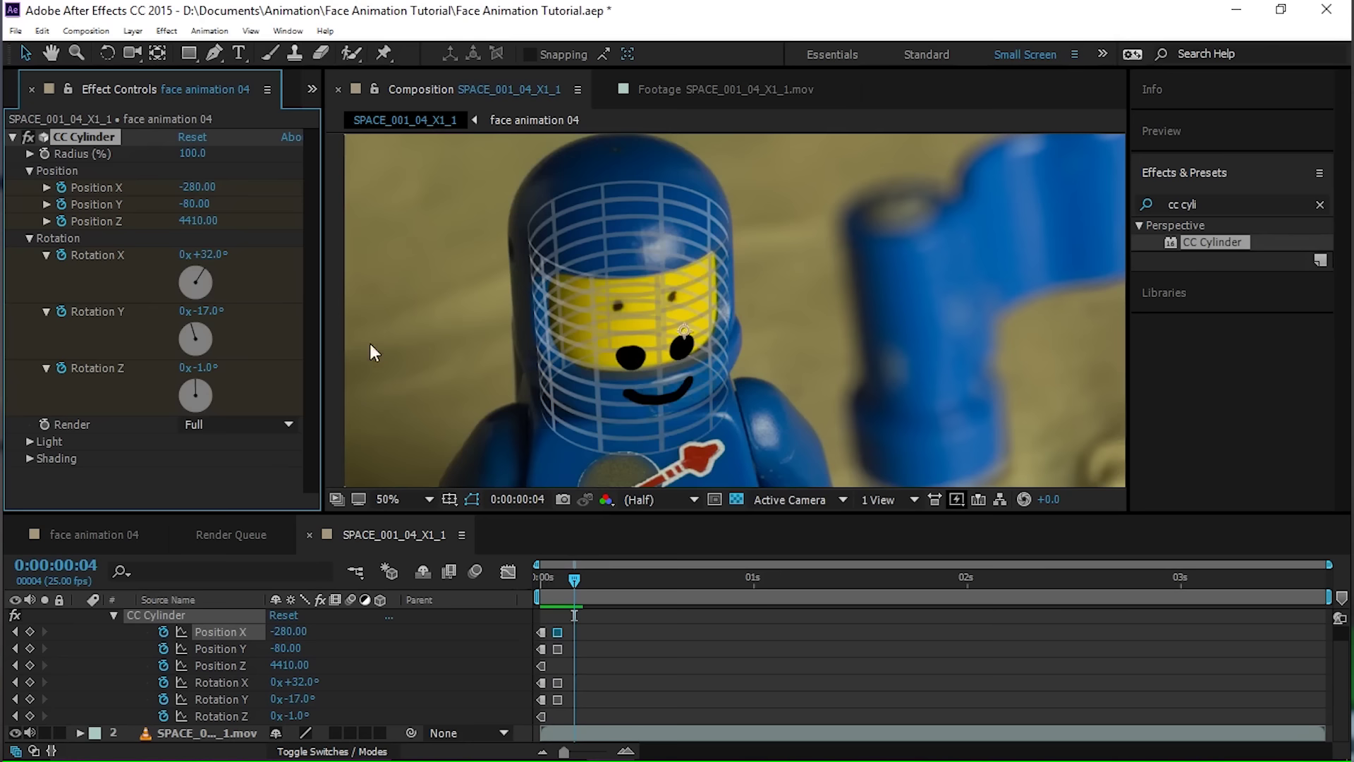
At frame 4, adjust the CC Cylinder Position X to keep the face on the head.
{"action": "left_click", "coordinate": [195, 182]}
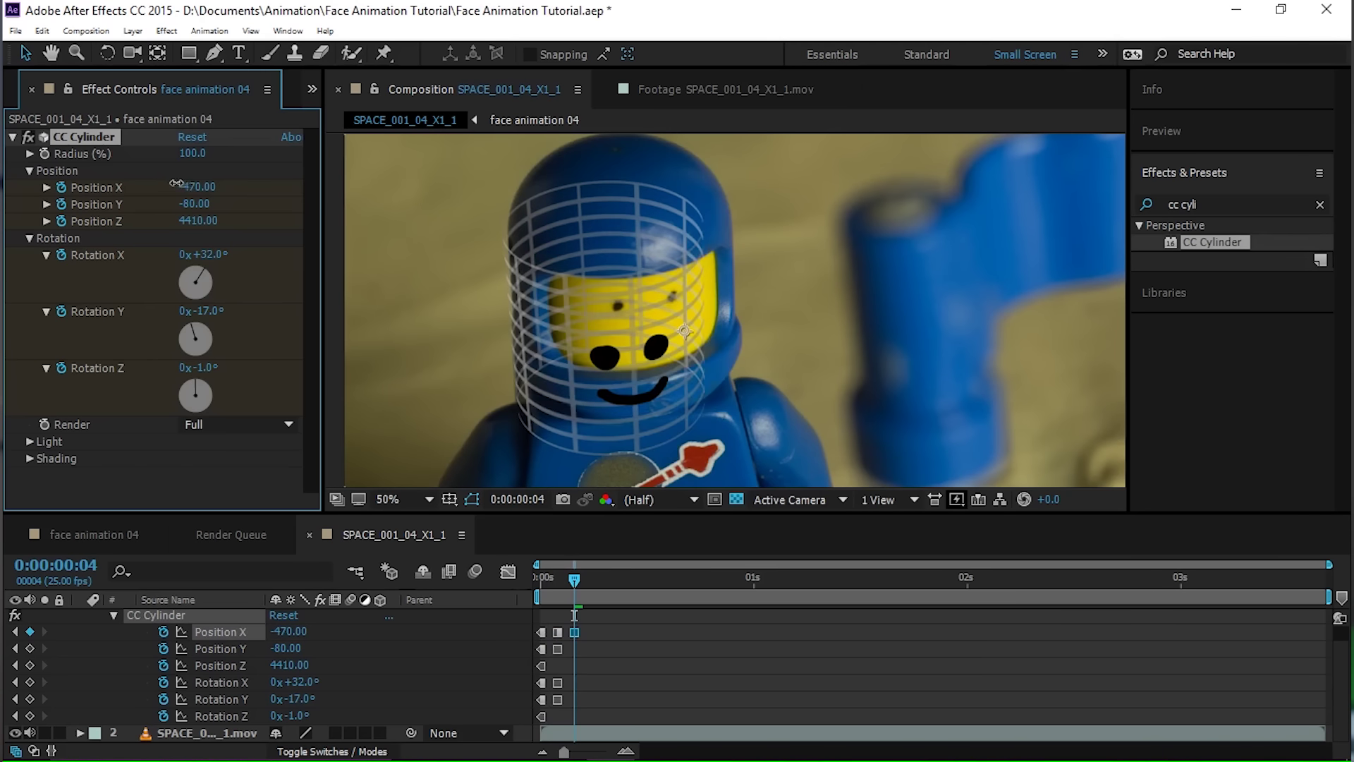
{"action": "left_click_drag", "start_coordinate": [215, 188], "coordinate": [222, 186]}
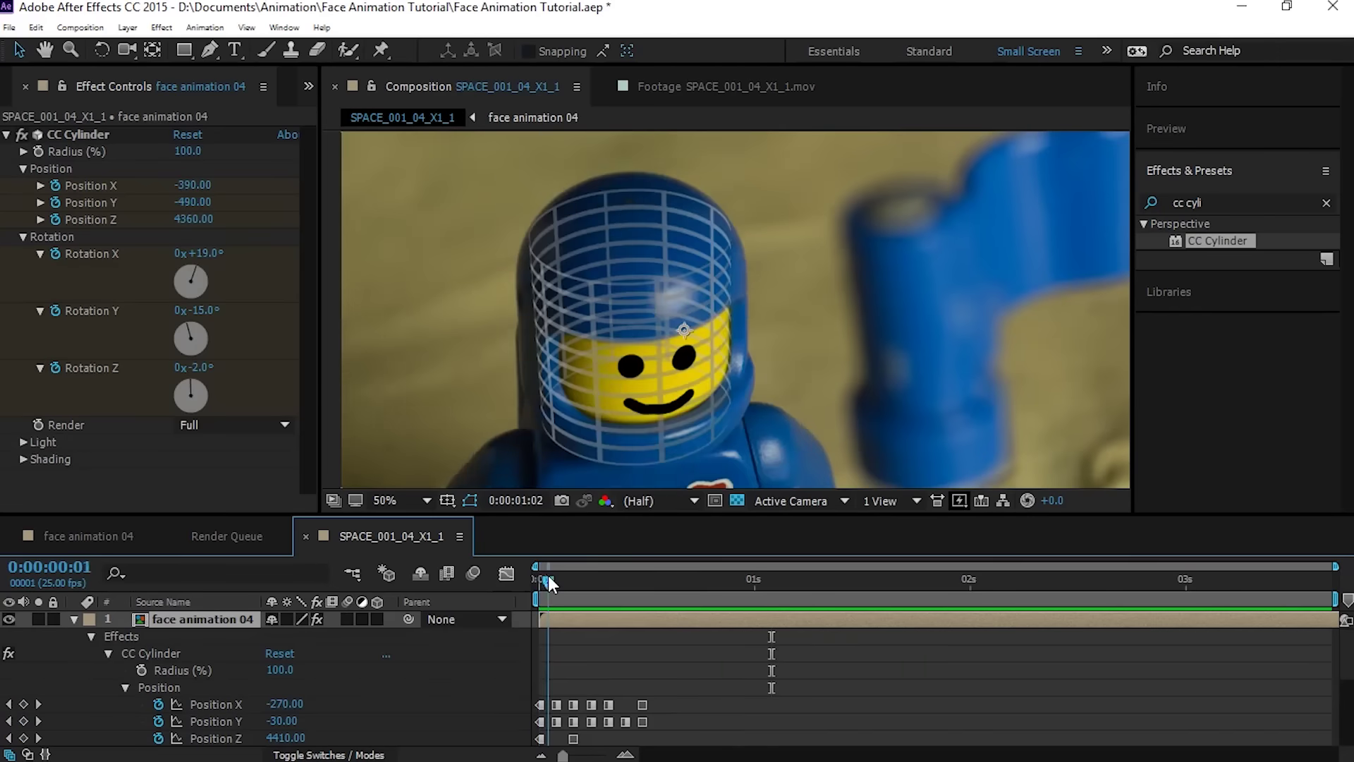
Apply Gaussian Blur to face animation 04 with Blurriness 3 and preview it.
{"action": "left_click_drag", "start_coordinate": [548, 575], "coordinate": [541, 577]}
{"action": "double_click", "coordinate": [191, 618]}
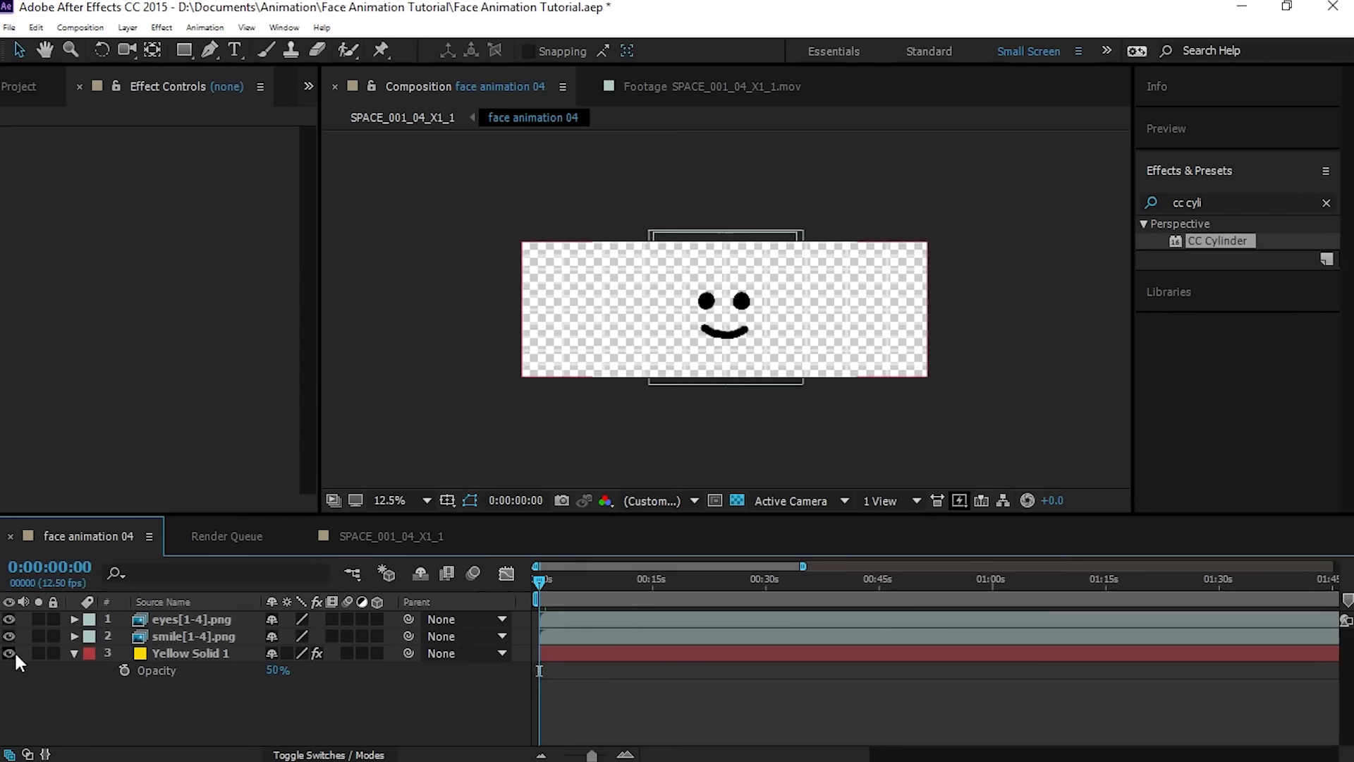
{"action": "left_click", "coordinate": [363, 118]}
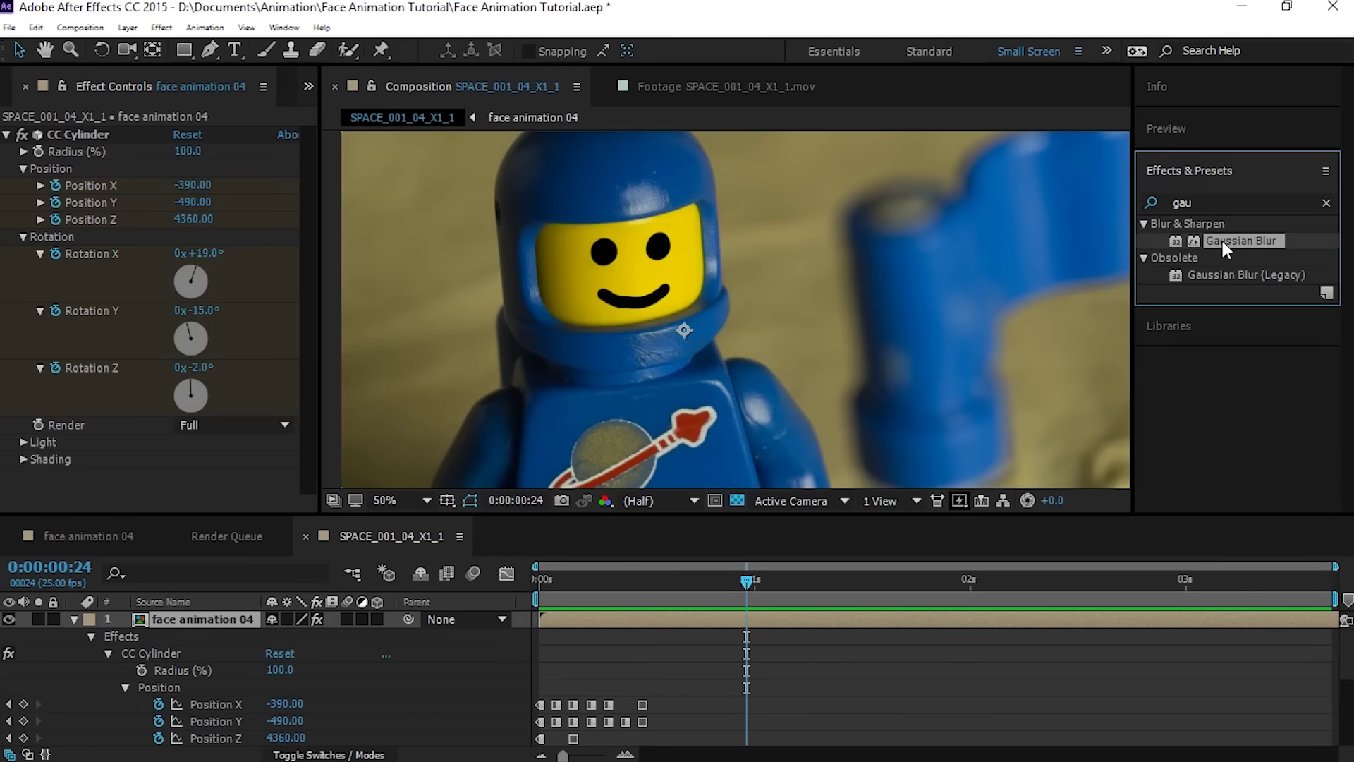
{"action": "left_click_drag", "start_coordinate": [1222, 240], "coordinate": [634, 618]}
{"action": "left_click", "coordinate": [191, 468]}
{"action": "type", "text": "3"}
{"action": "key", "text": "Return"}
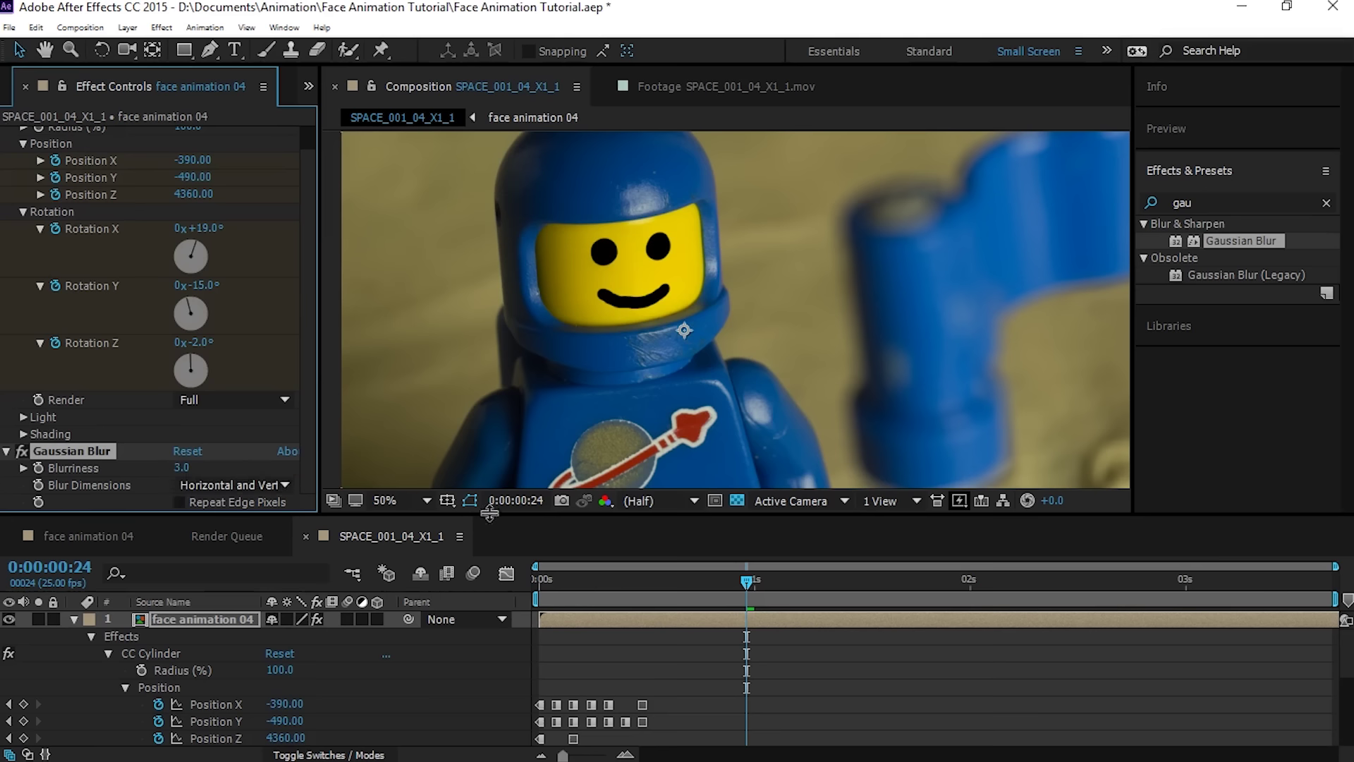
{"action": "left_click", "coordinate": [540, 578]}
{"action": "key", "text": "space"}
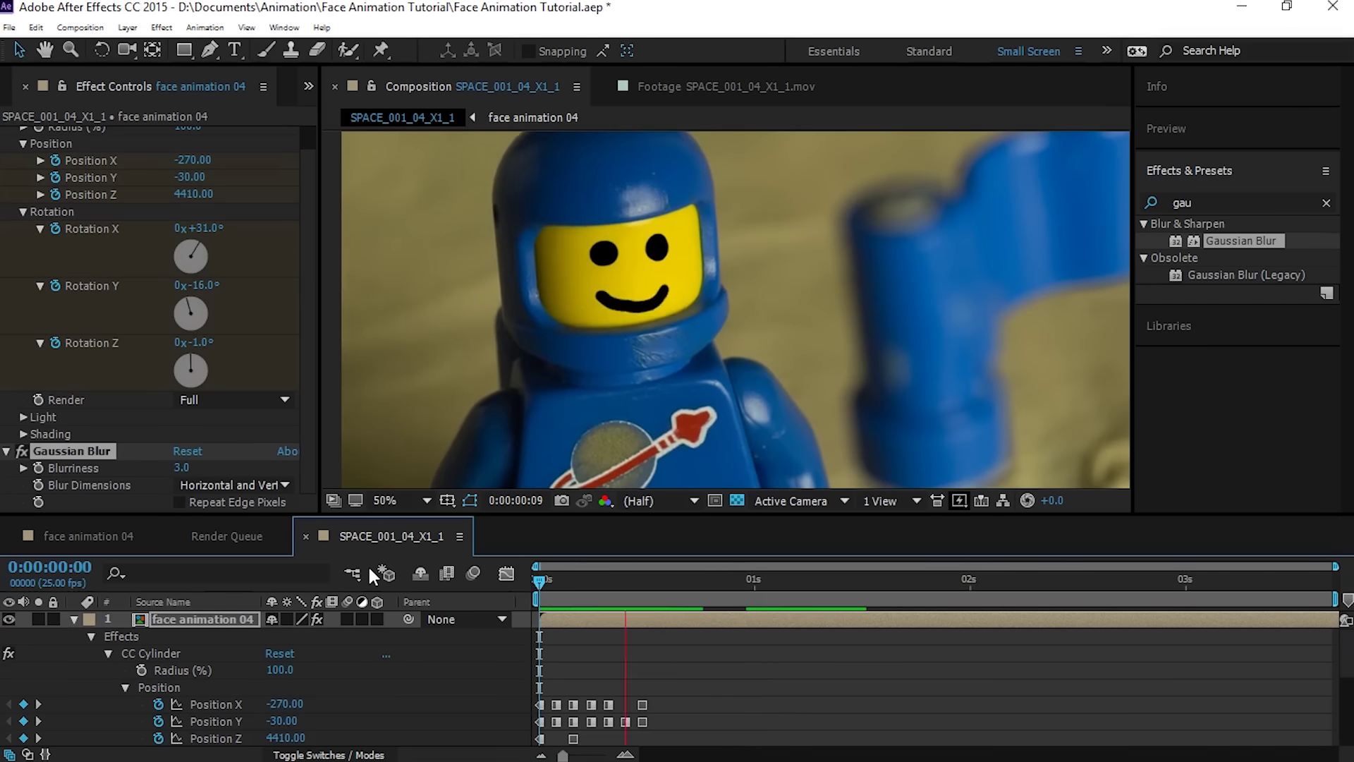
Raise the Gaussian Blur Blurriness to 5.
{"action": "left_click", "coordinate": [181, 468]}
{"action": "type", "text": "5"}
{"action": "key", "text": "Return"}
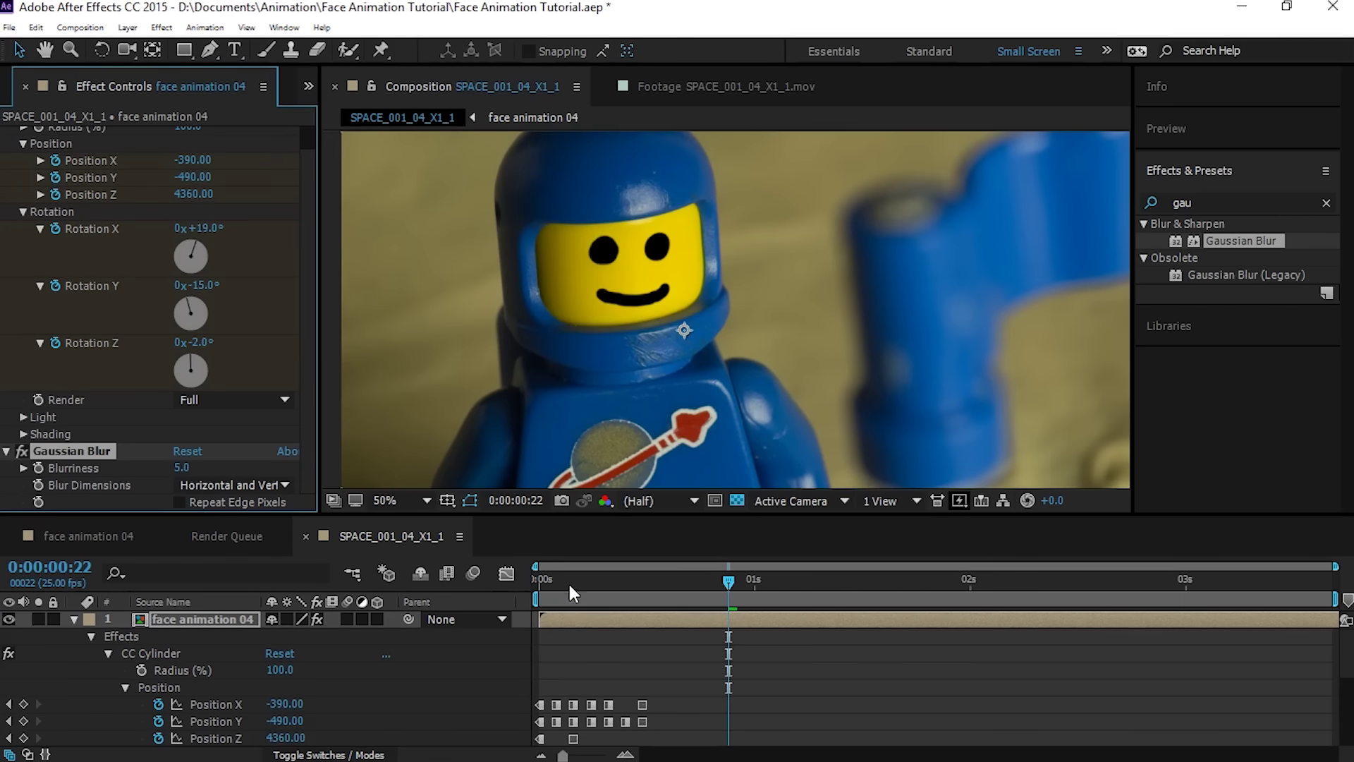
{"action": "left_click", "coordinate": [540, 584]}
Set the face layer's opacity to 90% and preview the animation.
{"action": "key", "text": "t"}
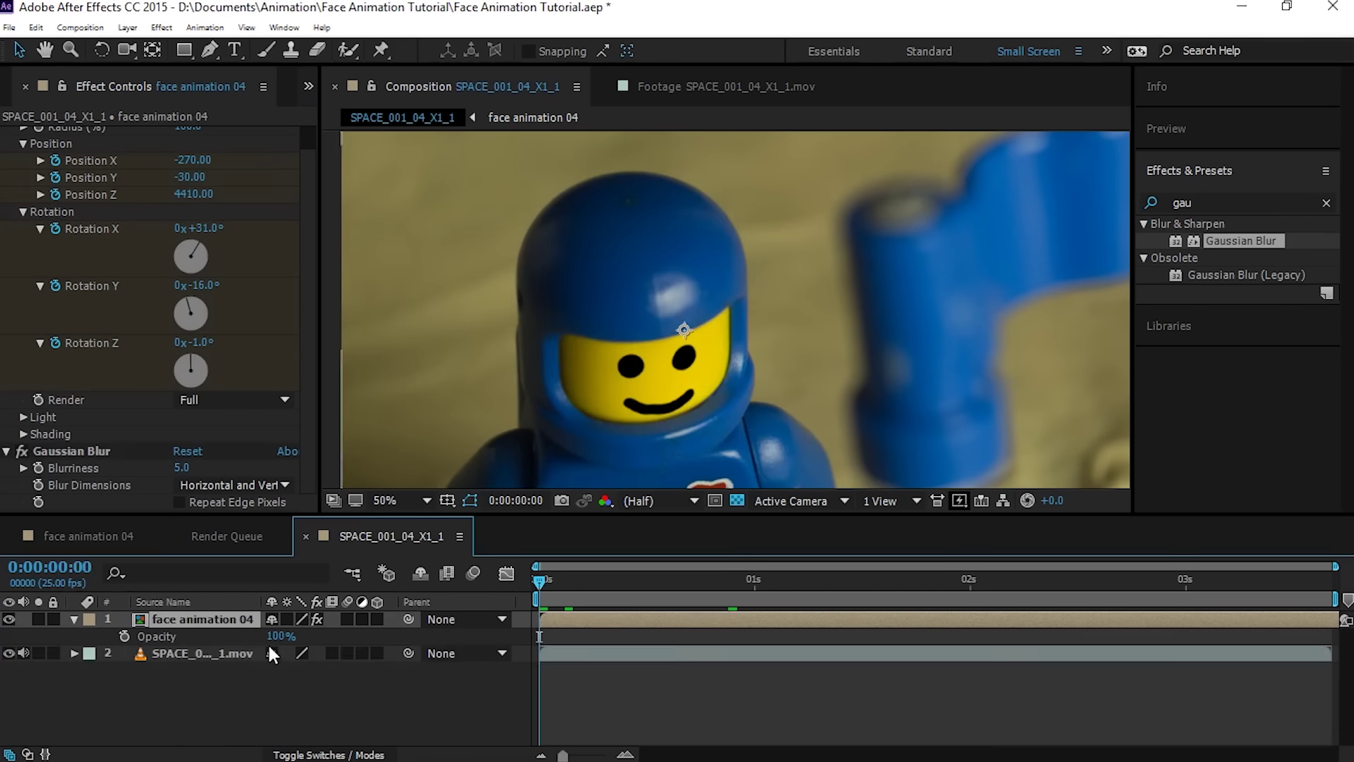
{"action": "left_click", "coordinate": [279, 637]}
{"action": "key", "text": "BackSpace"}
{"action": "type", "text": "90"}
{"action": "key", "text": "Return"}
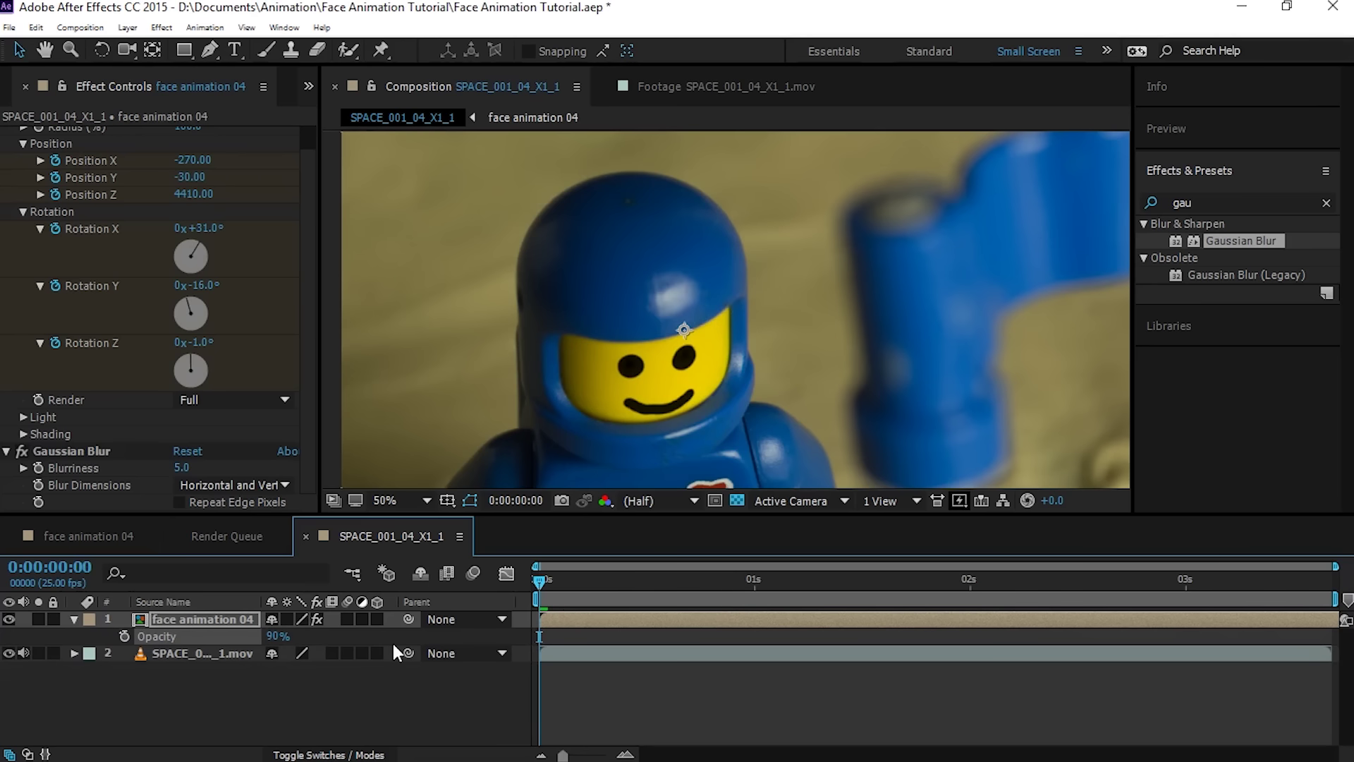
{"action": "key", "text": "space"}
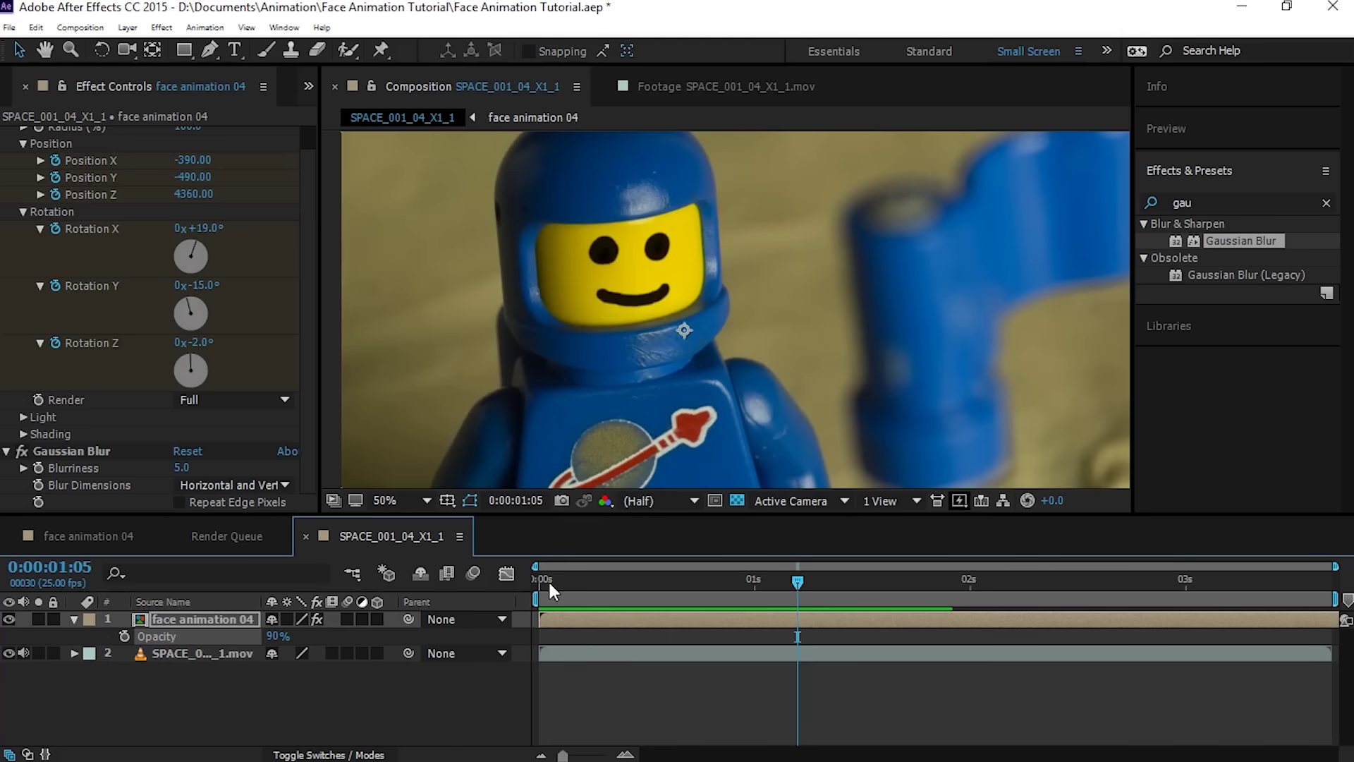
{"action": "key", "text": "space"}
{"action": "left_click_drag", "start_coordinate": [261, 635], "coordinate": [345, 687]}
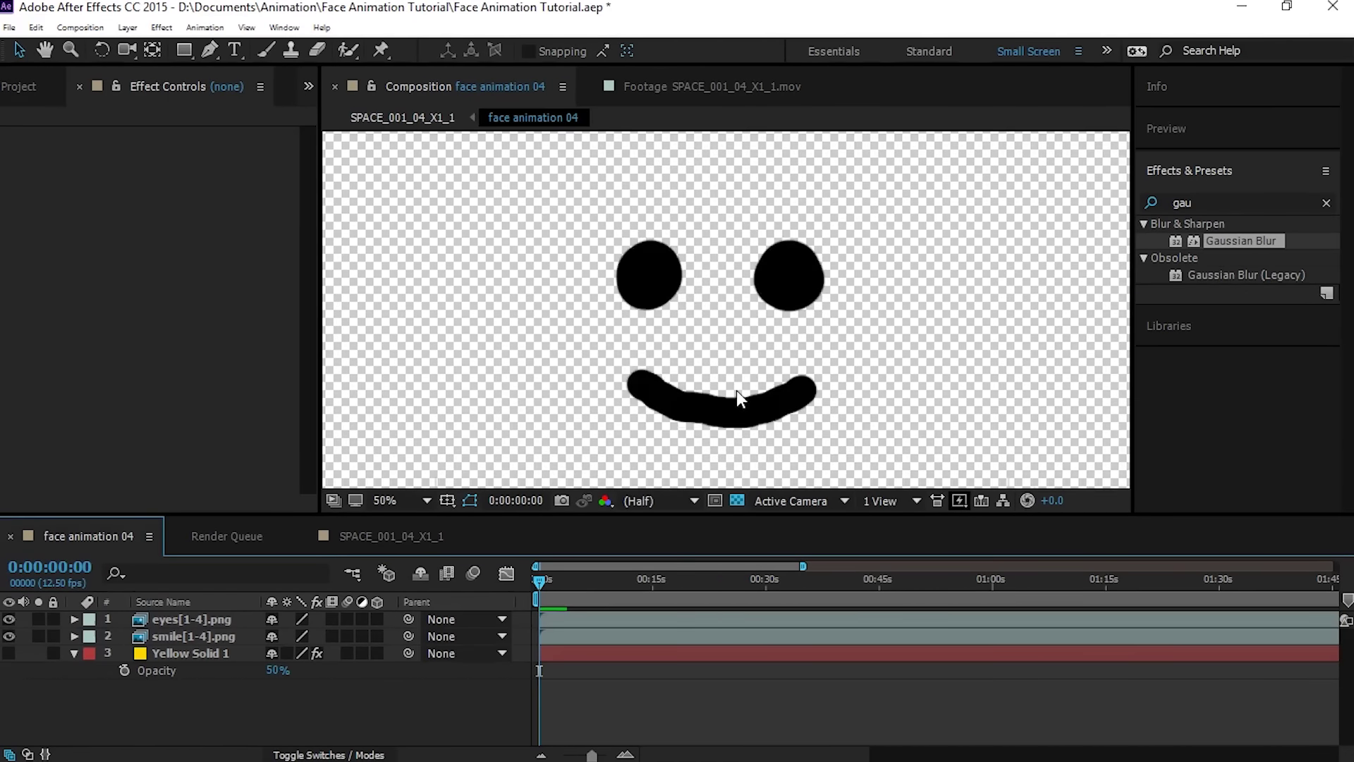
{"action": "scroll", "coordinate": [736, 391], "scroll_direction": "down", "scroll_amount": 2}
{"action": "left_click", "coordinate": [187, 624]}
{"action": "left_click", "coordinate": [188, 635]}
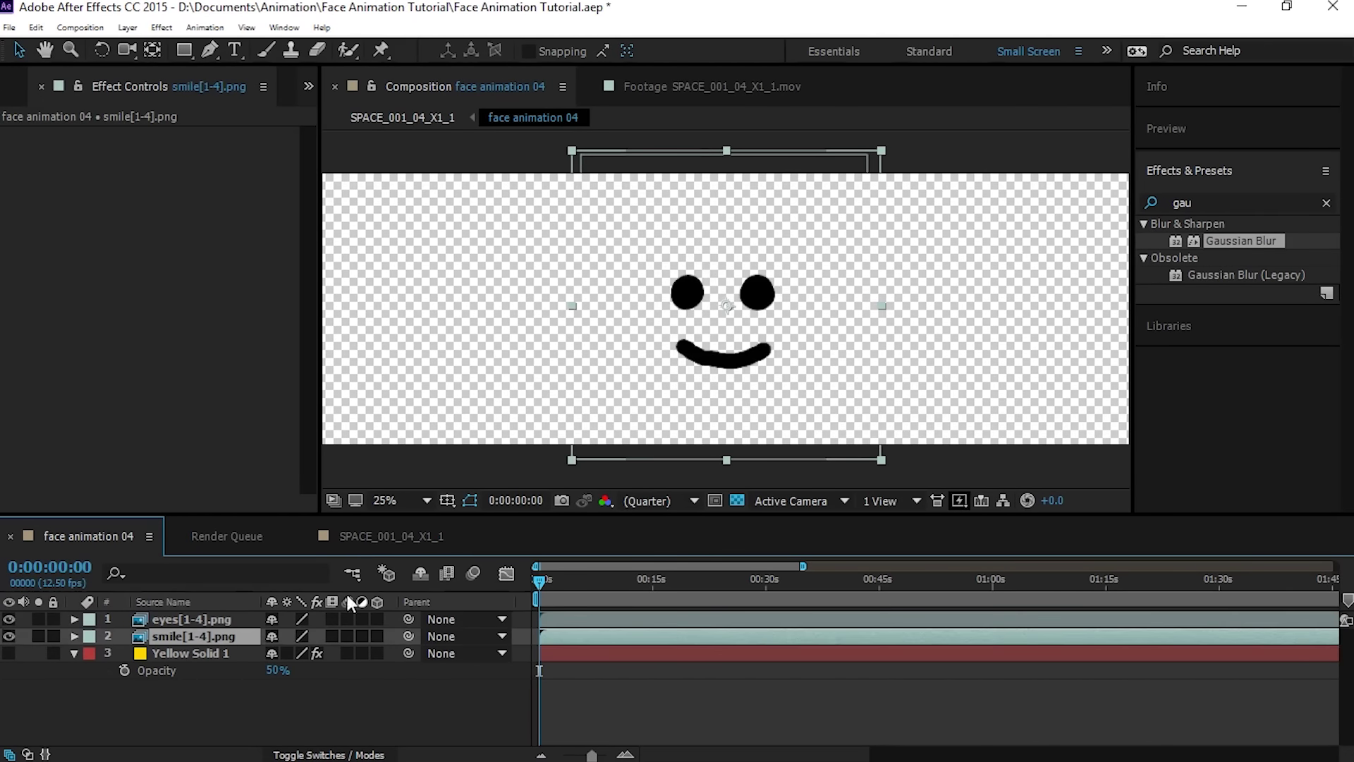
{"action": "left_click_drag", "start_coordinate": [881, 459], "coordinate": [754, 397]}
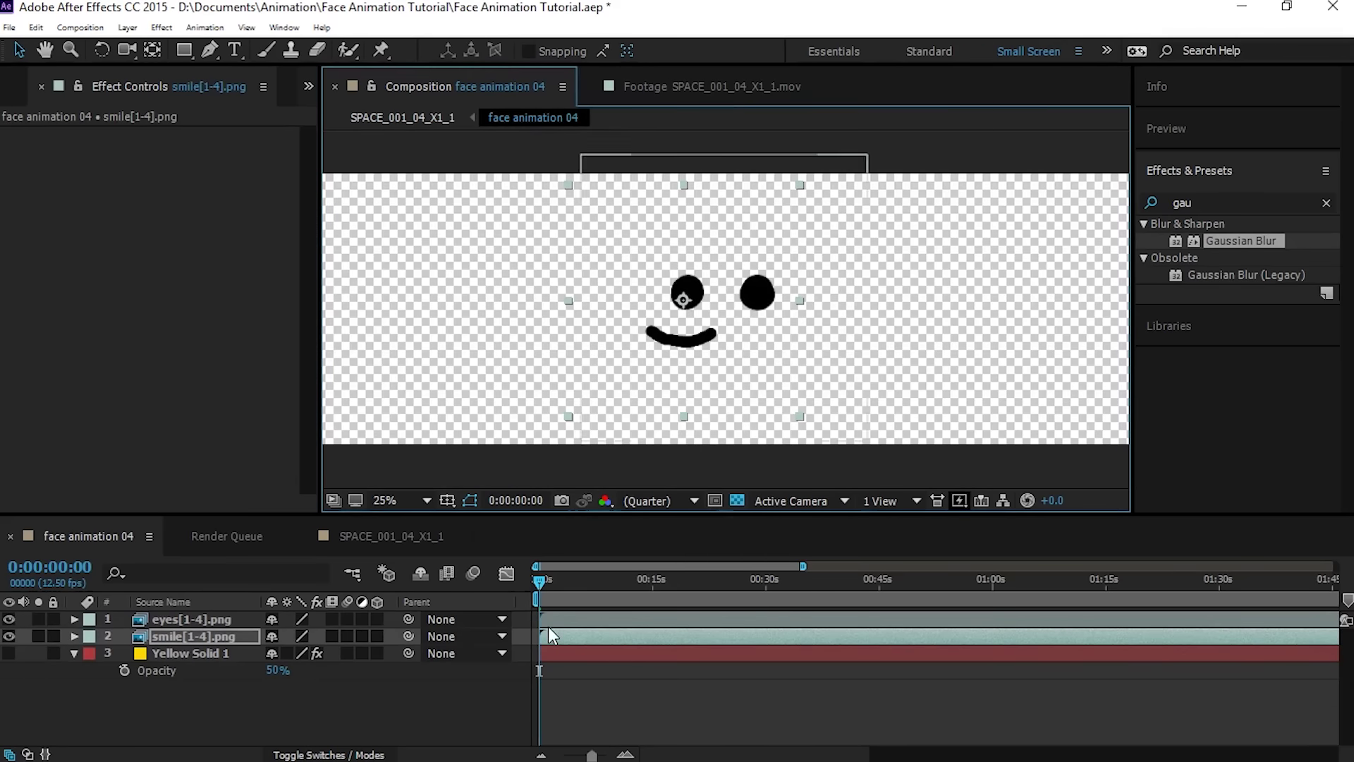
{"action": "key", "text": "t"}
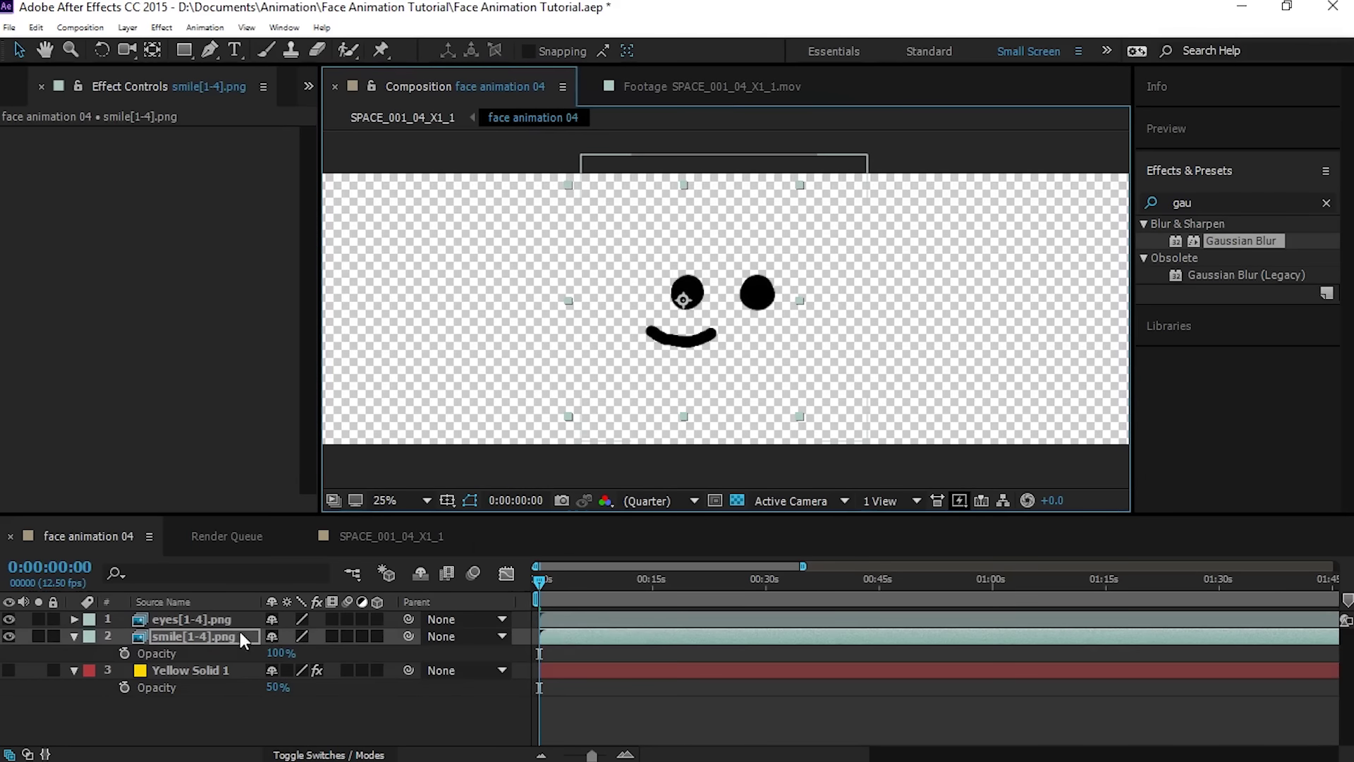
{"action": "key", "text": "p"}
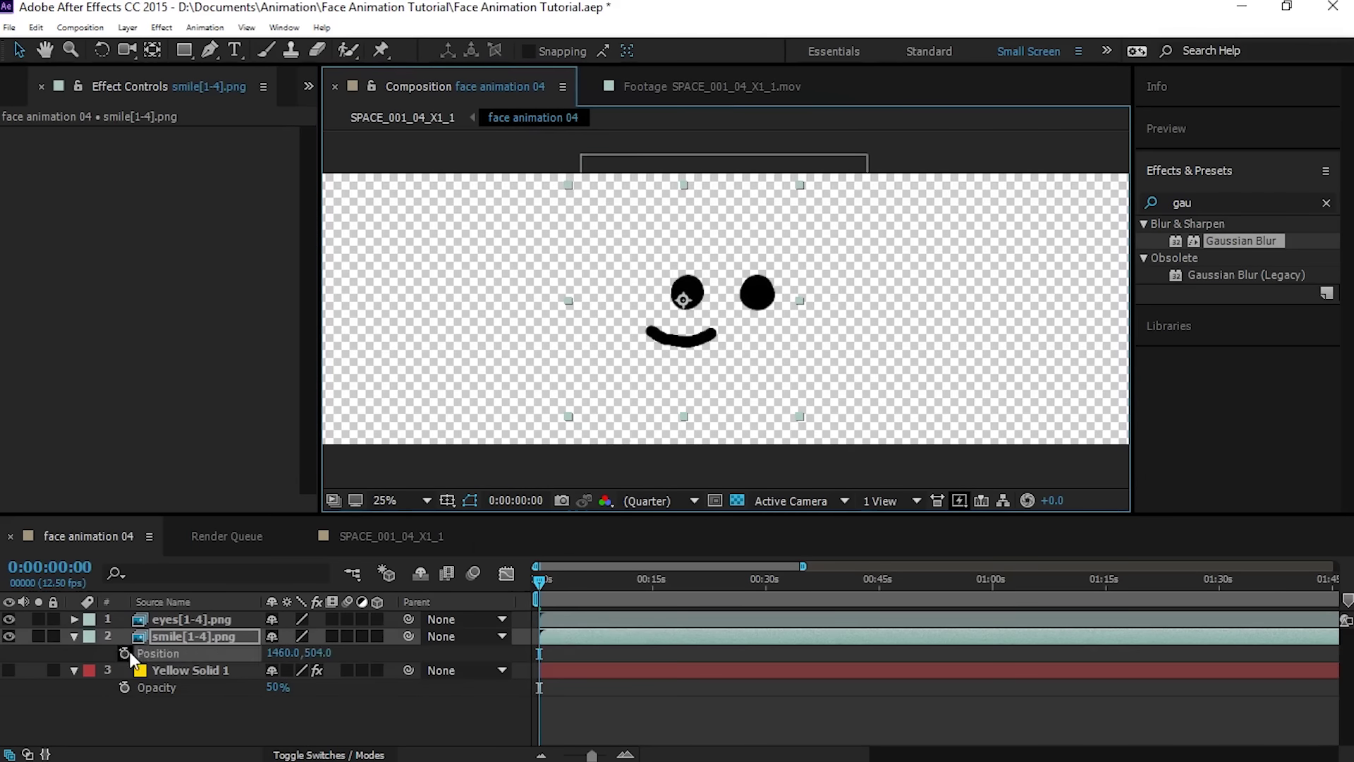
{"action": "left_click", "coordinate": [124, 653]}
{"action": "left_click_drag", "start_coordinate": [539, 580], "coordinate": [663, 588]}
{"action": "left_click", "coordinate": [423, 117]}
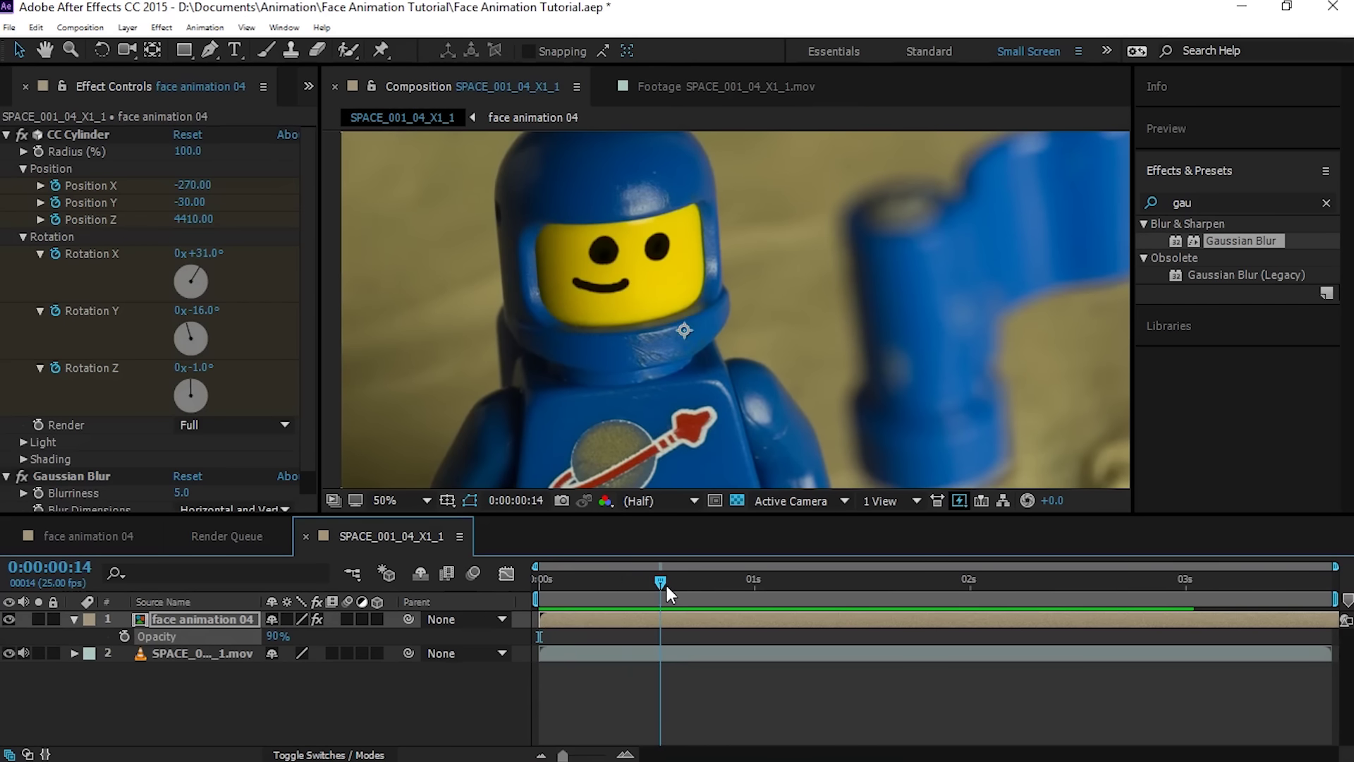
{"action": "double_click", "coordinate": [239, 620]}
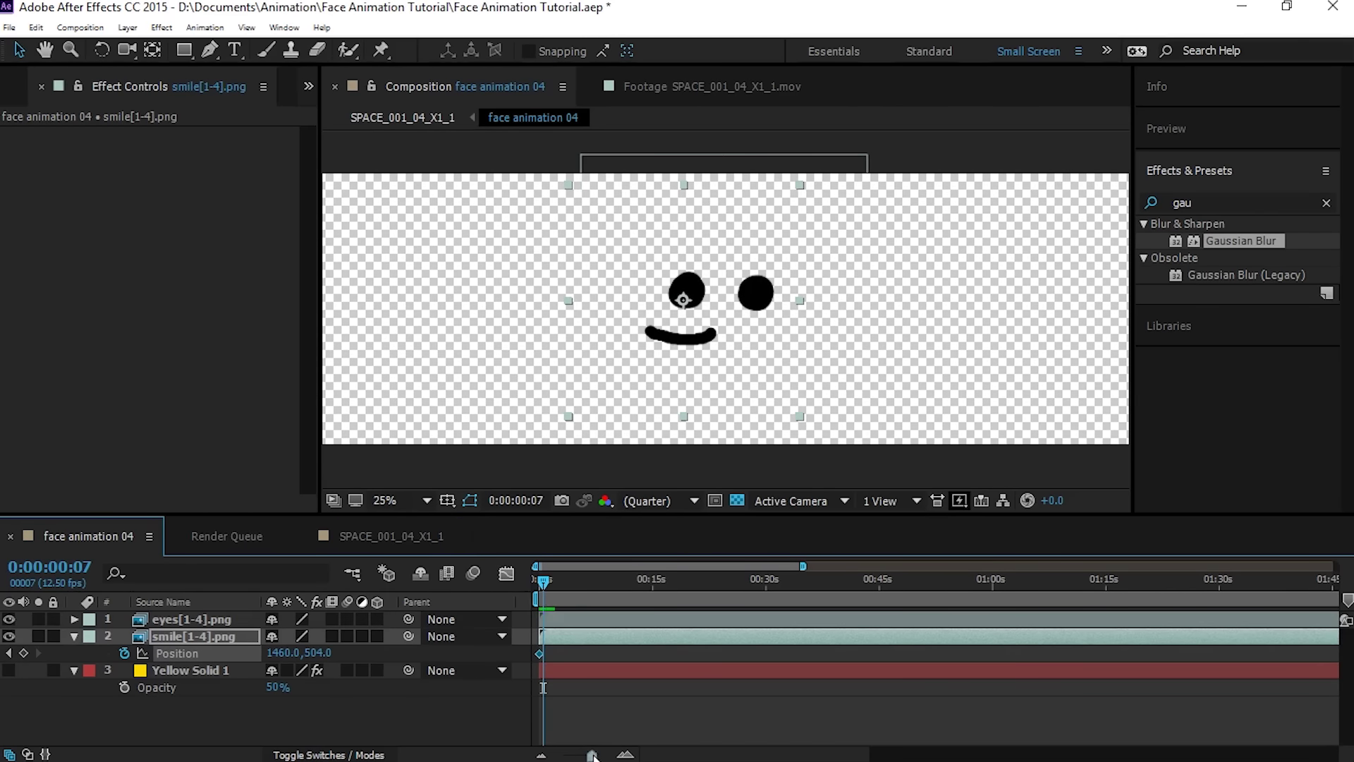
{"action": "left_click", "coordinate": [626, 755]}
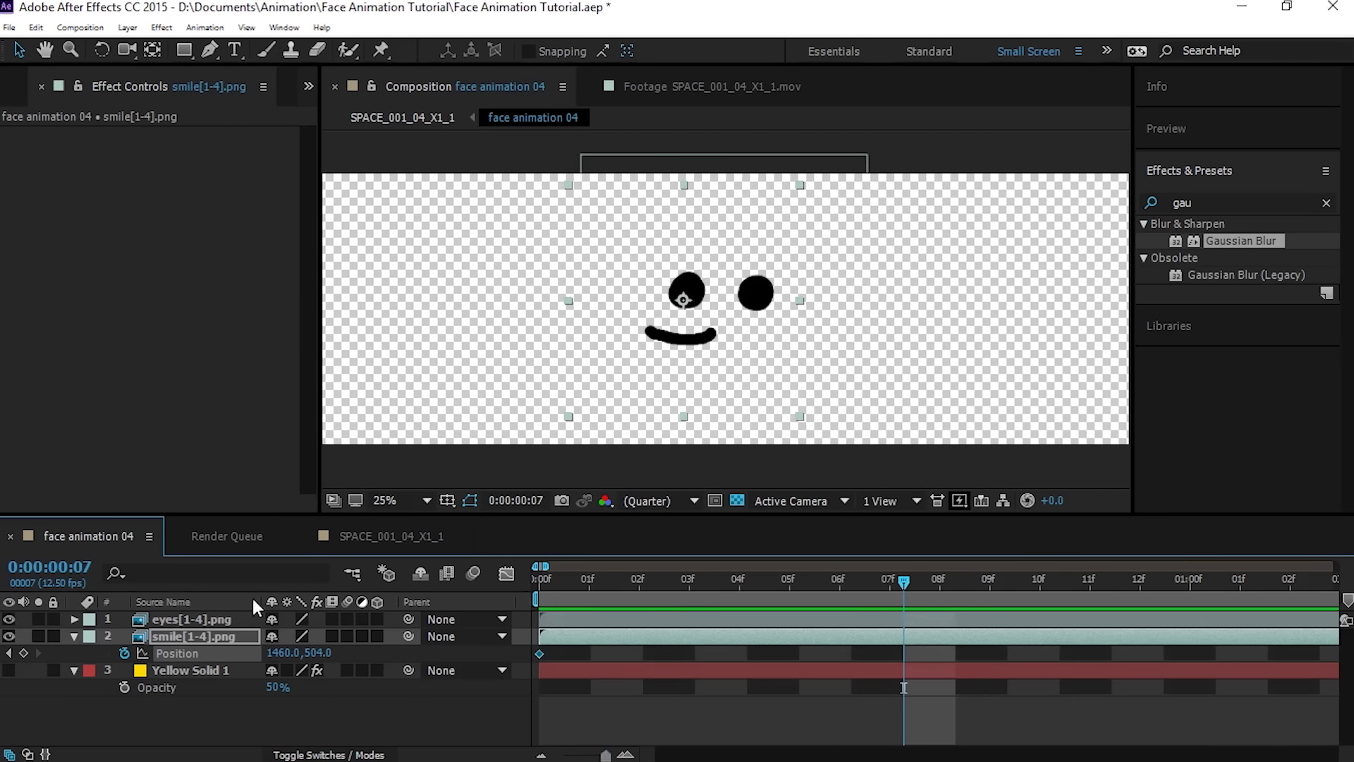
{"action": "left_click_drag", "start_coordinate": [681, 345], "coordinate": [725, 356]}
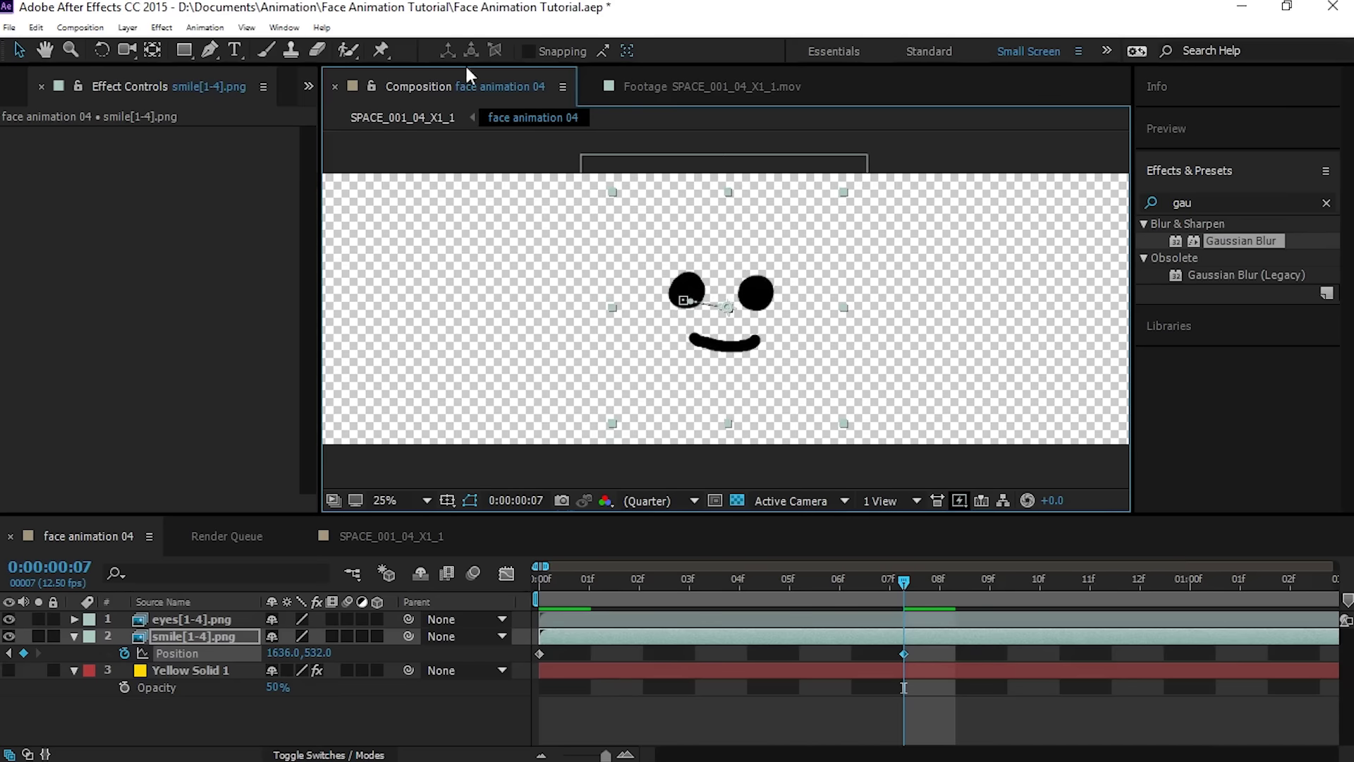
{"action": "left_click", "coordinate": [440, 117]}
{"action": "left_click_drag", "start_coordinate": [632, 583], "coordinate": [350, 557]}
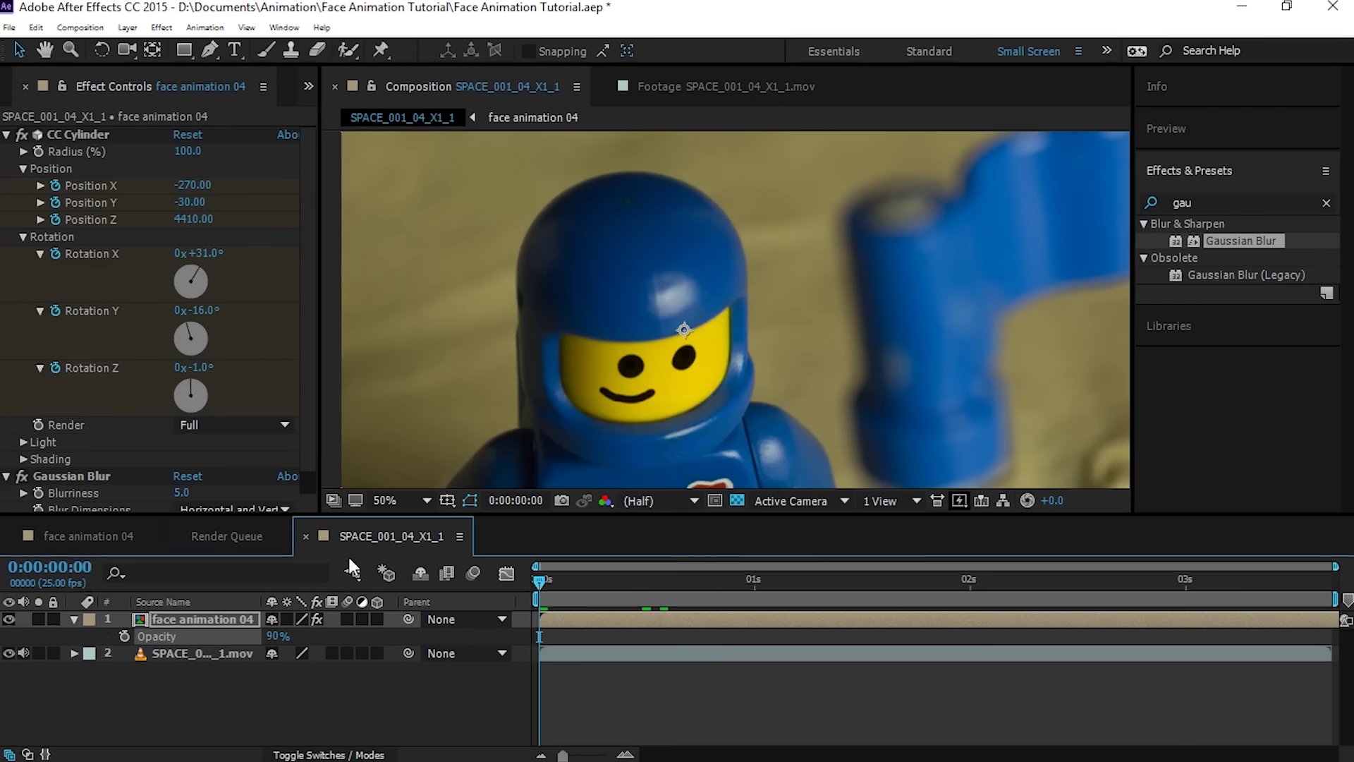
{"action": "key", "text": "space"}
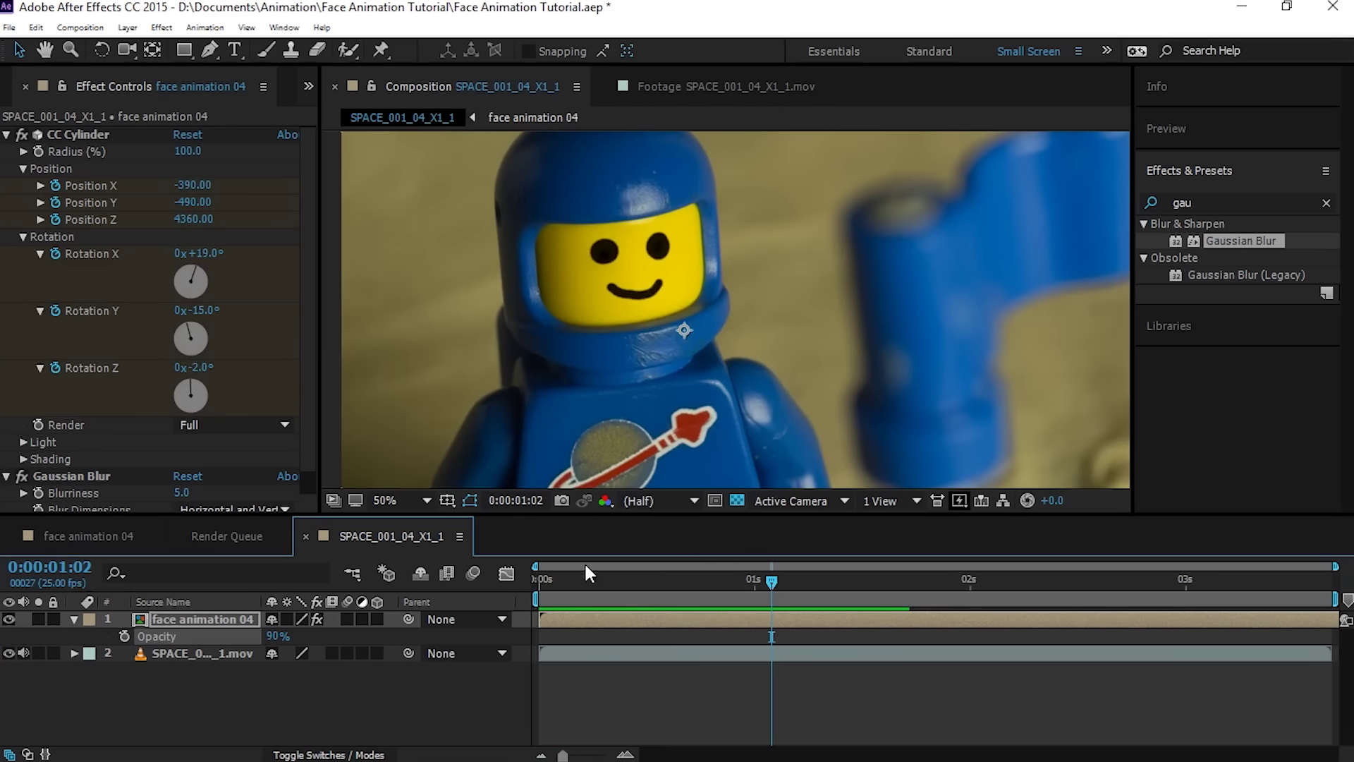
{"action": "key", "text": "space"}
In the face animation 04 precomp, keyframe the smile shifting right at frame 6.
{"action": "double_click", "coordinate": [173, 613]}
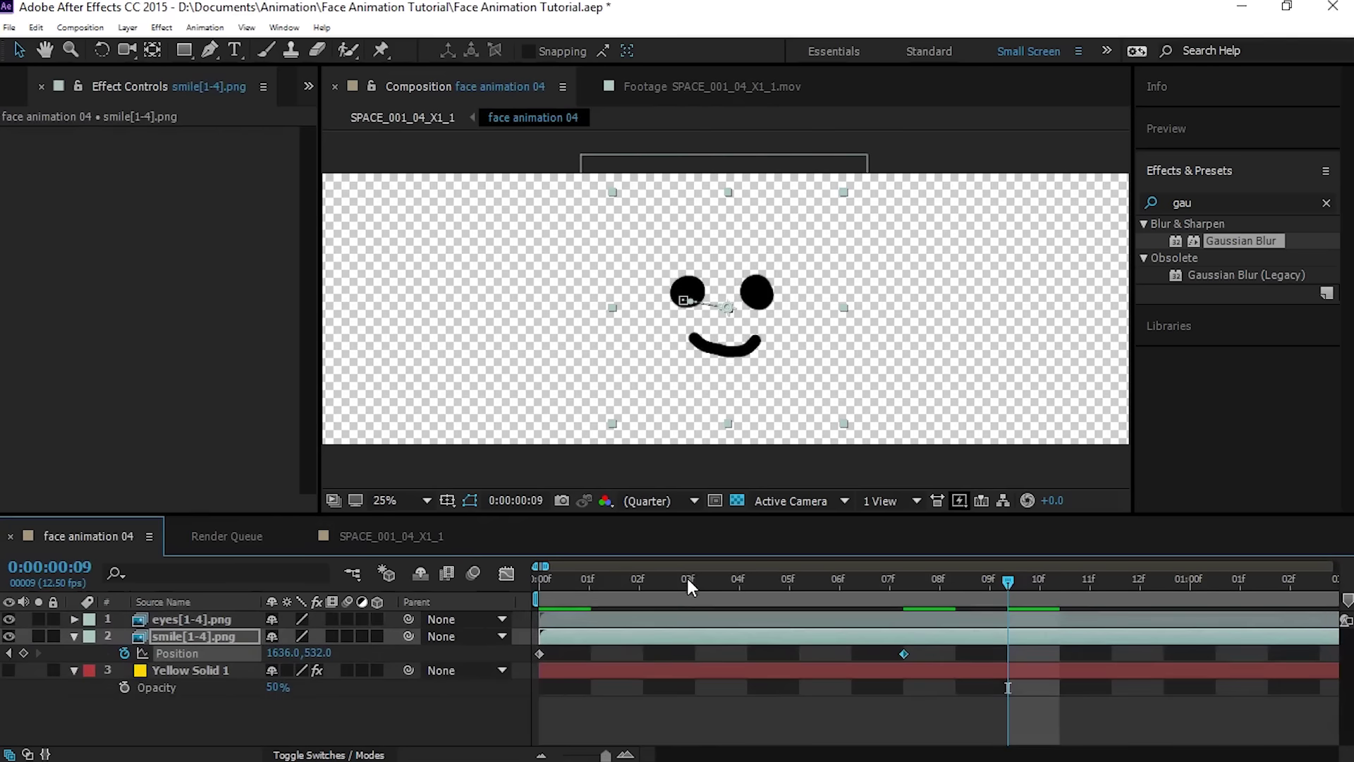
{"action": "key", "text": "Home"}
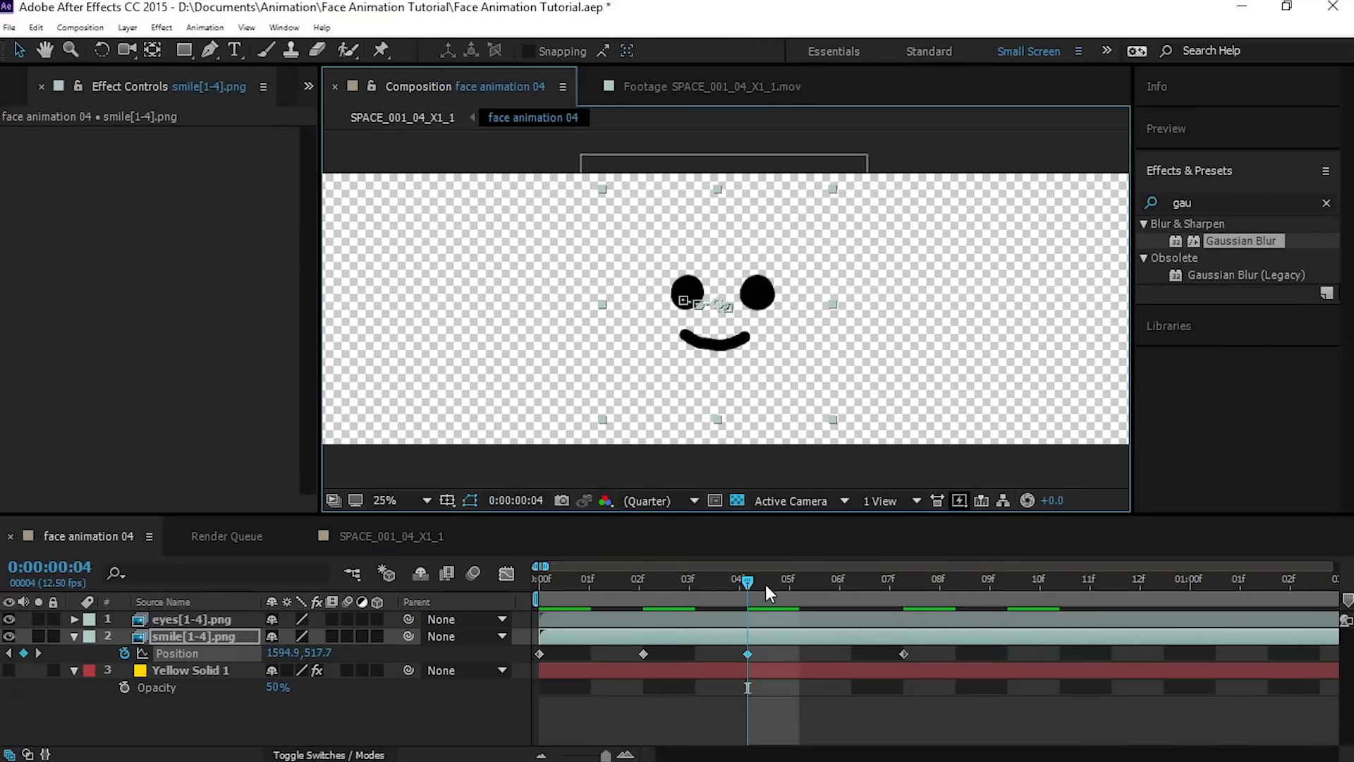
{"action": "left_click_drag", "start_coordinate": [823, 582], "coordinate": [846, 575]}
{"action": "left_click_drag", "start_coordinate": [788, 359], "coordinate": [802, 358]}
{"action": "left_click", "coordinate": [904, 654]}
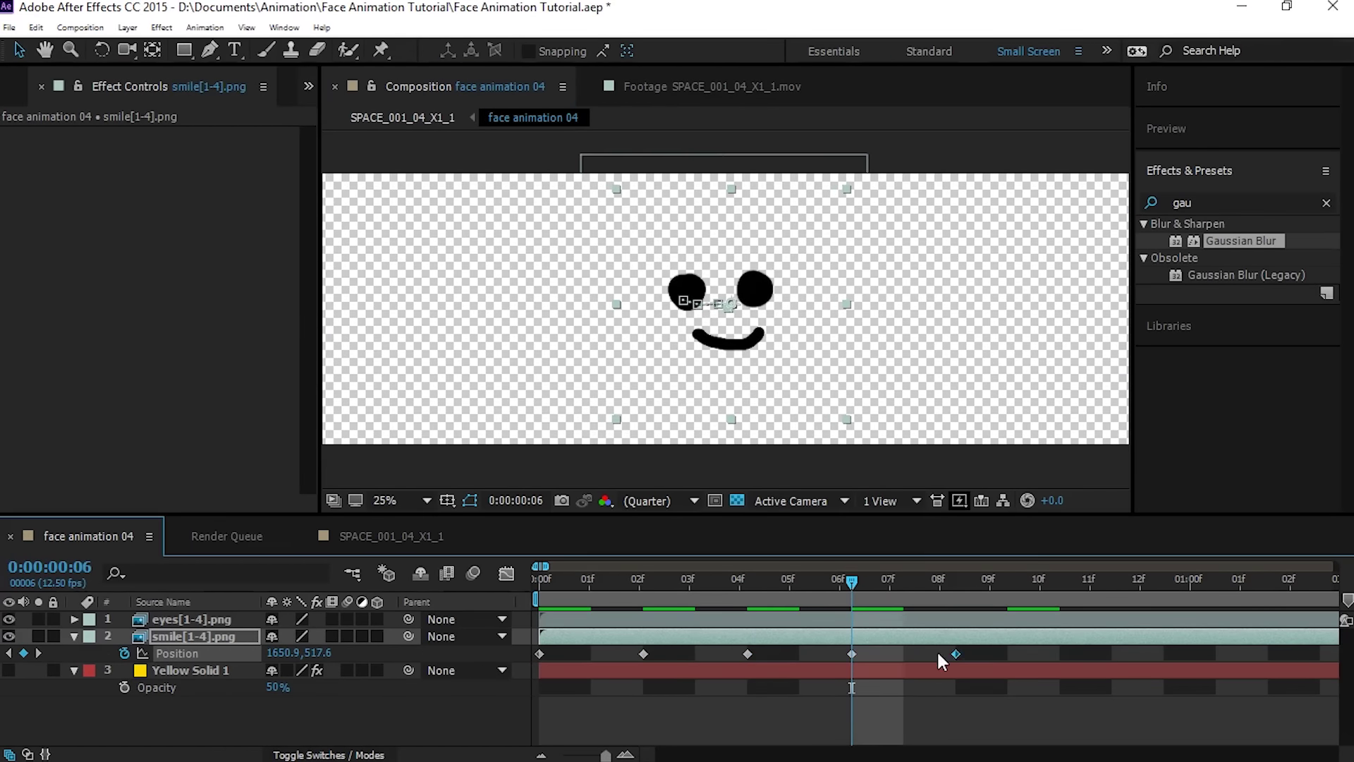
Turn all the smile's Position keyframes into hold keyframes and preview the jump.
{"action": "left_click_drag", "start_coordinate": [973, 660], "coordinate": [447, 656]}
{"action": "right_click", "coordinate": [541, 654]}
{"action": "left_click", "coordinate": [606, 551]}
{"action": "key", "text": "Home"}
{"action": "key", "text": "space"}
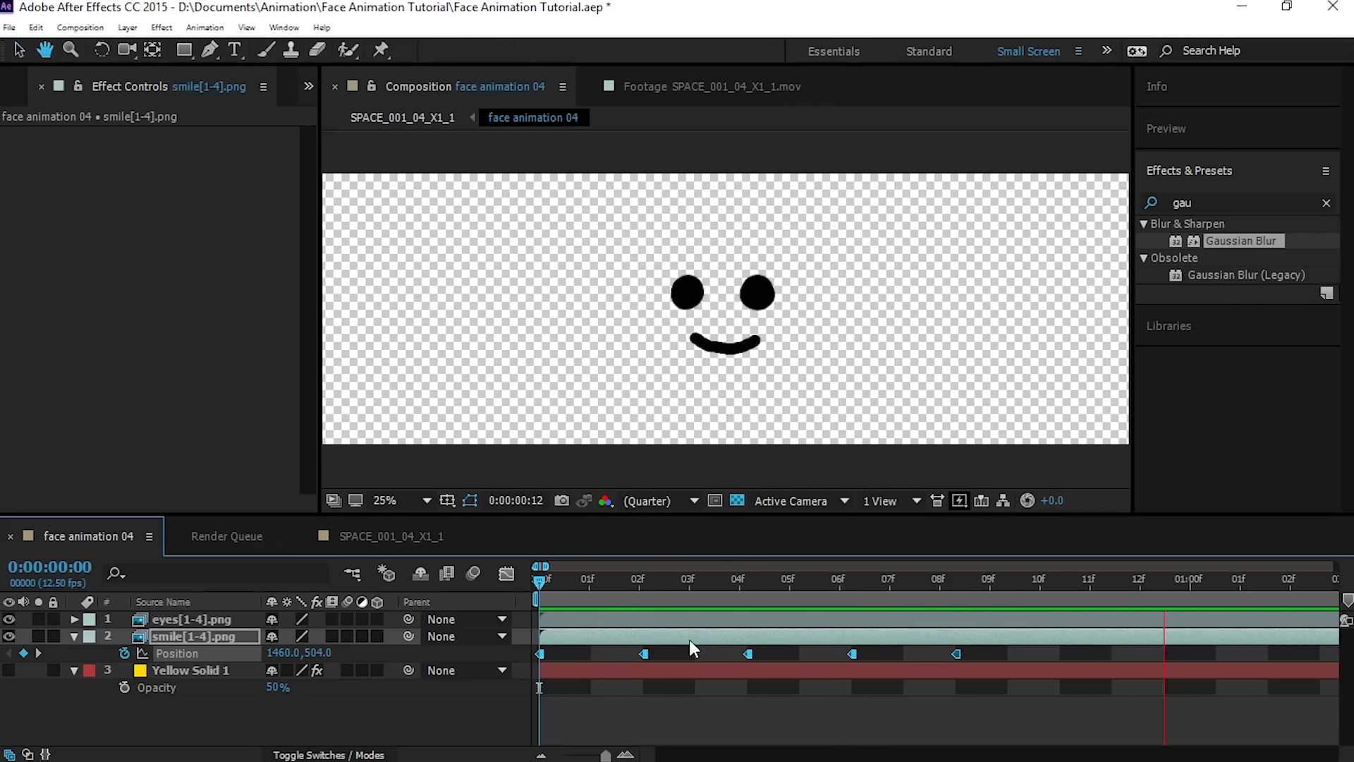
Move the smile keyframes earlier to frames 3 and 4, then preview the SPACE_001_04_X1_1 shot.
{"action": "left_click", "coordinate": [852, 654]}
{"action": "left_click_drag", "start_coordinate": [852, 653], "coordinate": [699, 654]}
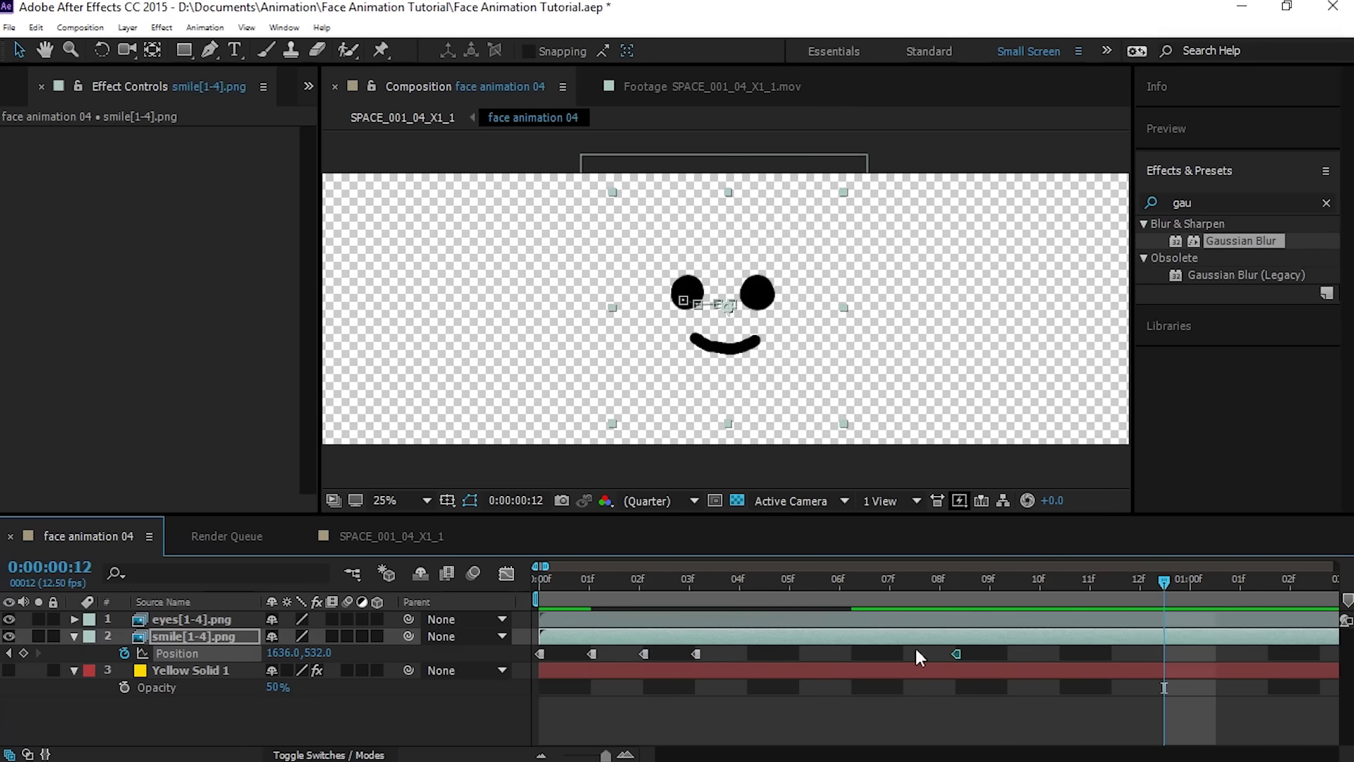
{"action": "left_click_drag", "start_coordinate": [904, 654], "coordinate": [748, 654]}
{"action": "left_click", "coordinate": [403, 117]}
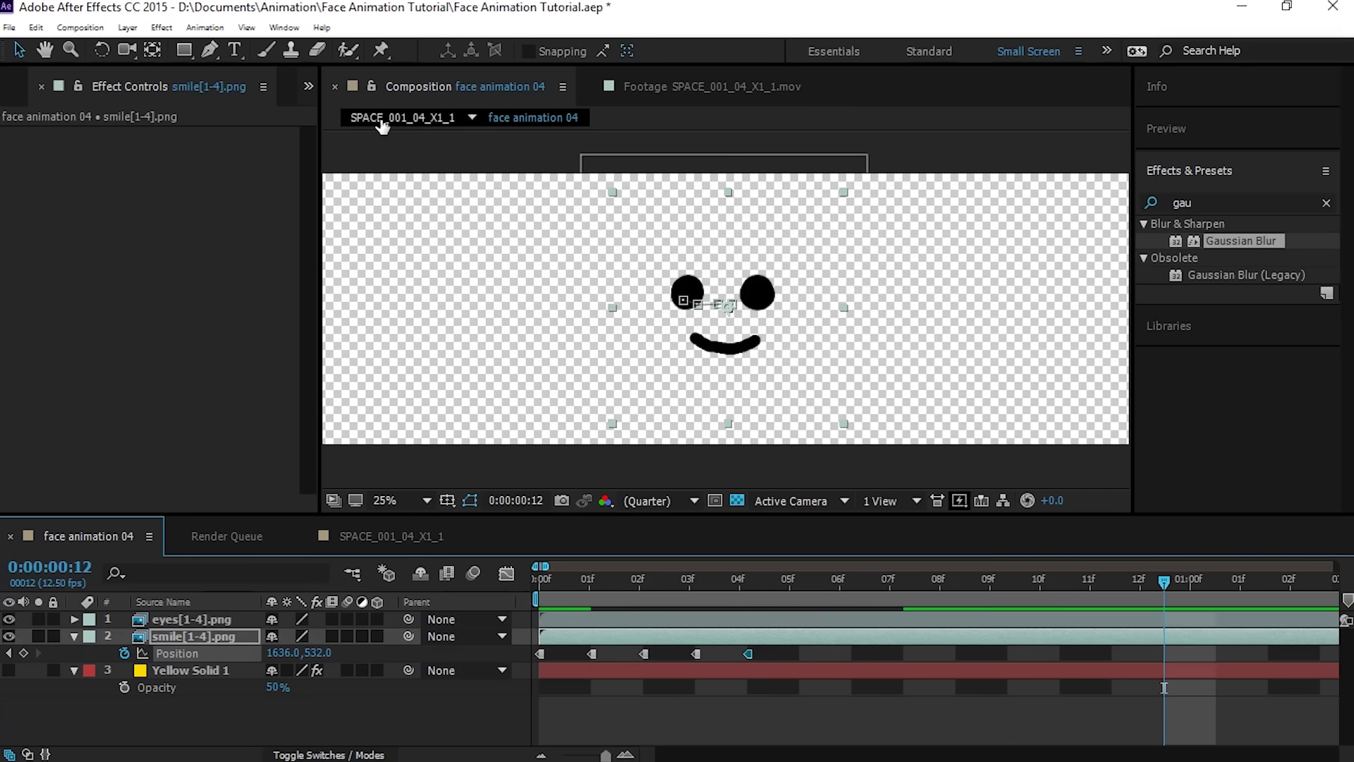
{"action": "key", "text": "space"}
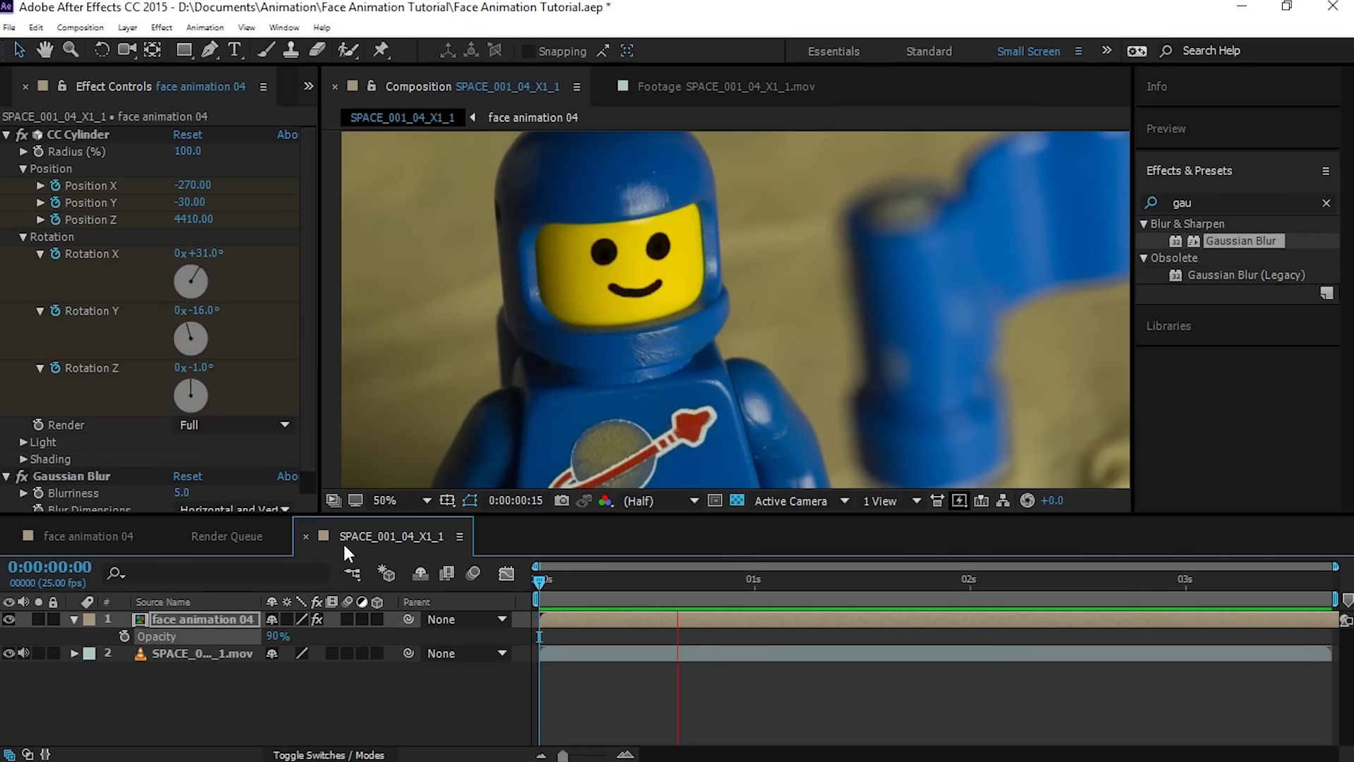
{"action": "key", "text": "space"}
{"action": "key", "text": "space"}
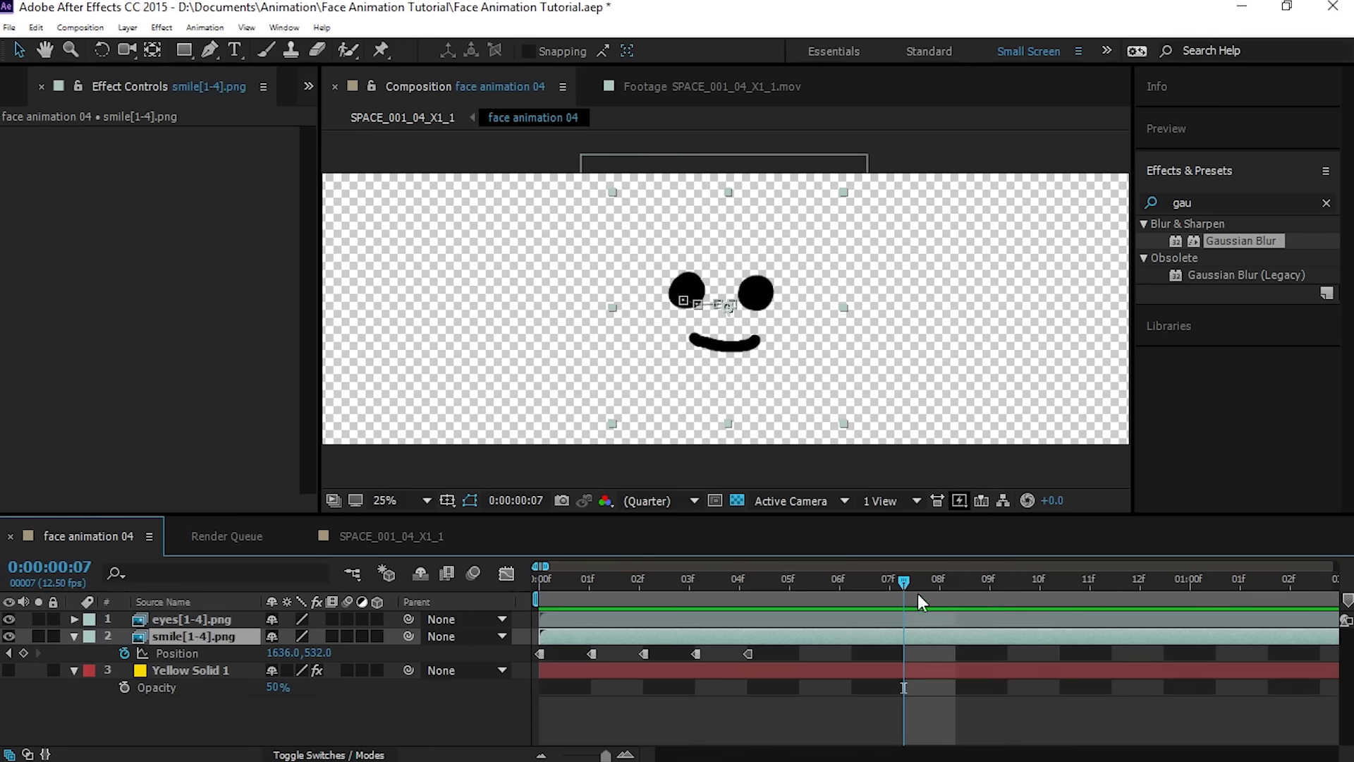
Split the smile layer at frame 6 and rotate the new piece about 180° upside down.
{"action": "left_click_drag", "start_coordinate": [910, 580], "coordinate": [844, 582]}
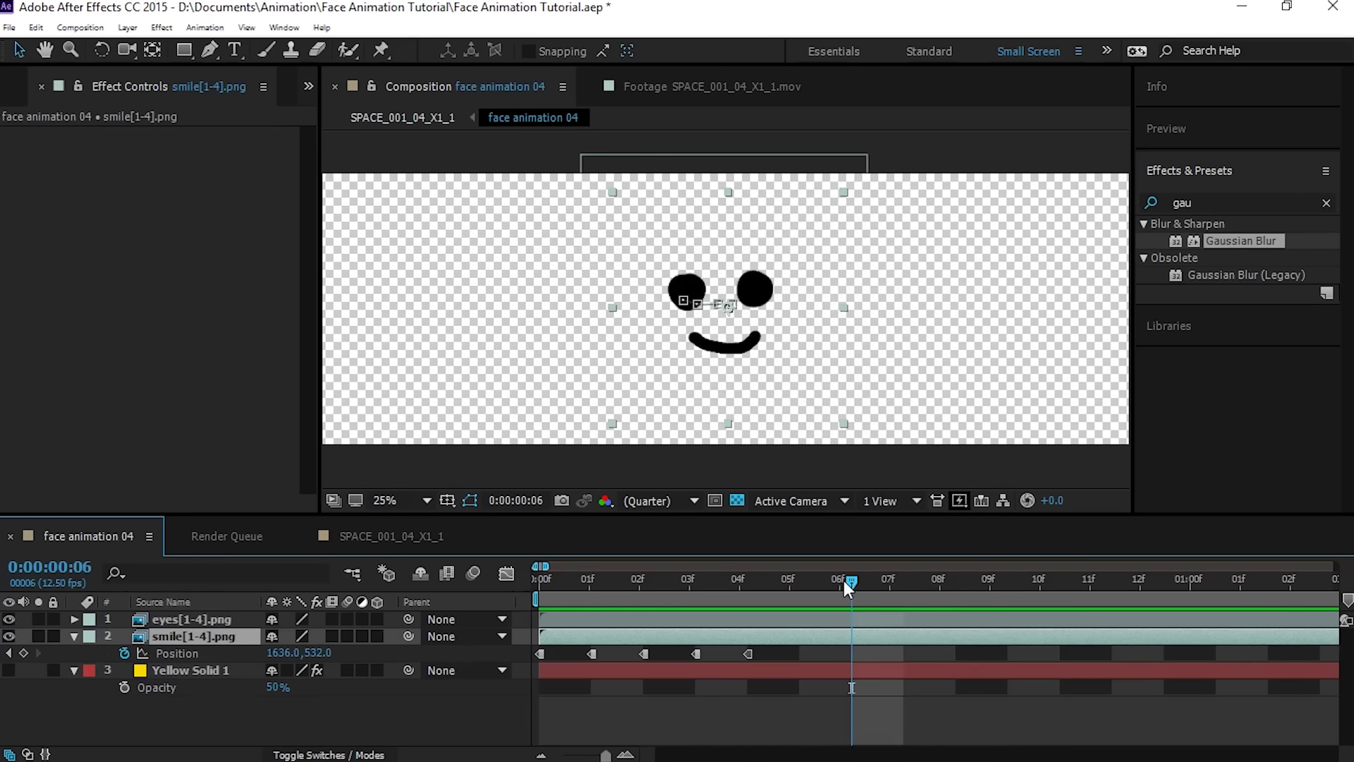
{"action": "key", "text": "ctrl+shift+d"}
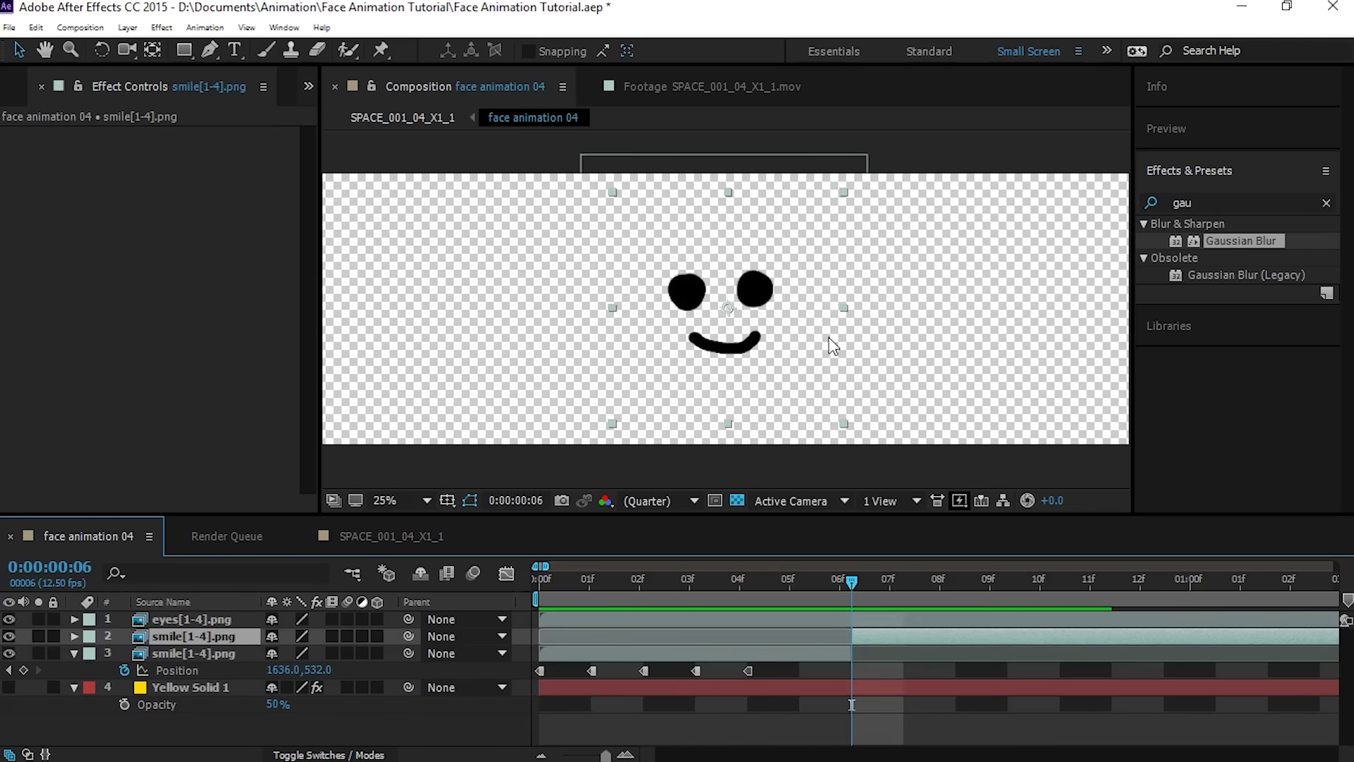
{"action": "key", "text": "w"}
{"action": "left_click_drag", "start_coordinate": [856, 438], "coordinate": [381, 71]}
Move the flipped mouth down into a frown and preview the SPACE_001_04_X1_1 shot.
{"action": "key", "text": "v"}
{"action": "left_click_drag", "start_coordinate": [784, 316], "coordinate": [789, 383]}
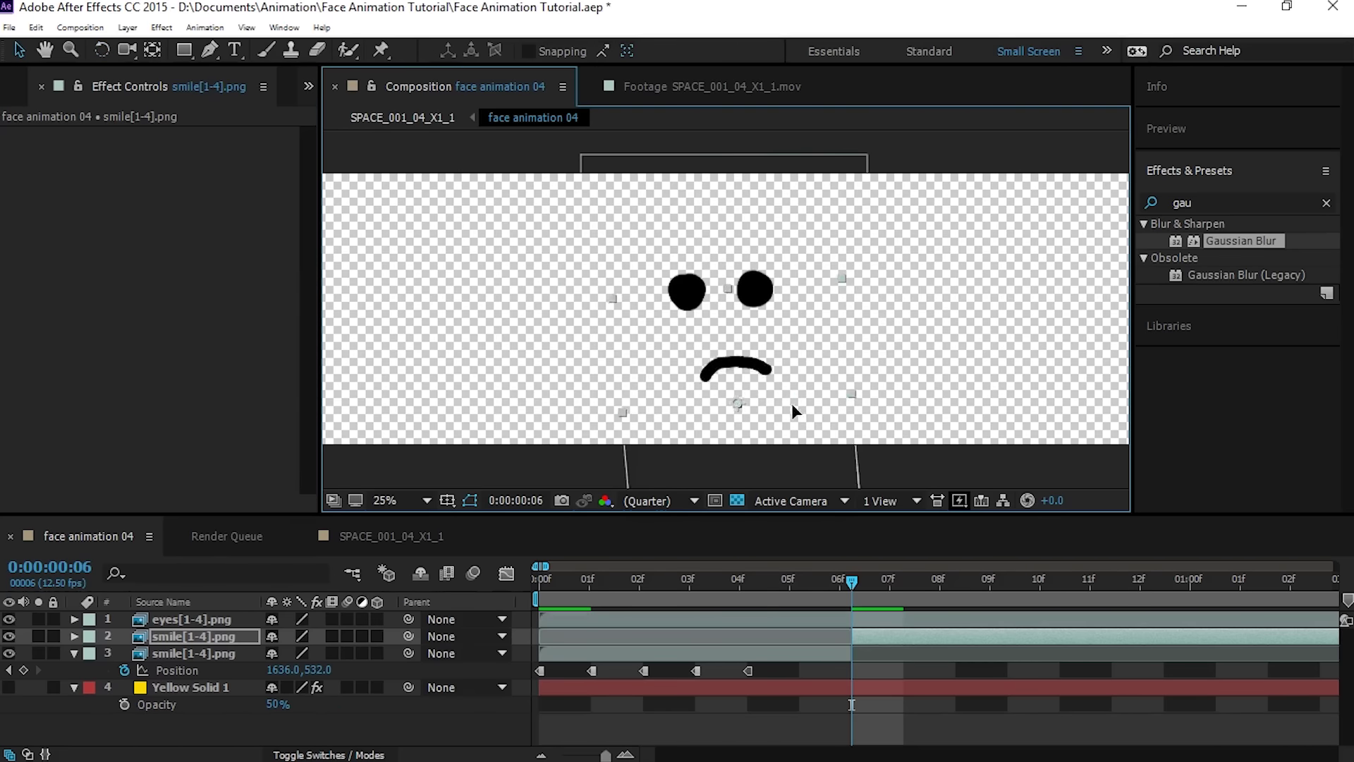
{"action": "left_click", "coordinate": [402, 117]}
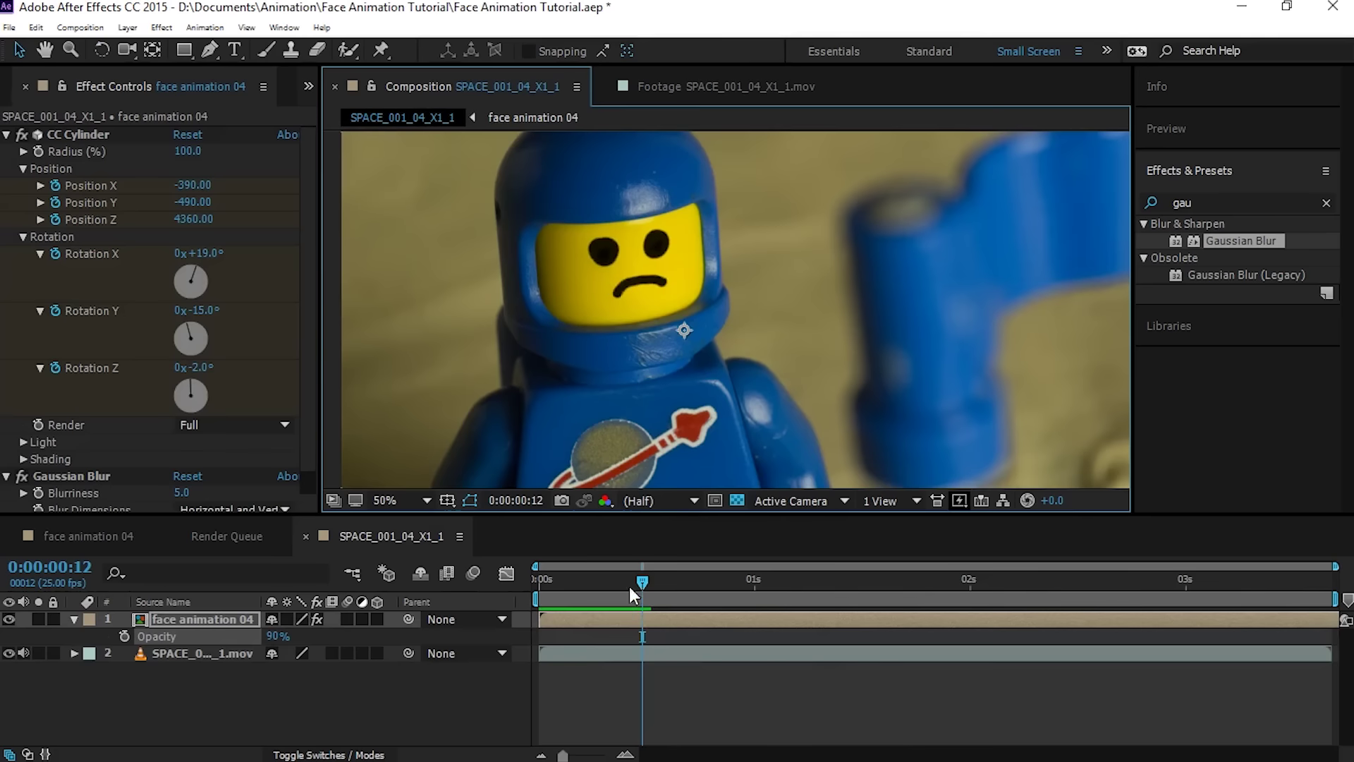
{"action": "key", "text": "space"}
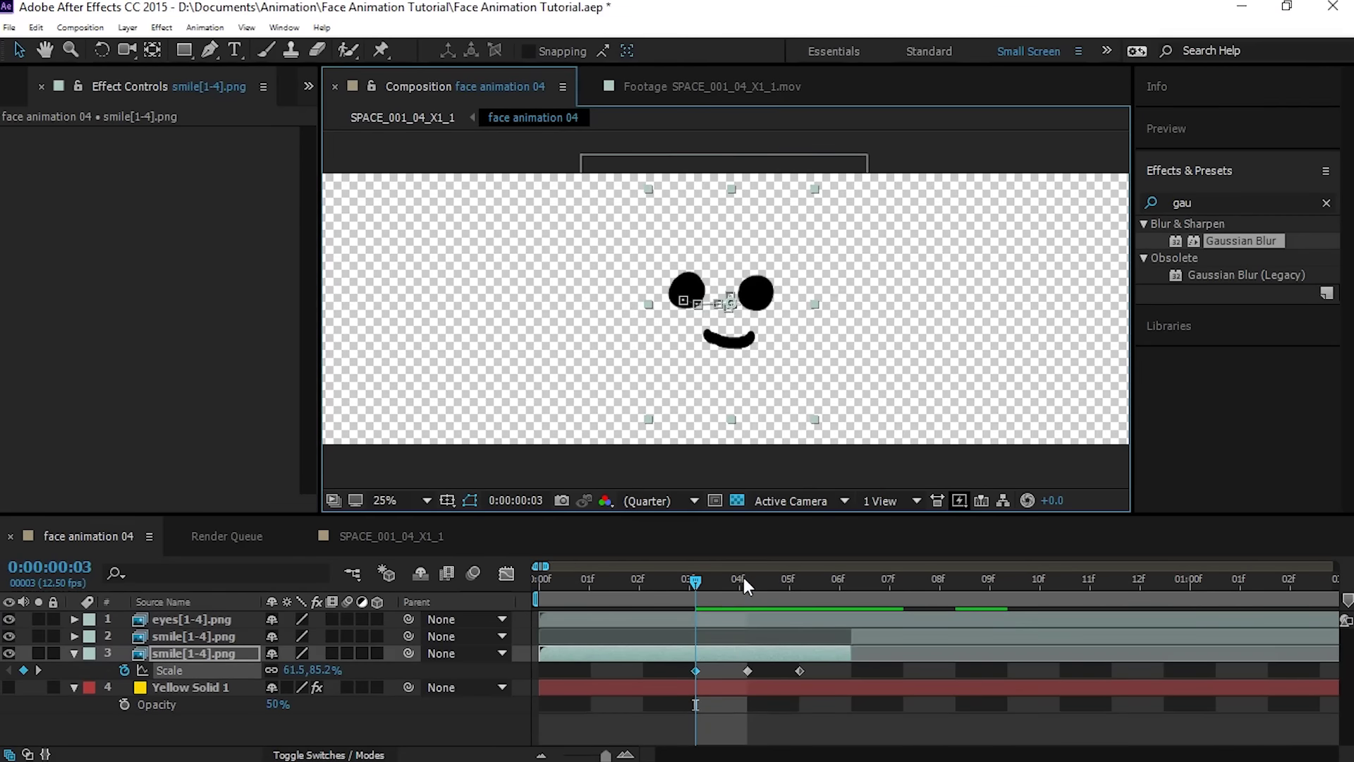
Squash the smile narrower horizontally with a Scale keyframe at frame 4.
{"action": "left_click", "coordinate": [743, 577]}
{"action": "left_click_drag", "start_coordinate": [617, 319], "coordinate": [697, 326]}
{"action": "left_click_drag", "start_coordinate": [748, 593], "coordinate": [802, 576]}
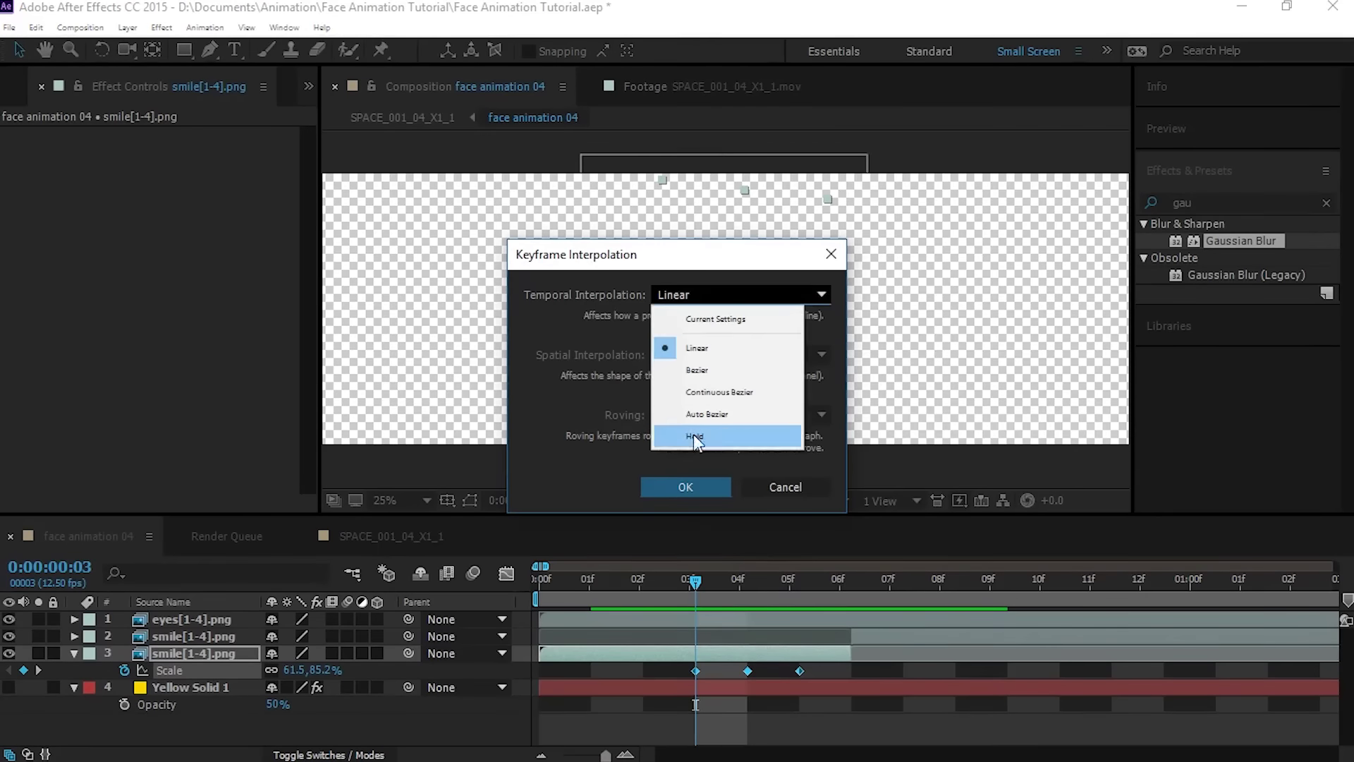
Give the smile's Scale keyframes Hold interpolation and shift one keyframe to frame 2.
{"action": "left_click", "coordinate": [692, 435]}
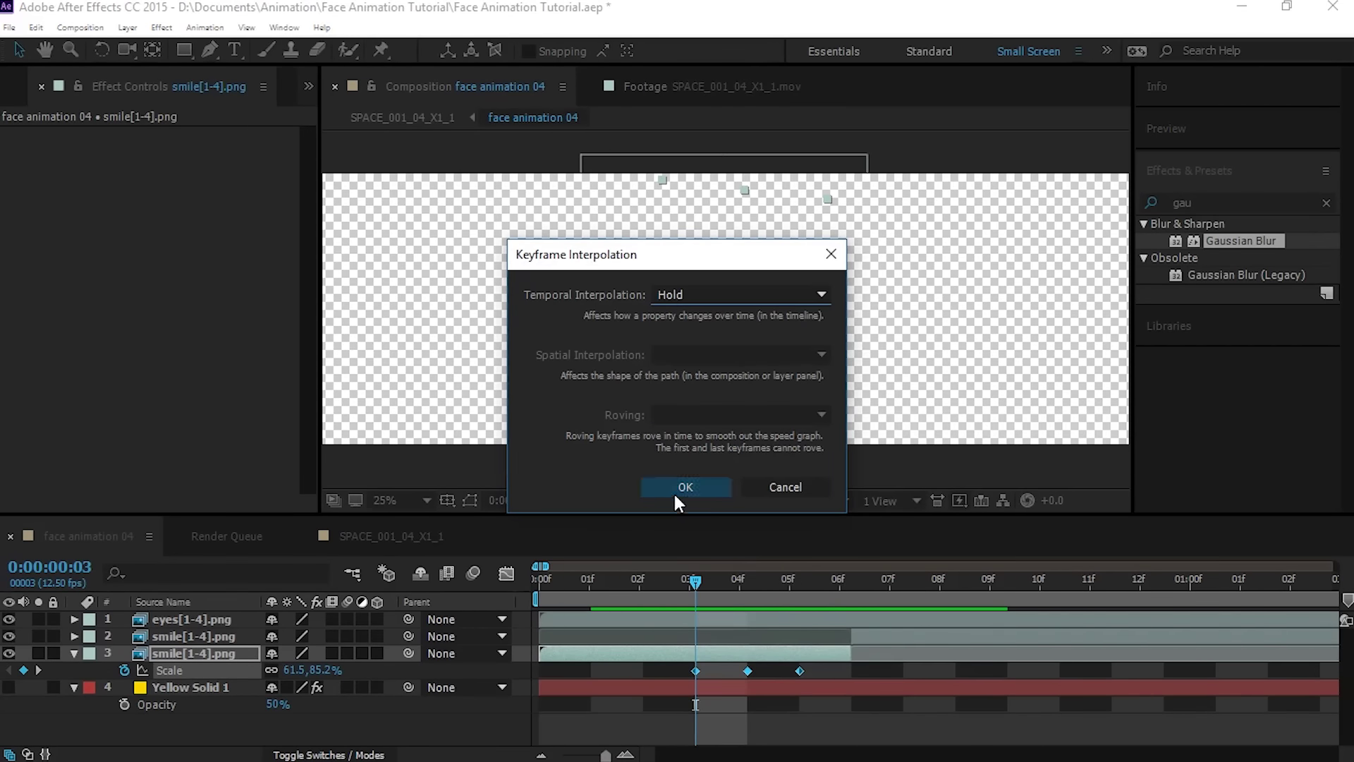
{"action": "left_click", "coordinate": [676, 497]}
{"action": "left_click_drag", "start_coordinate": [704, 582], "coordinate": [595, 555]}
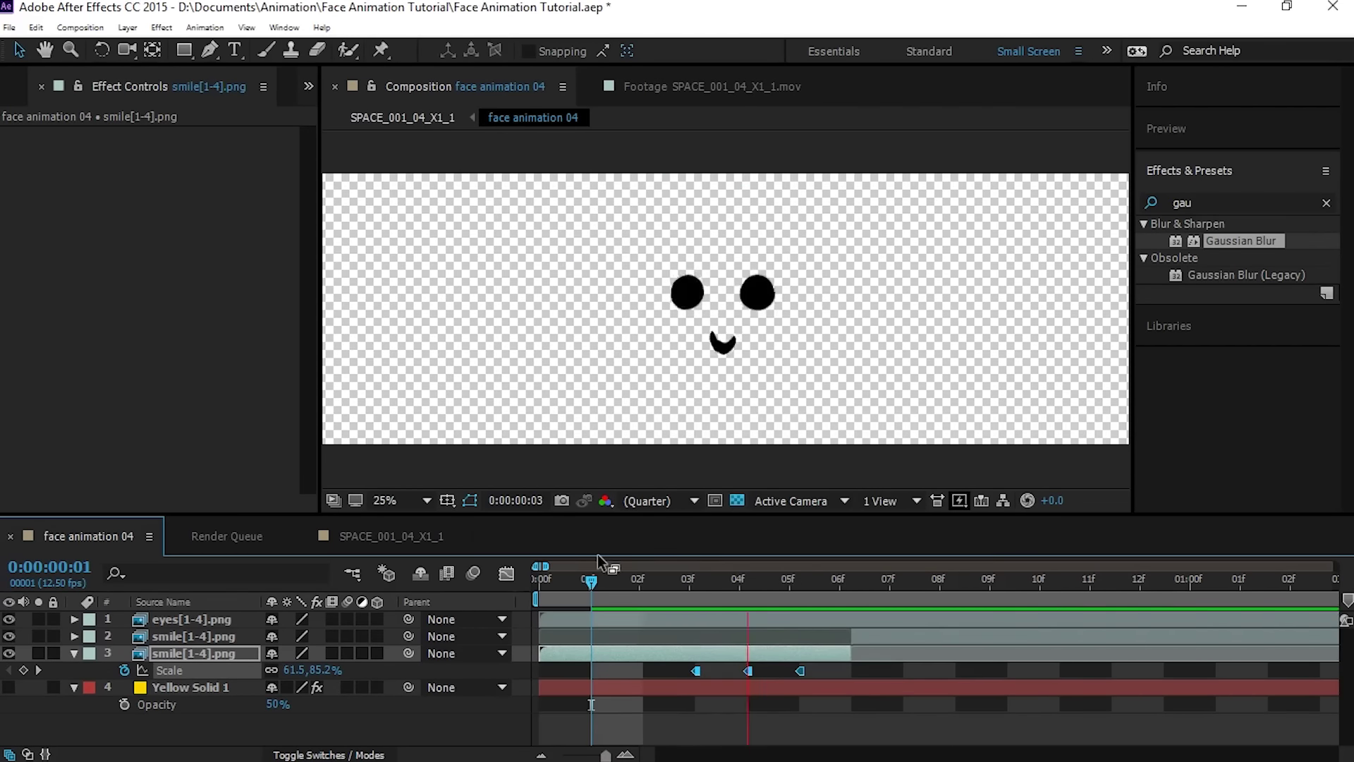
{"action": "left_click", "coordinate": [402, 117]}
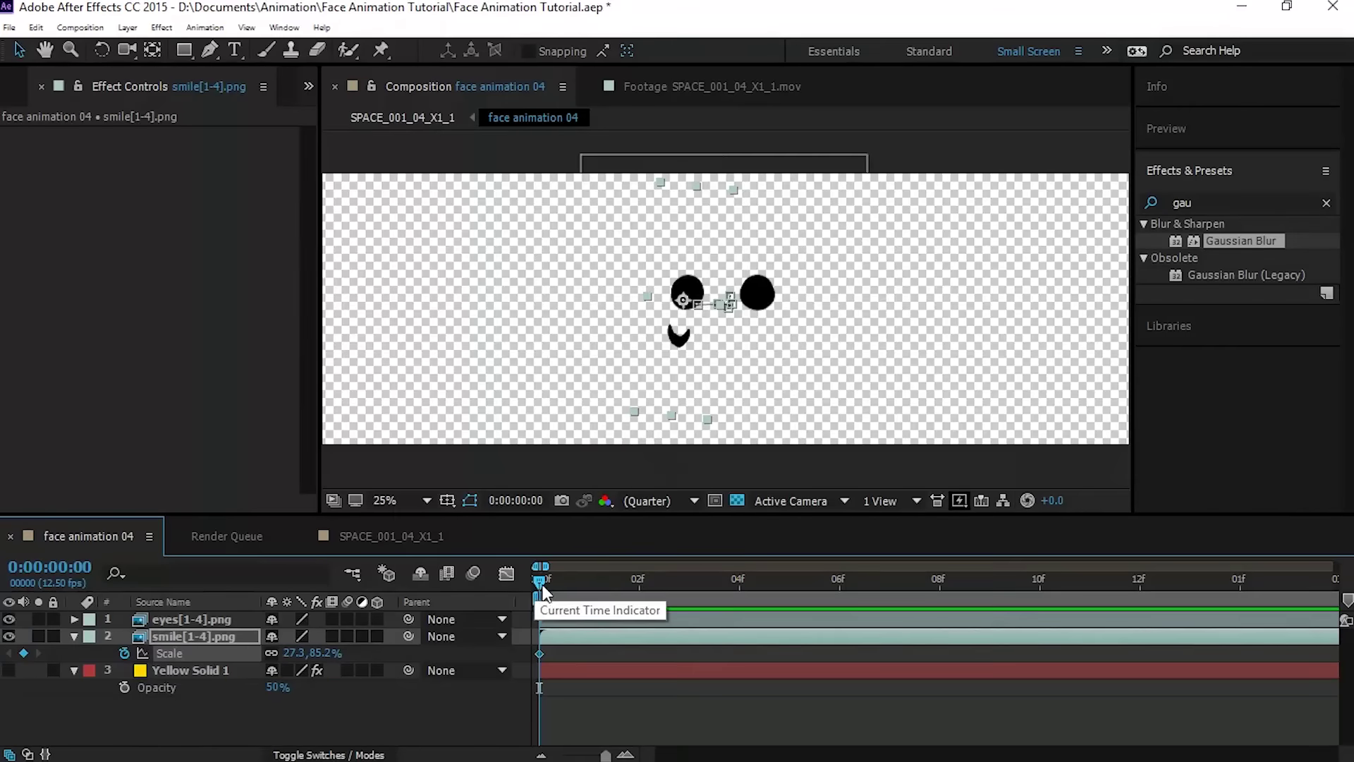
{"action": "left_click_drag", "start_coordinate": [542, 570], "coordinate": [602, 588]}
{"action": "left_click_drag", "start_coordinate": [540, 653], "coordinate": [643, 647]}
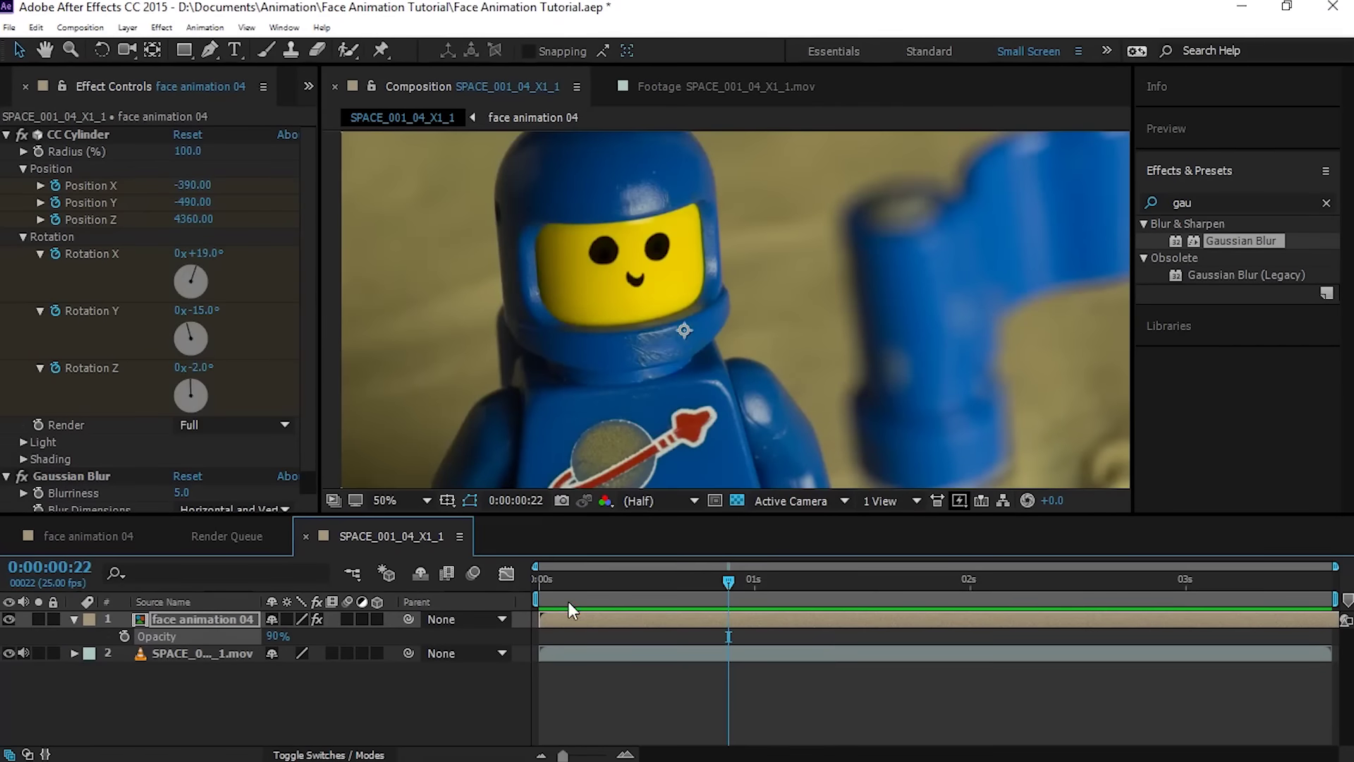
Keyframe the eyes' Scale at frame 3, then squash them to 105.9, 40.8% at frame 4.
{"action": "double_click", "coordinate": [574, 619]}
{"action": "left_click", "coordinate": [167, 620]}
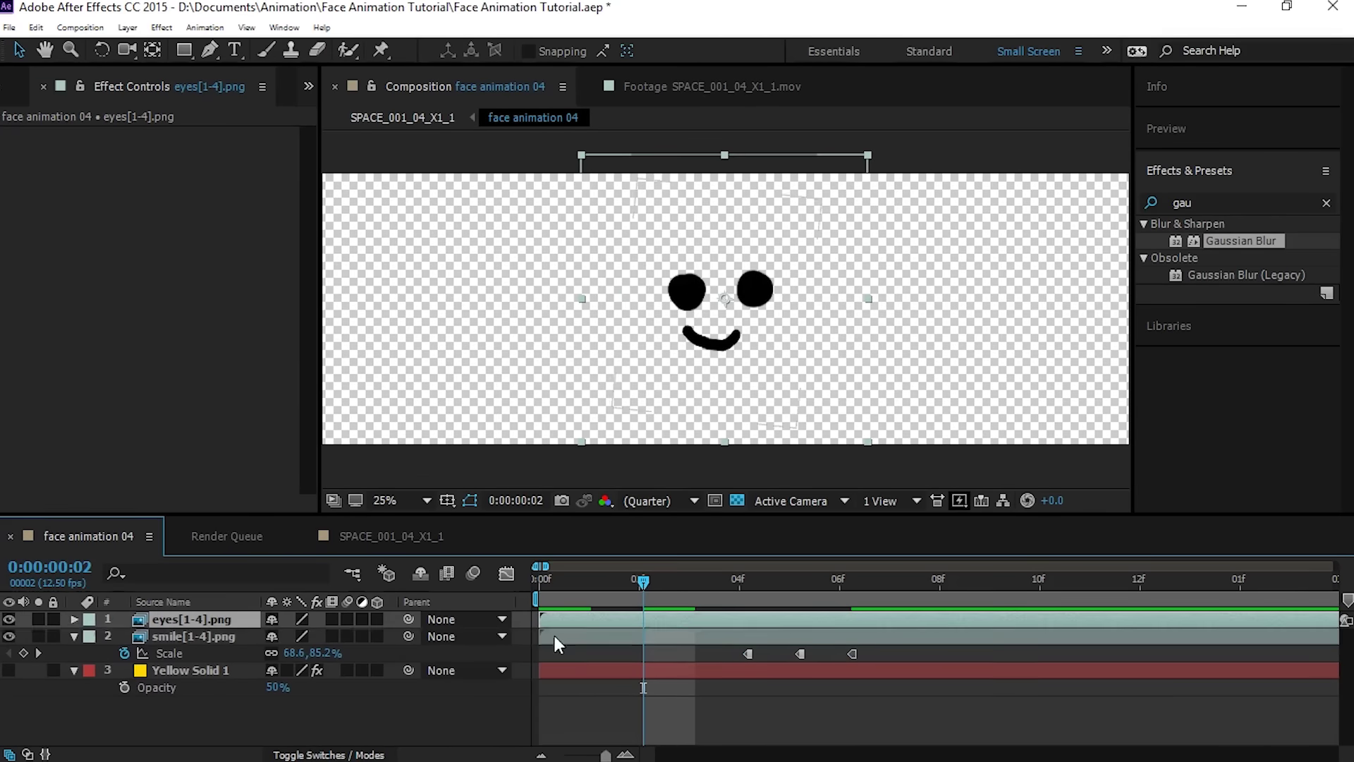
{"action": "key", "text": "s"}
{"action": "left_click", "coordinate": [696, 583]}
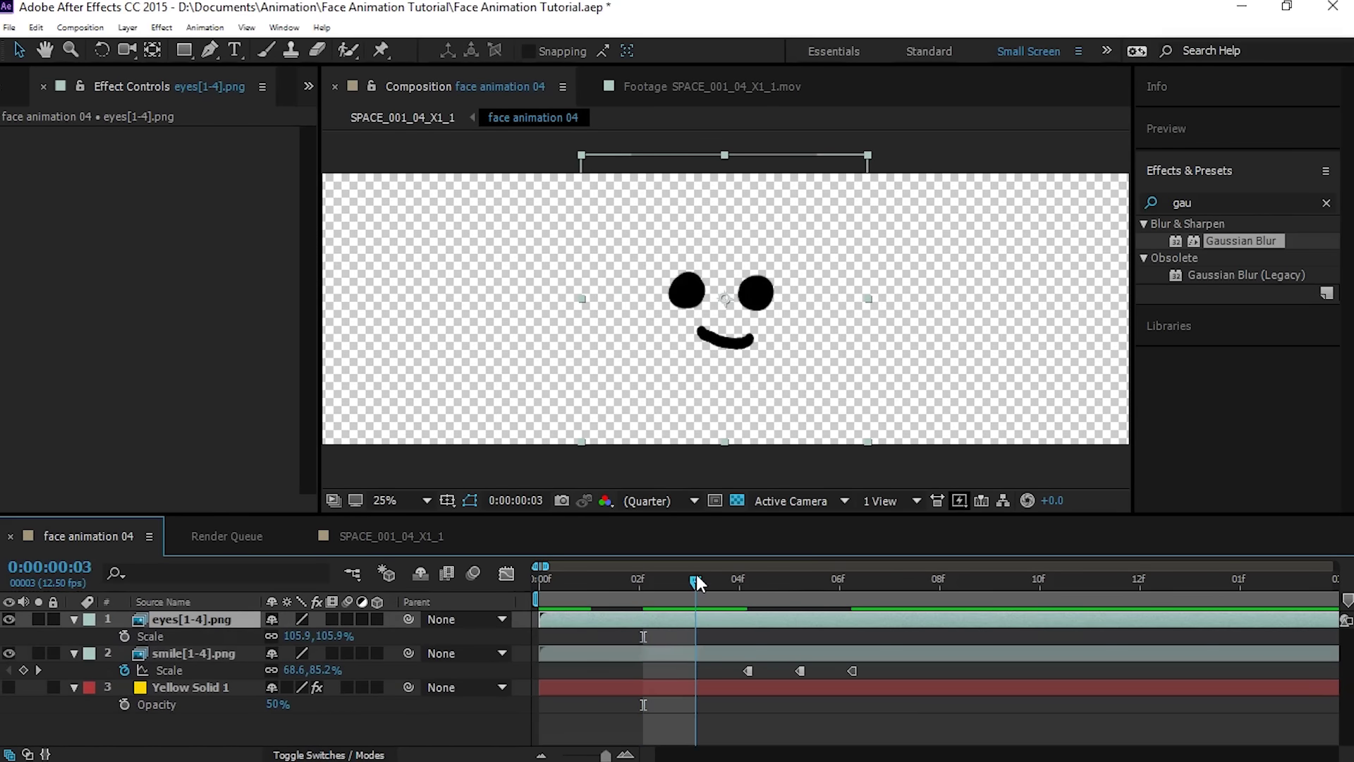
{"action": "key", "text": "alt+shift+s"}
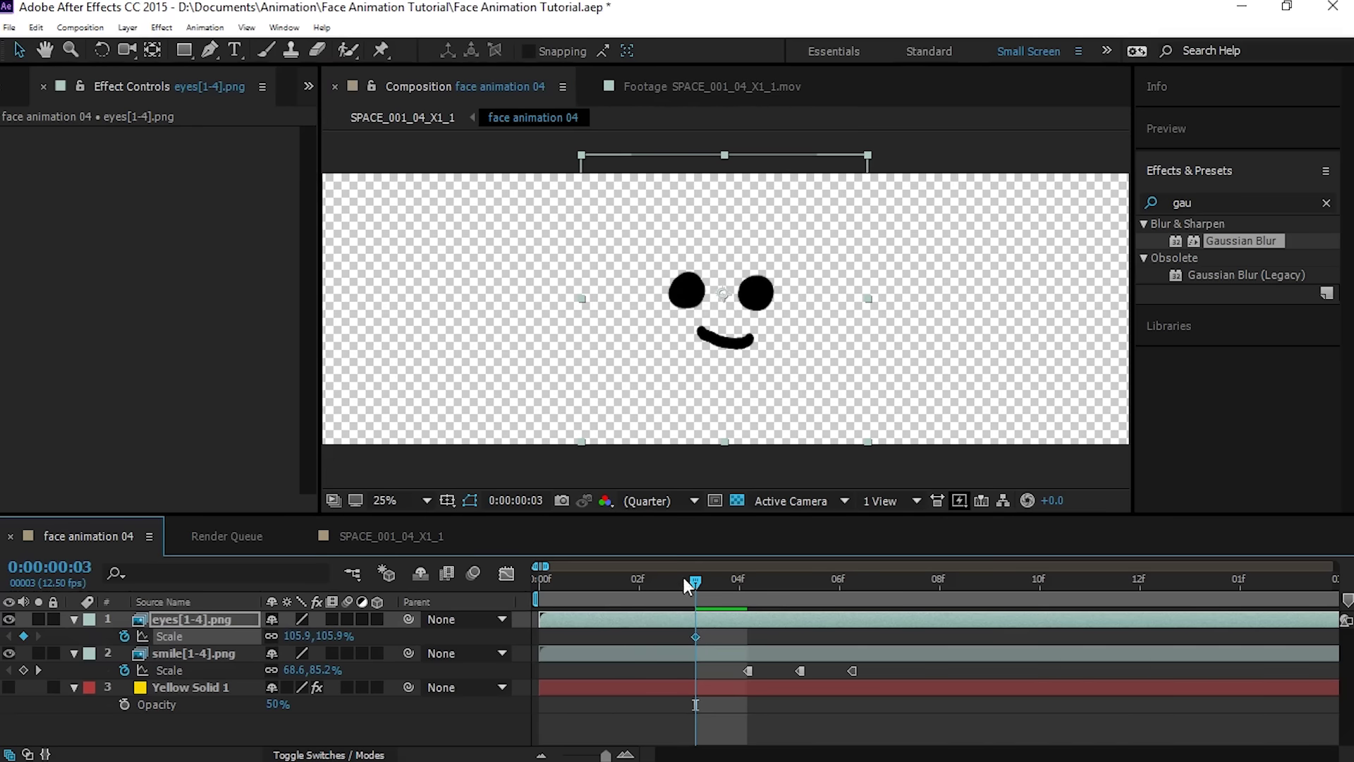
{"action": "left_click", "coordinate": [748, 582]}
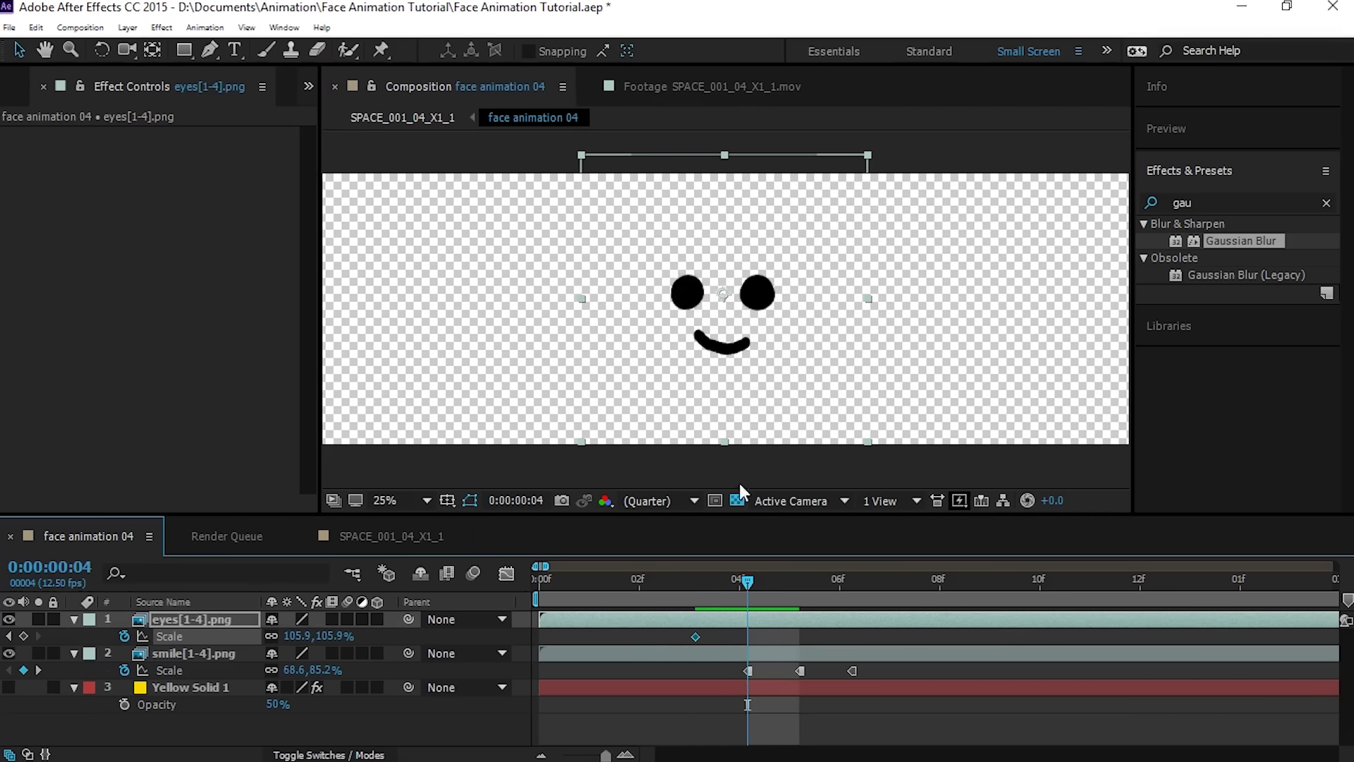
{"action": "left_click", "coordinate": [799, 583]}
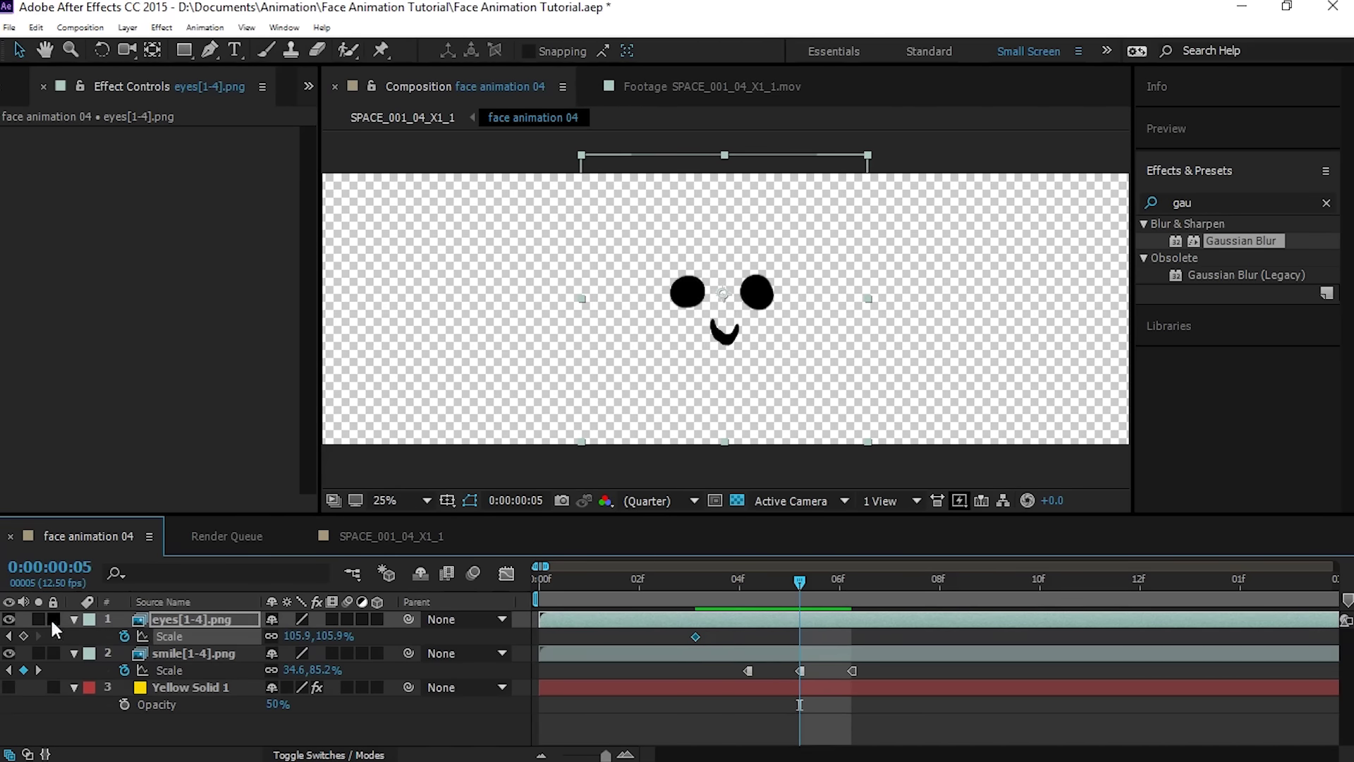
{"action": "left_click", "coordinate": [748, 583]}
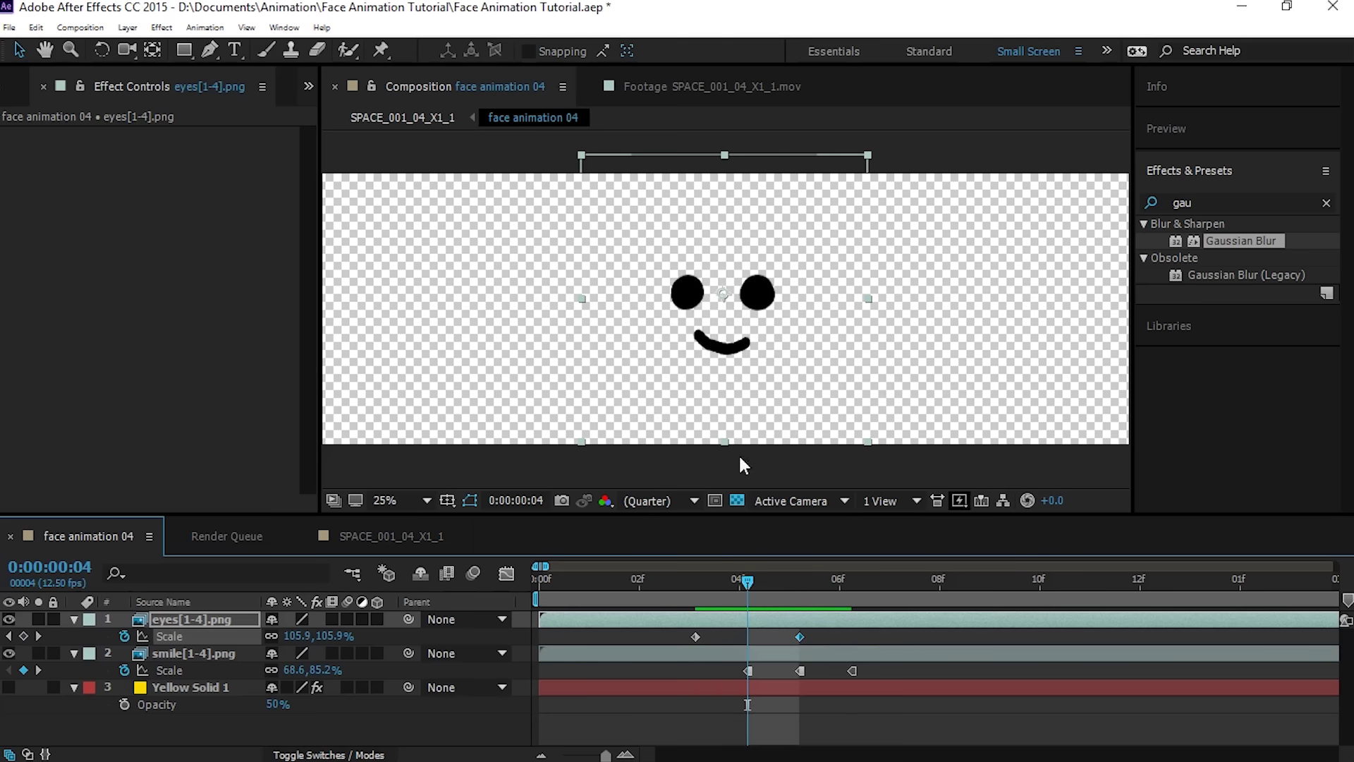
{"action": "left_click_drag", "start_coordinate": [726, 441], "coordinate": [727, 353]}
{"action": "left_click", "coordinate": [398, 117]}
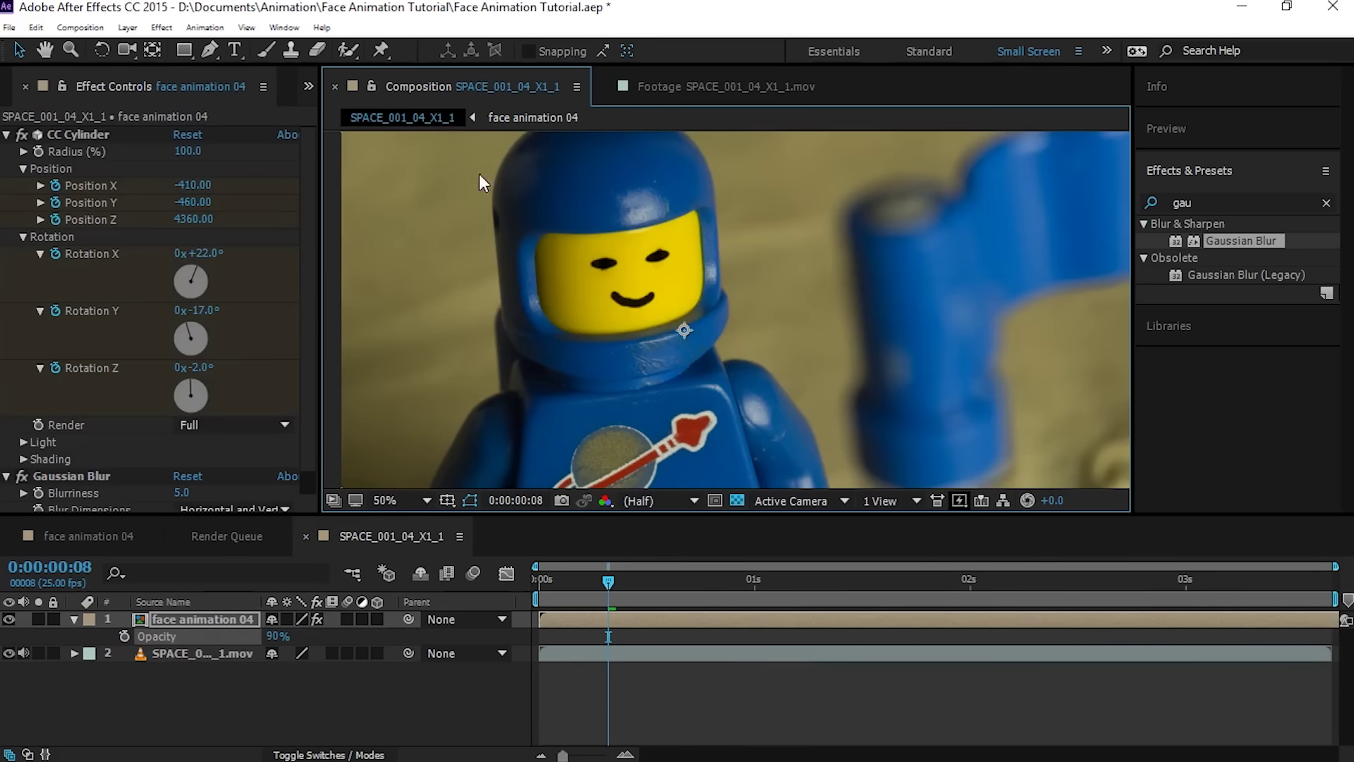
{"action": "left_click", "coordinate": [511, 118]}
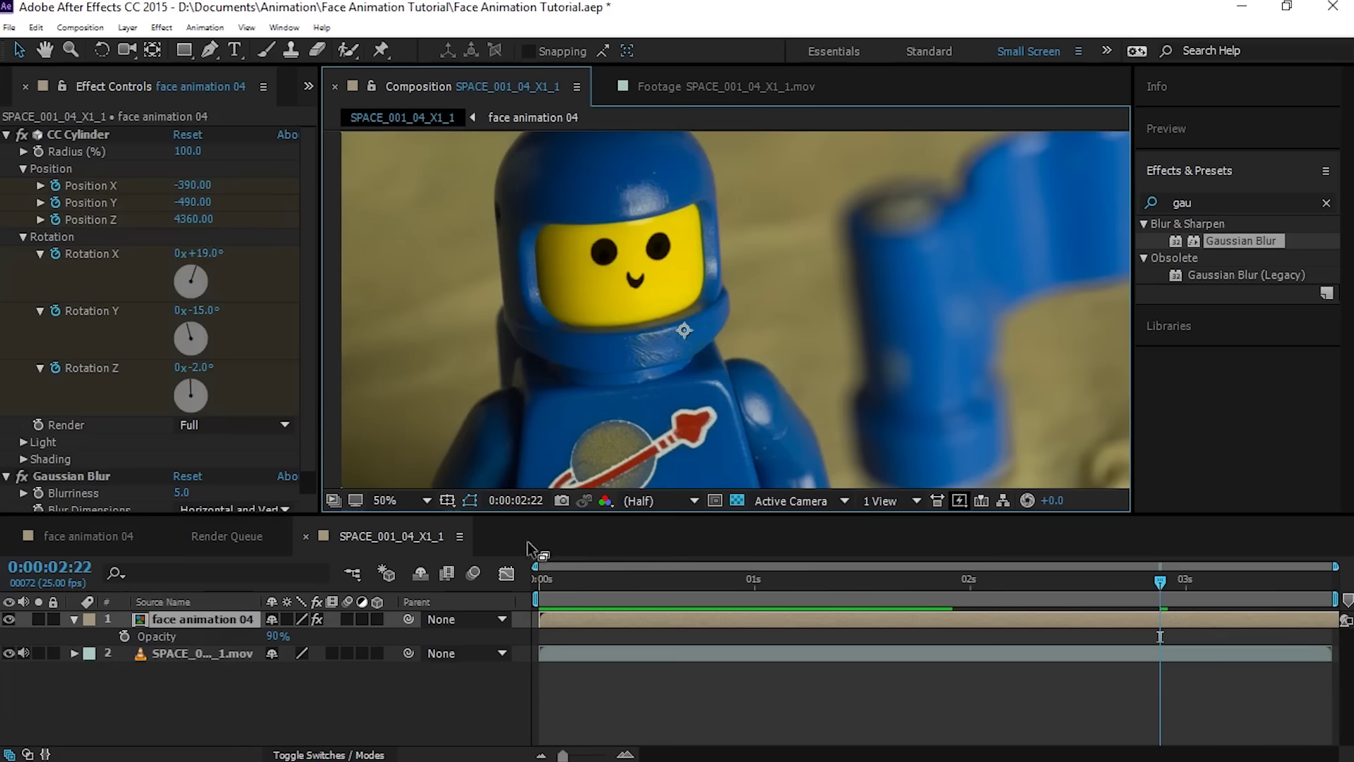
{"action": "left_click", "coordinate": [539, 573]}
{"action": "left_click", "coordinate": [10, 27]}
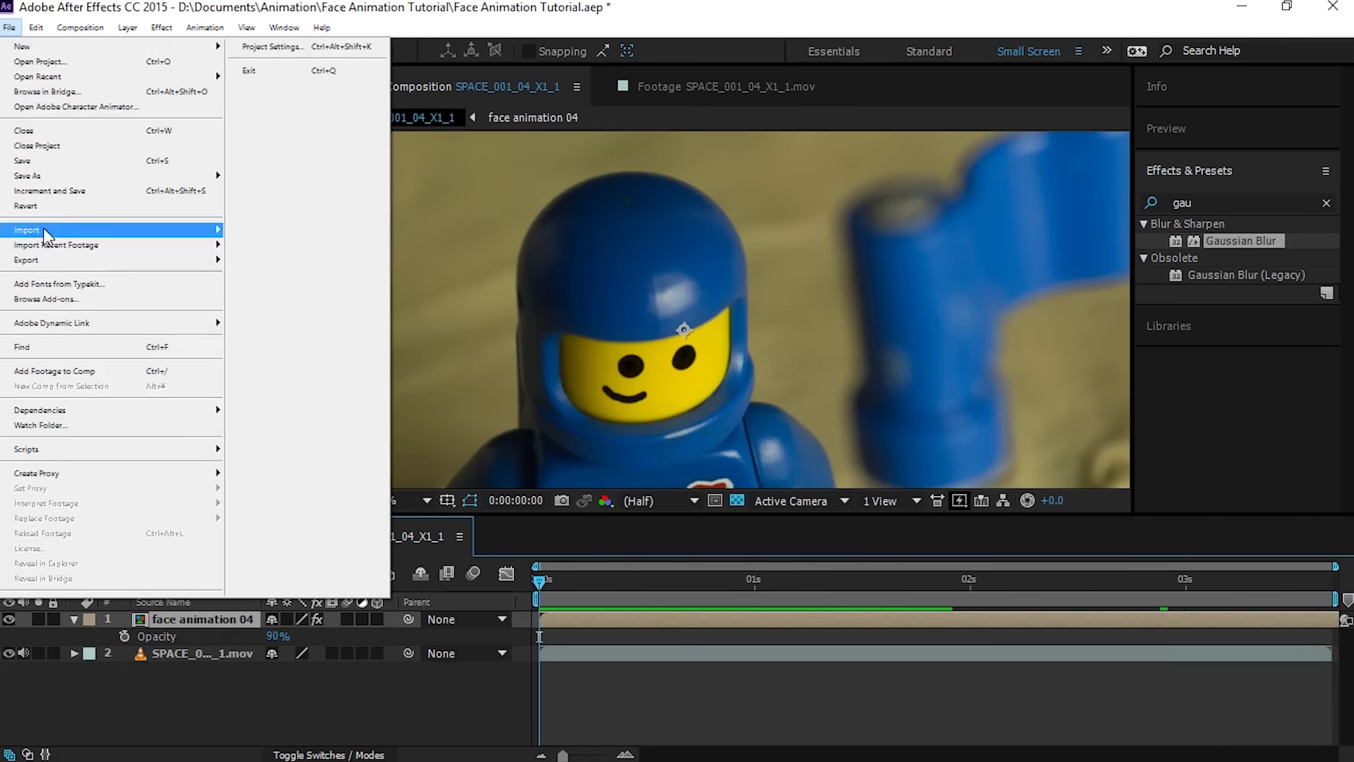
{"action": "left_click", "coordinate": [923, 412]}
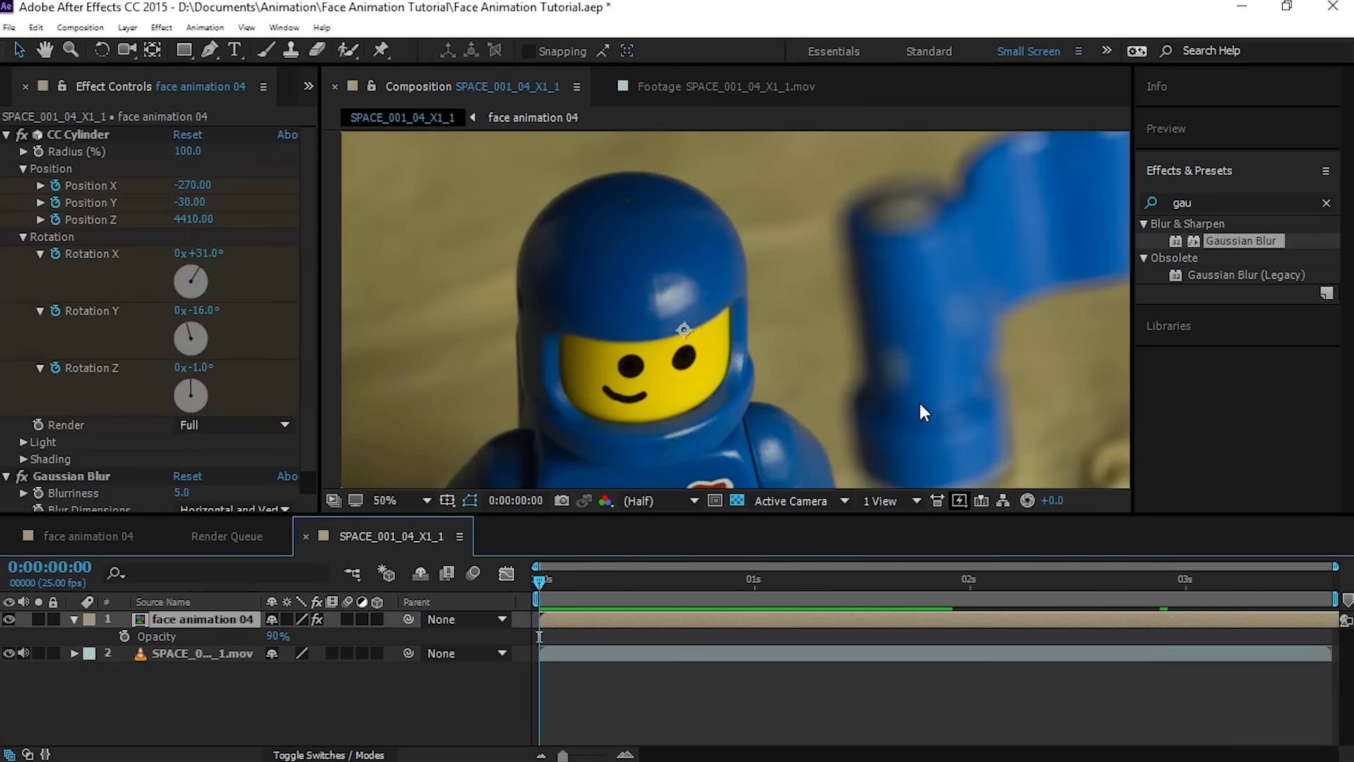